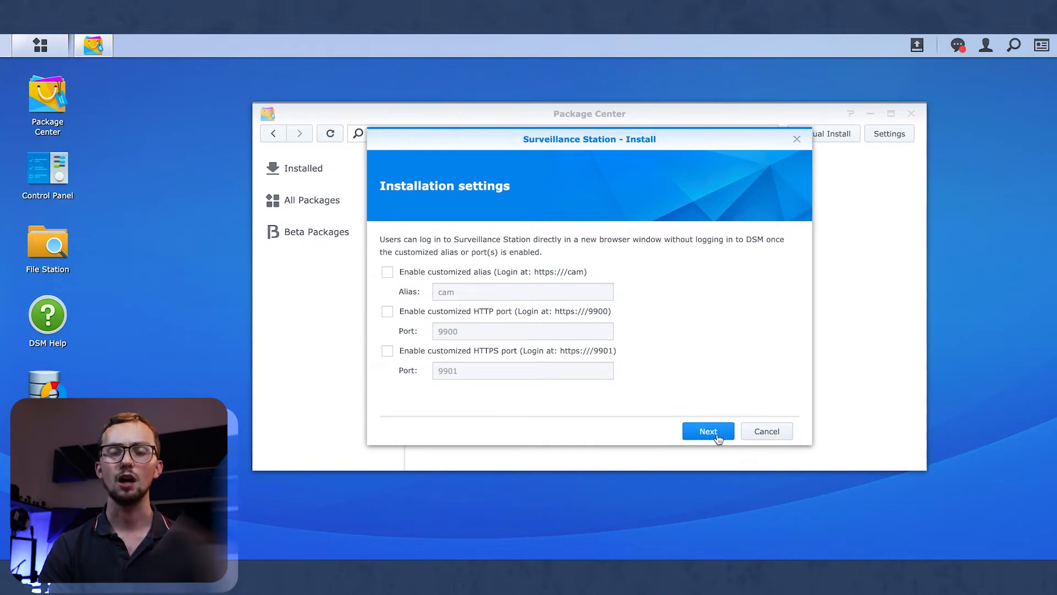
Install Surveillance Station from Package Center, launch it, and dismiss the Help window.
left_click(708, 431)
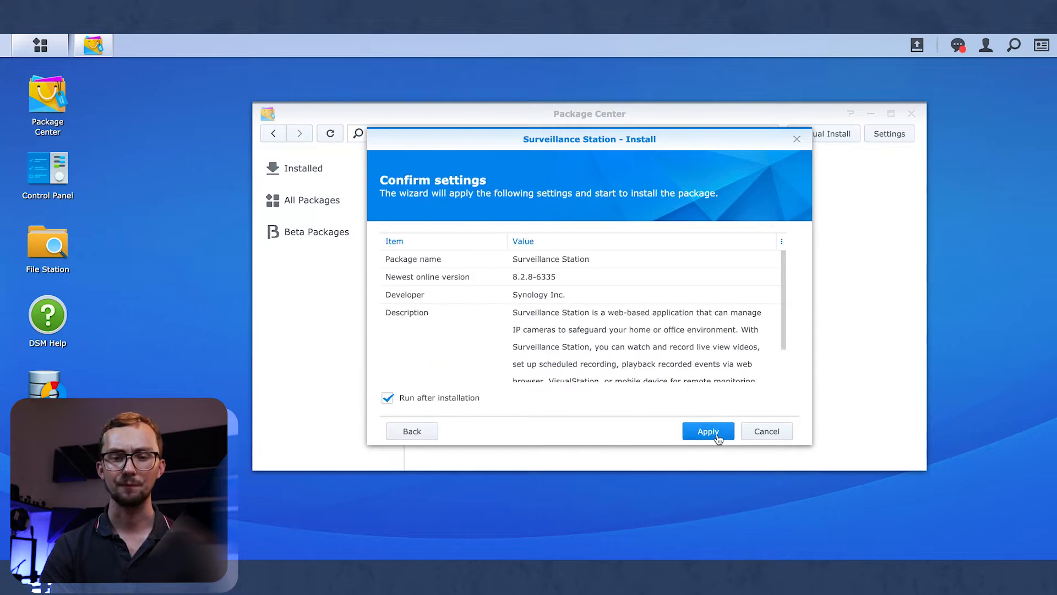
left_click(709, 431)
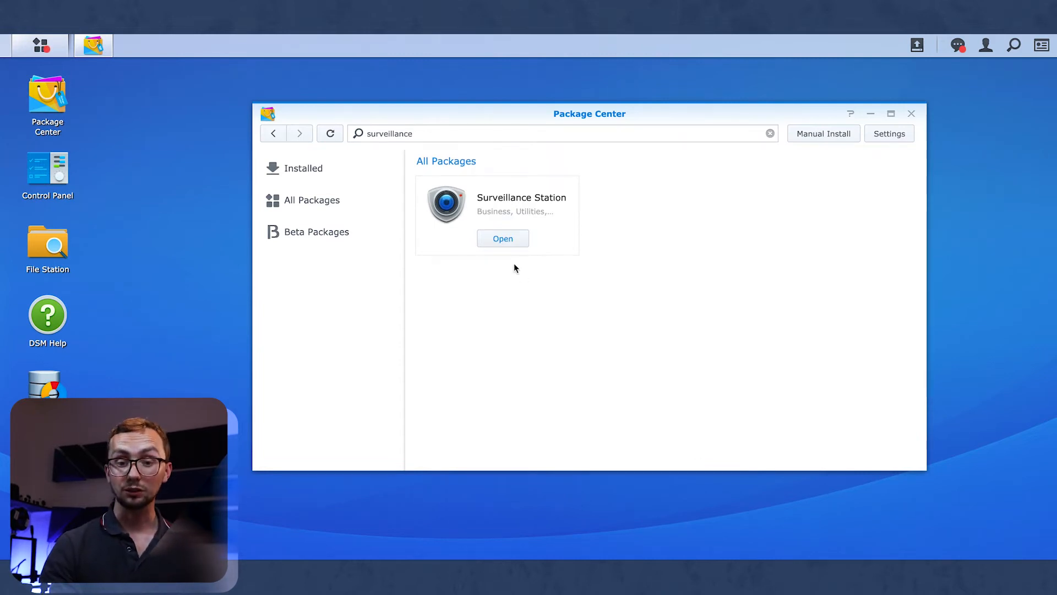
left_click(501, 239)
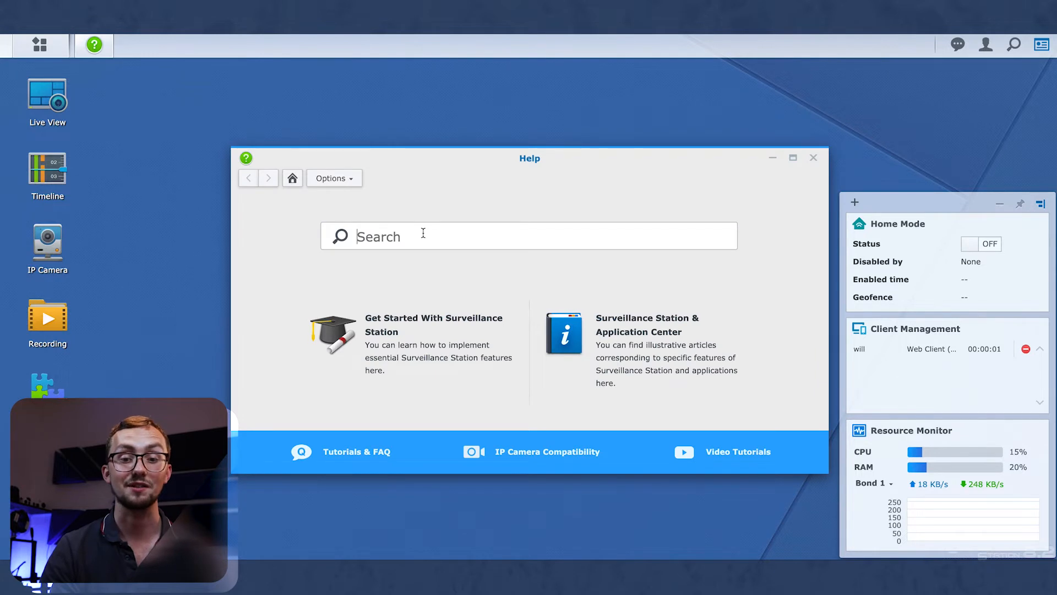
left_click(813, 160)
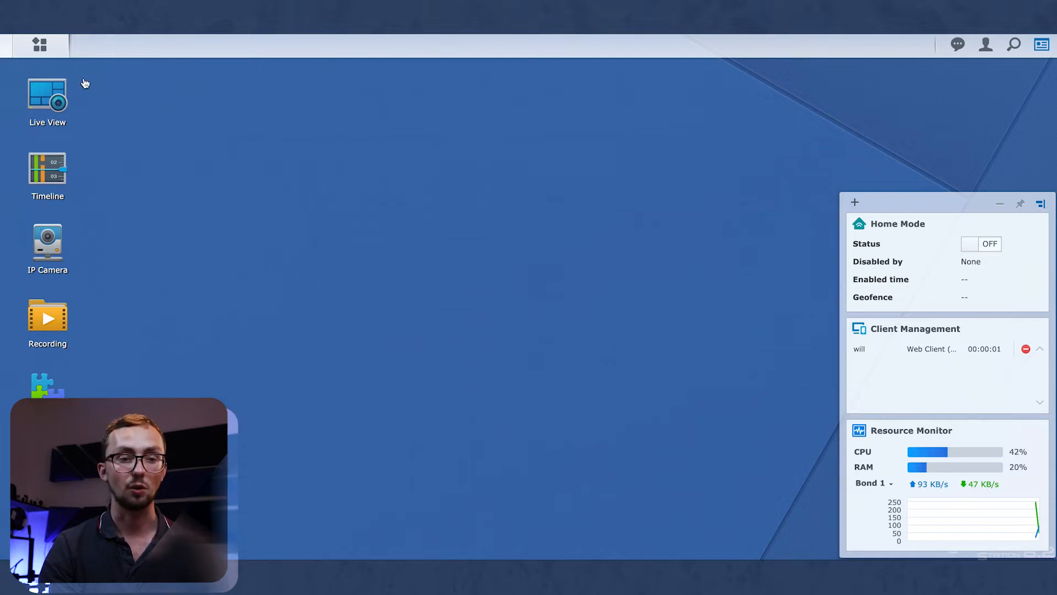
left_click(48, 405)
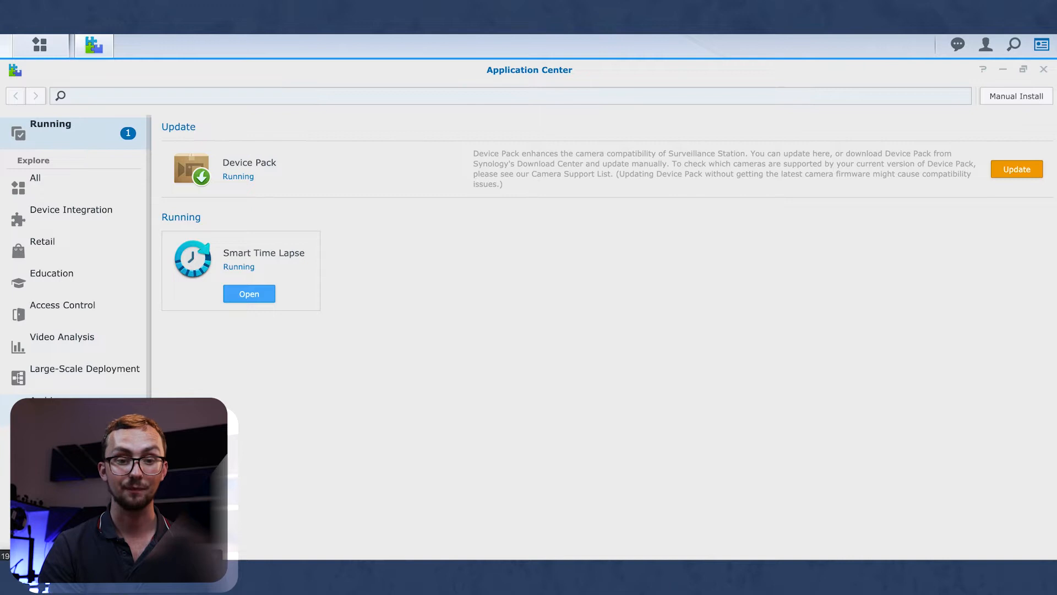
left_click(33, 190)
scroll(358, 341, "down", 2)
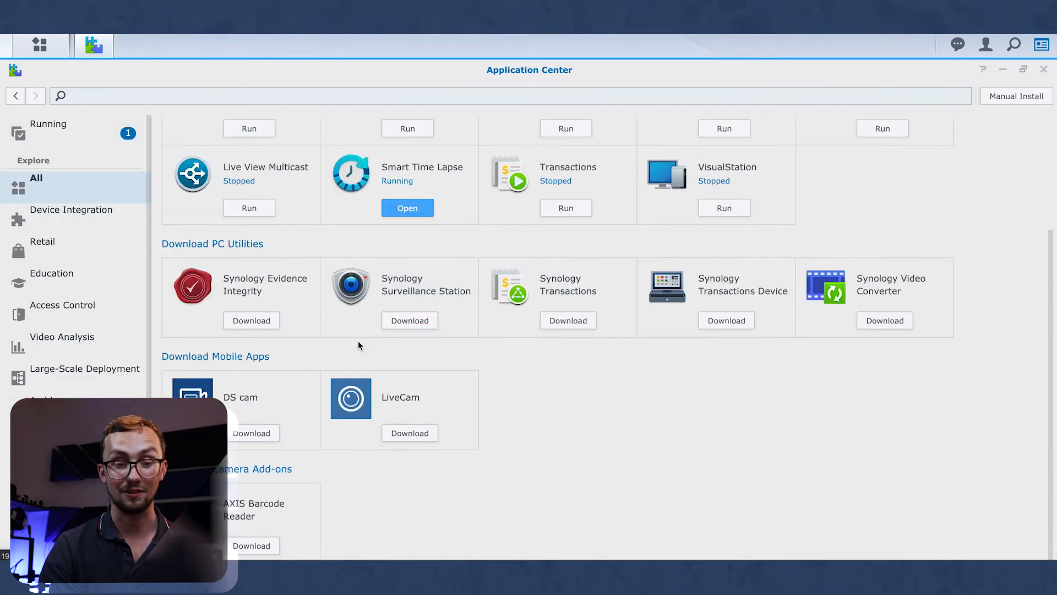
scroll(358, 340, "up", 3)
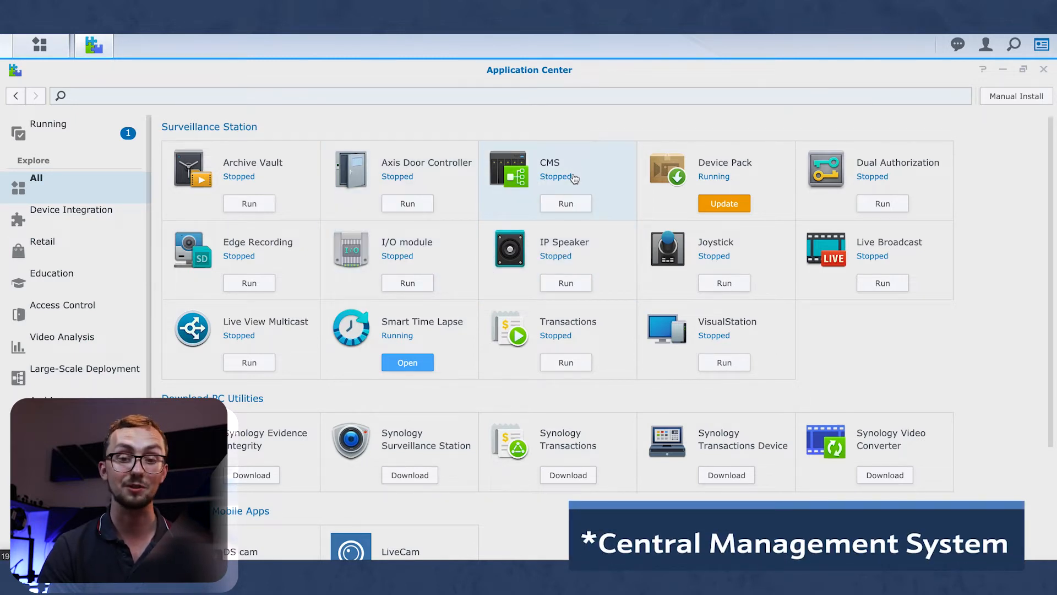
left_click(430, 321)
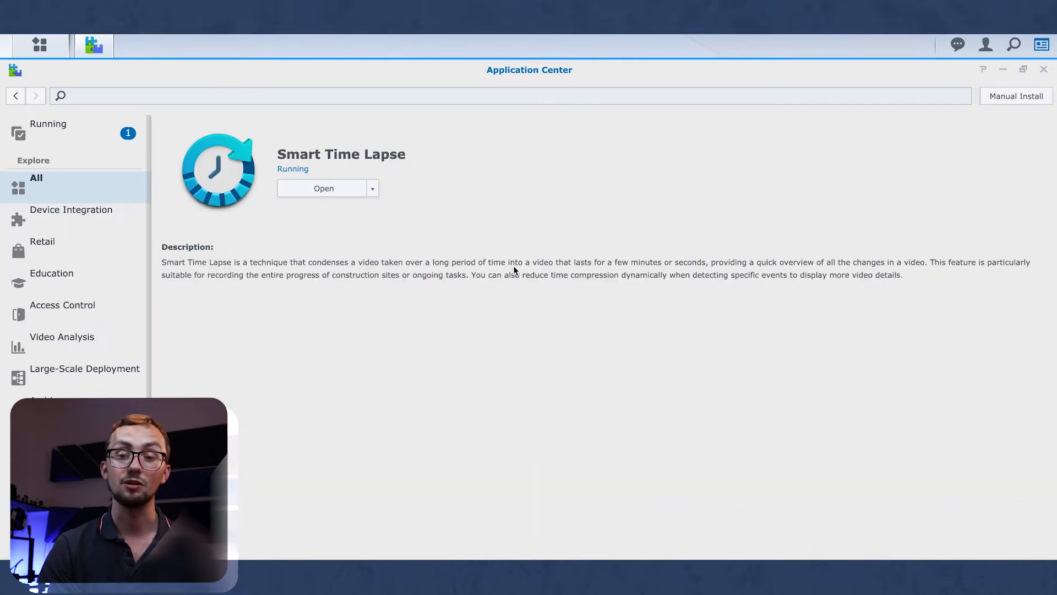
left_click(46, 199)
scroll(257, 331, "down", 3)
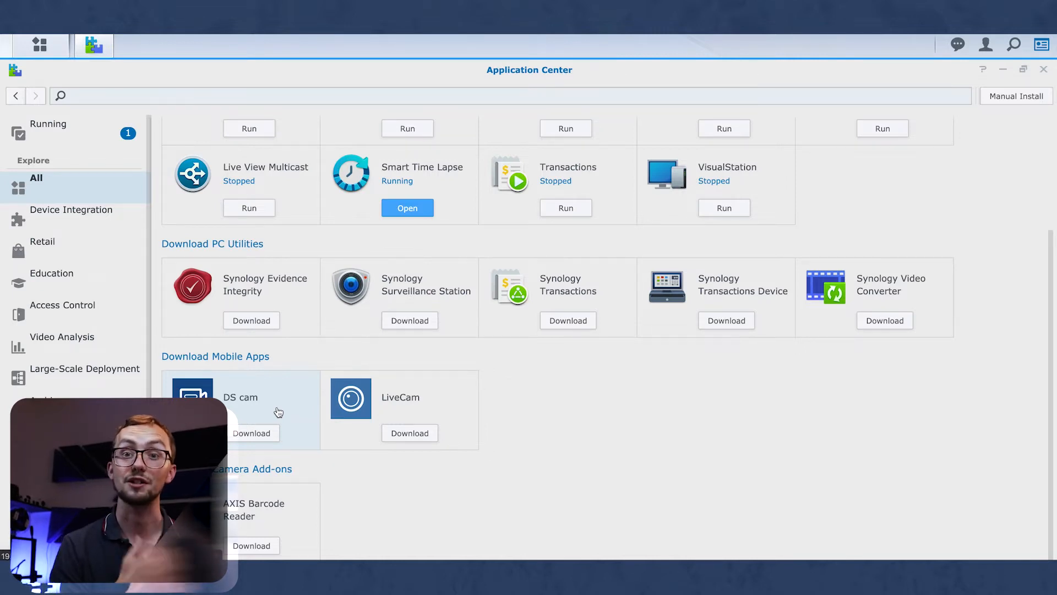
left_click(424, 405)
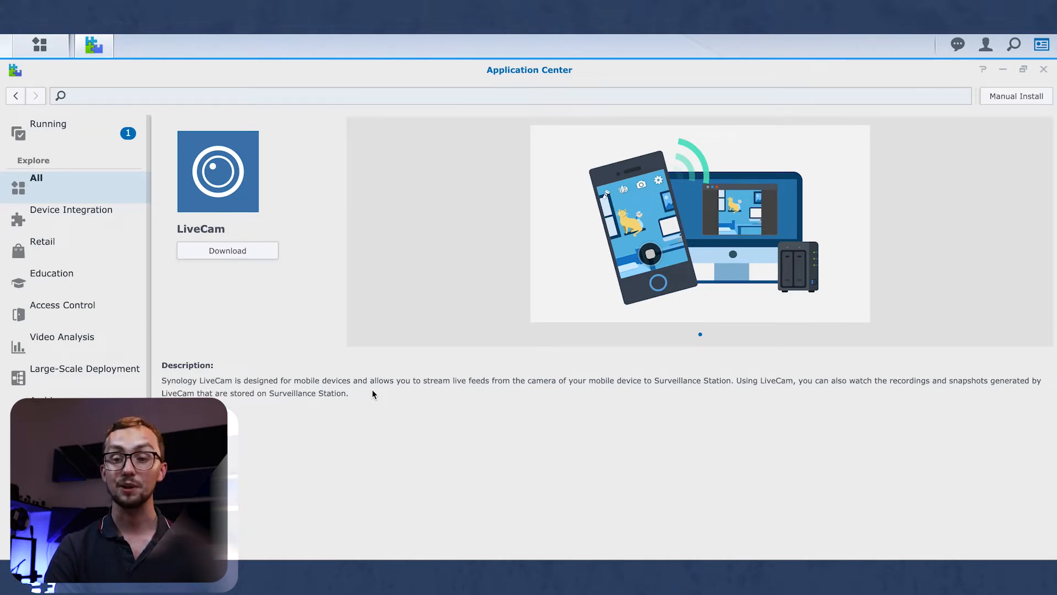
left_click(66, 190)
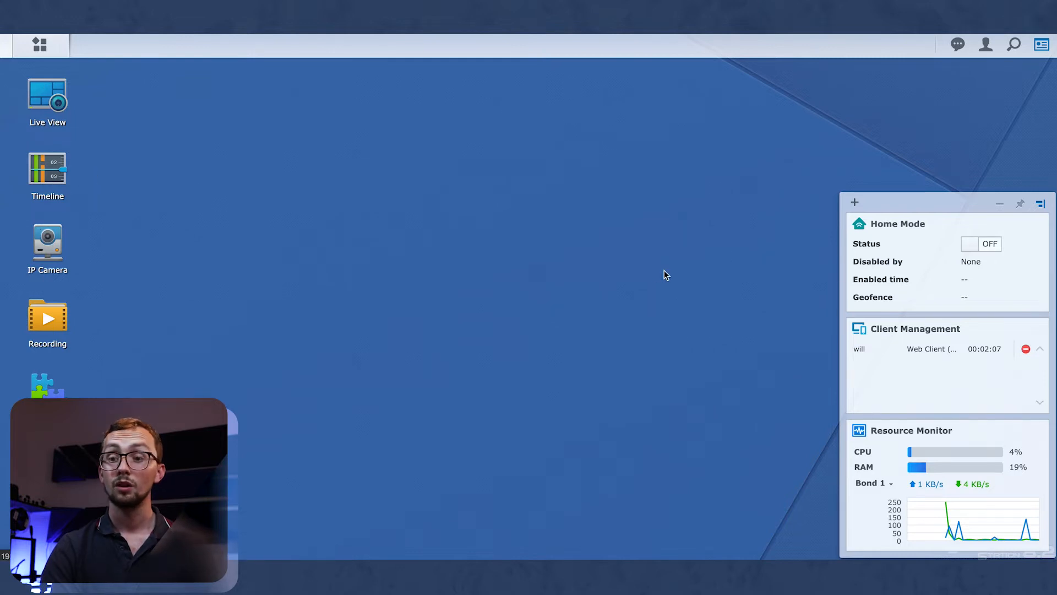
mouse_move(897, 234)
left_mouse_down()
mouse_move(889, 226)
mouse_move(896, 233)
left_mouse_up()
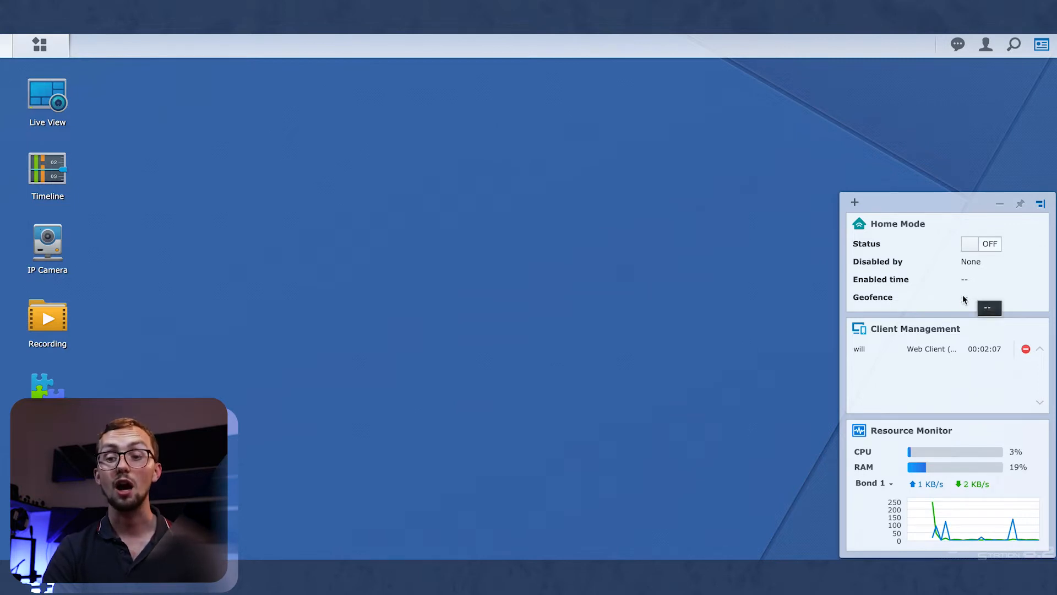
left_click(992, 249)
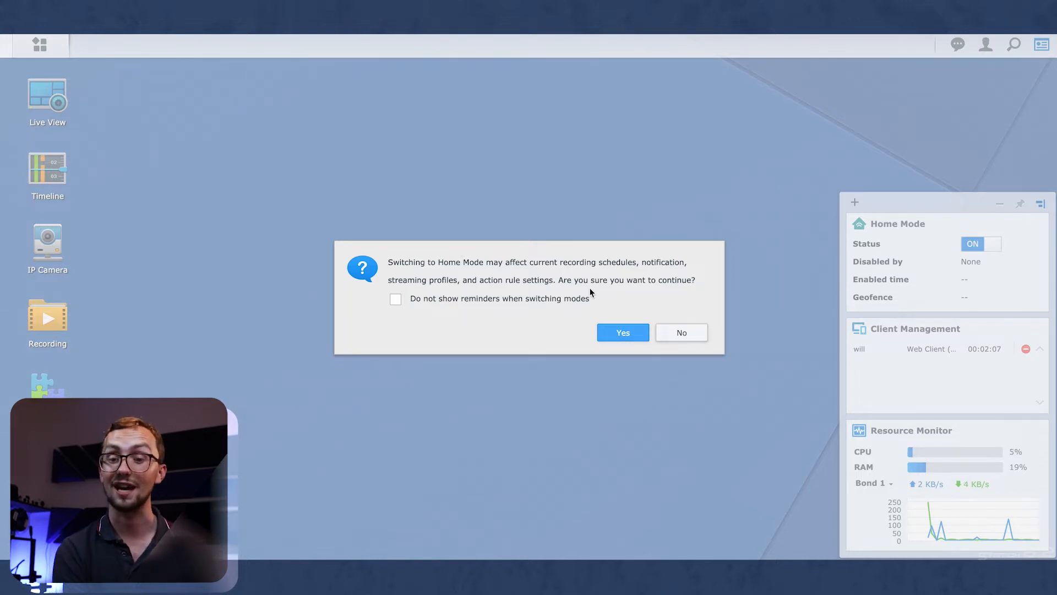
left_click(695, 331)
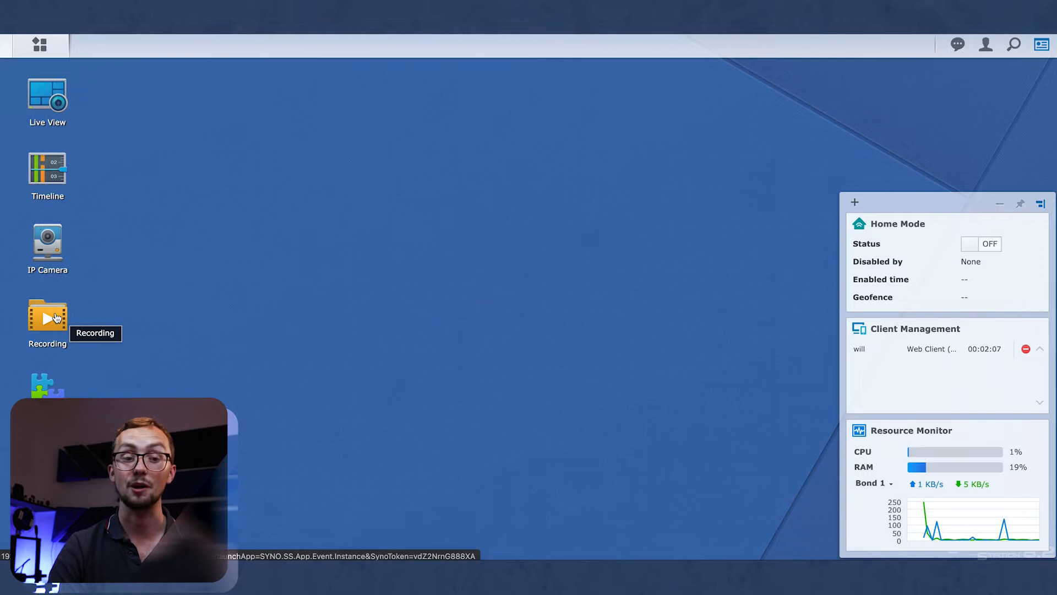
In IP Camera, search ONVIF devices and pick the AD110 camera at 192.168.0.143.
left_click(45, 255)
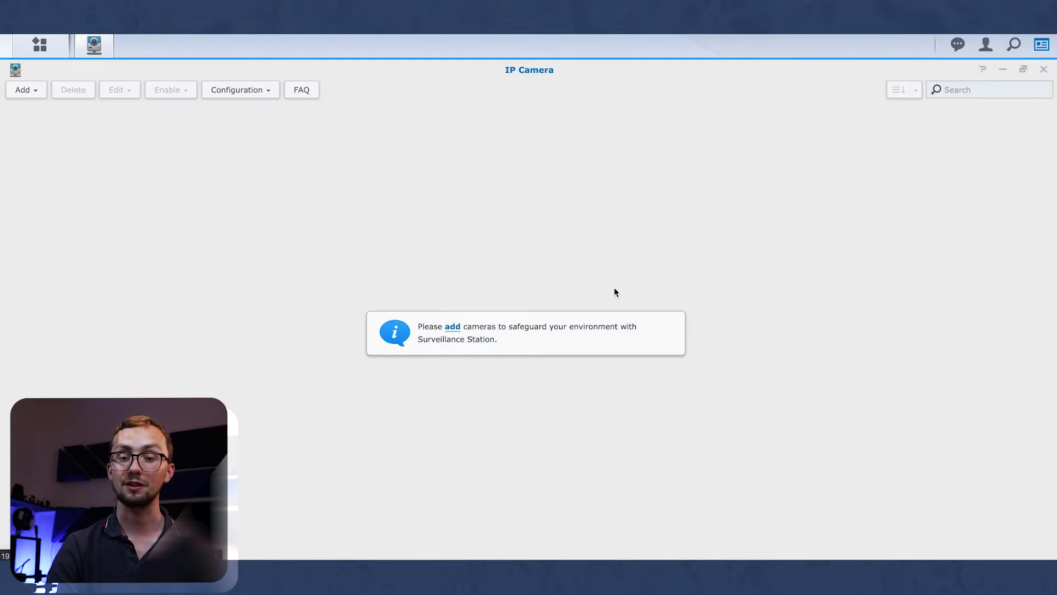
left_click(450, 326)
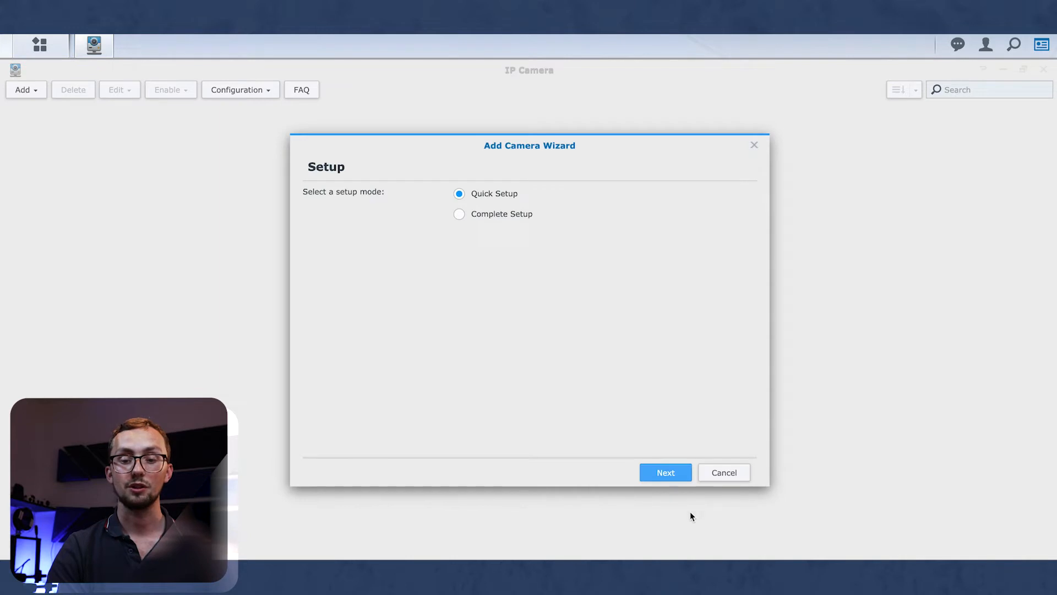
left_click(677, 486)
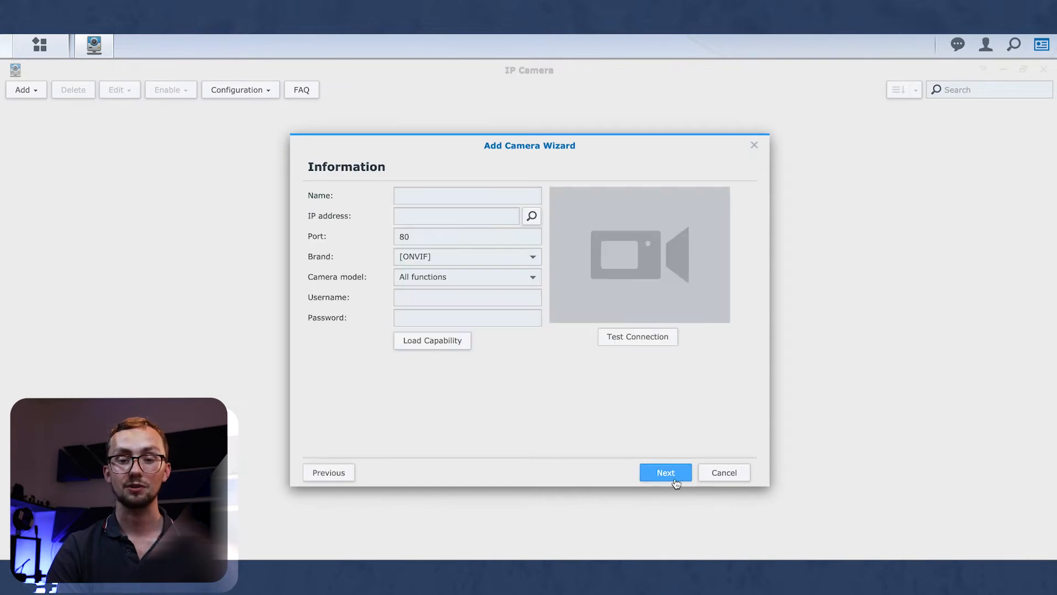
left_click(530, 215)
left_click(486, 163)
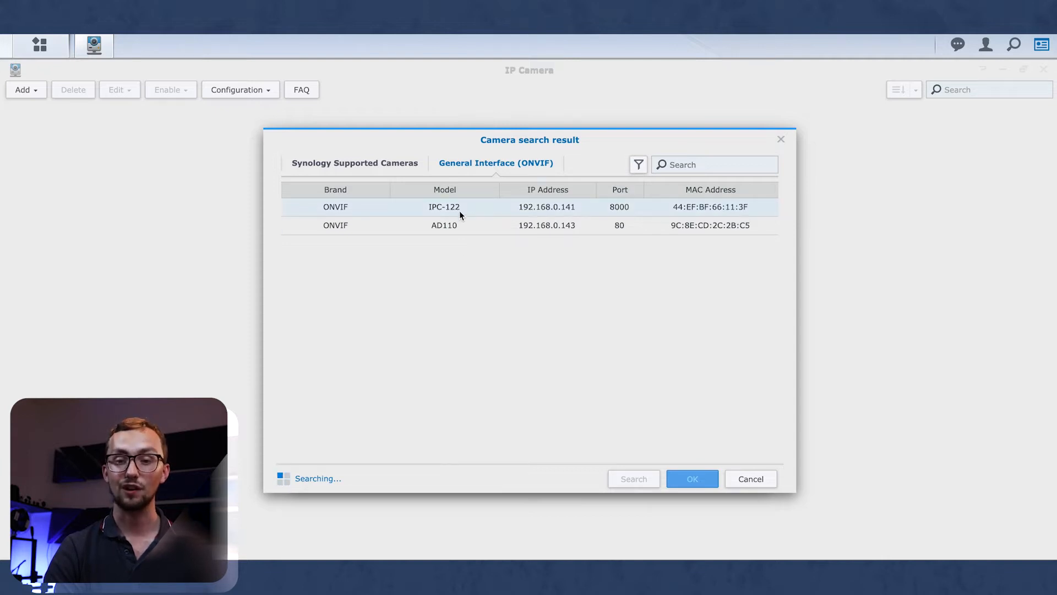
left_click(449, 227)
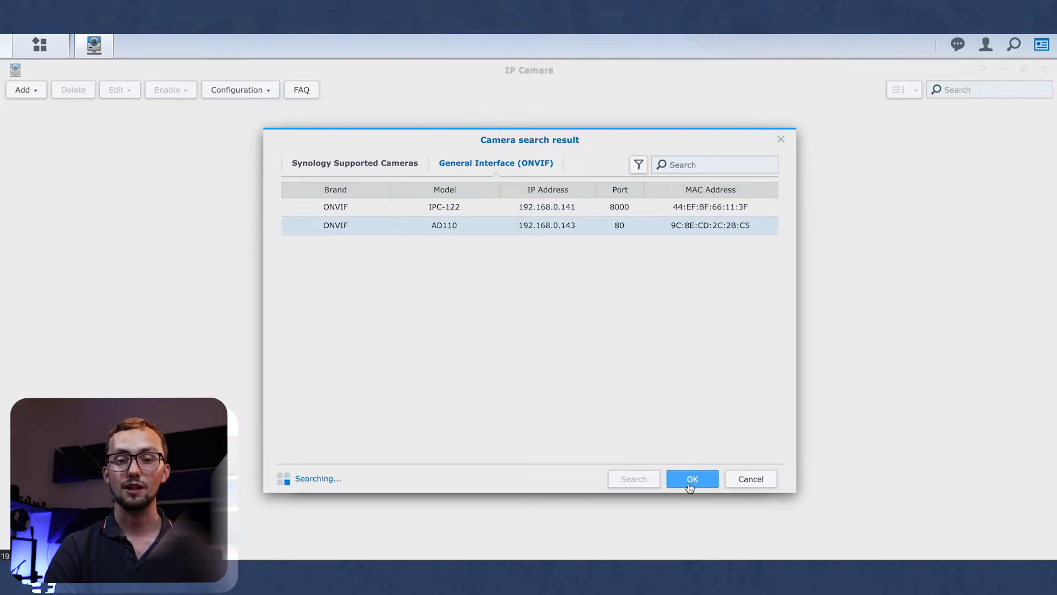
left_click(690, 480)
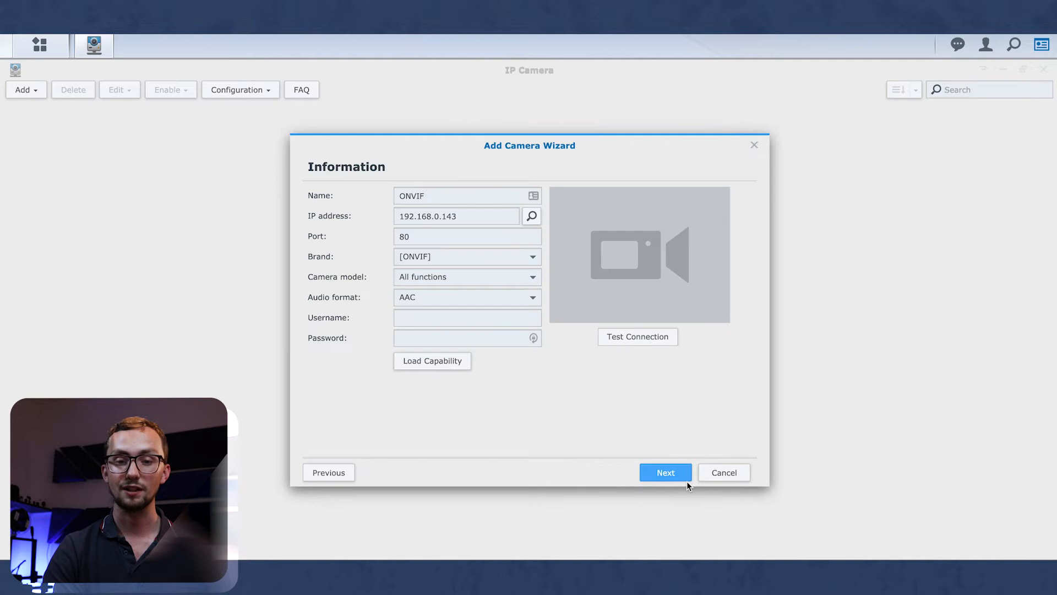
Name the camera Doorbell, enter its login credentials, test the connection, and finish adding it.
left_click(450, 199)
double_click(451, 199)
type("Doorbell")
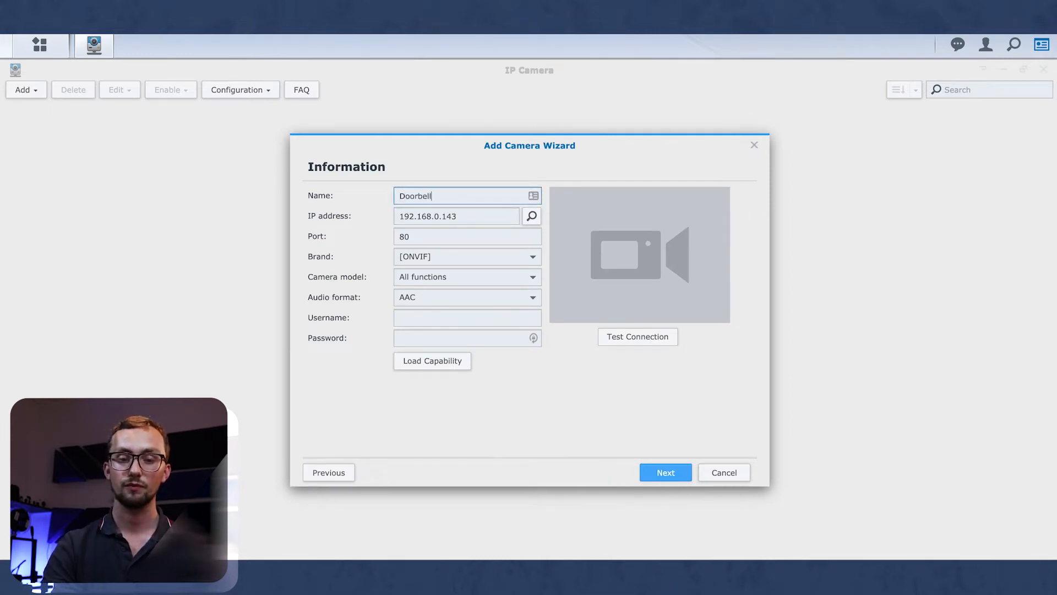
left_click(442, 321)
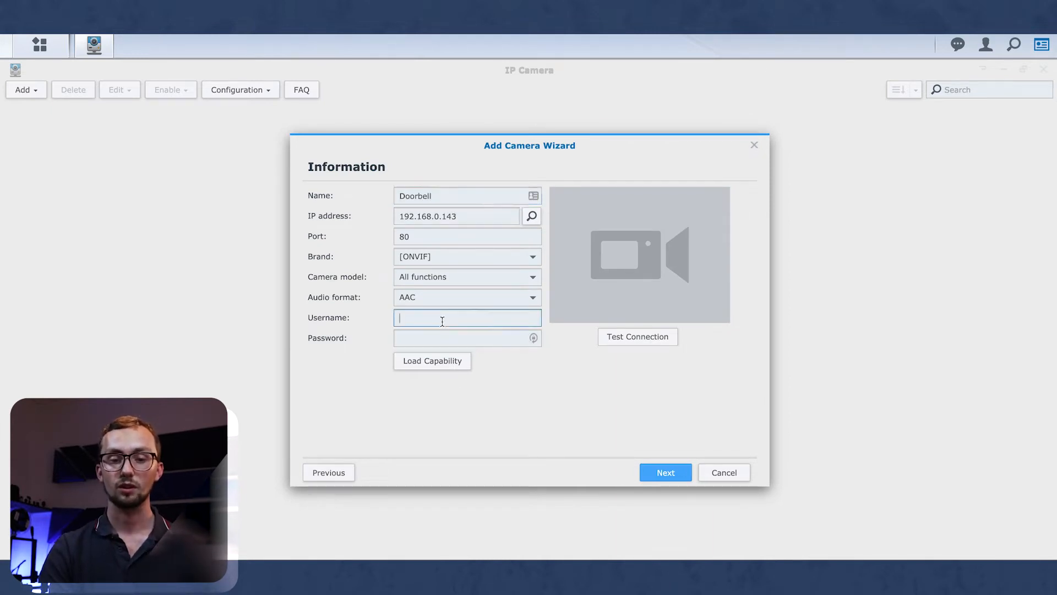
type("admin")
key("Tab")
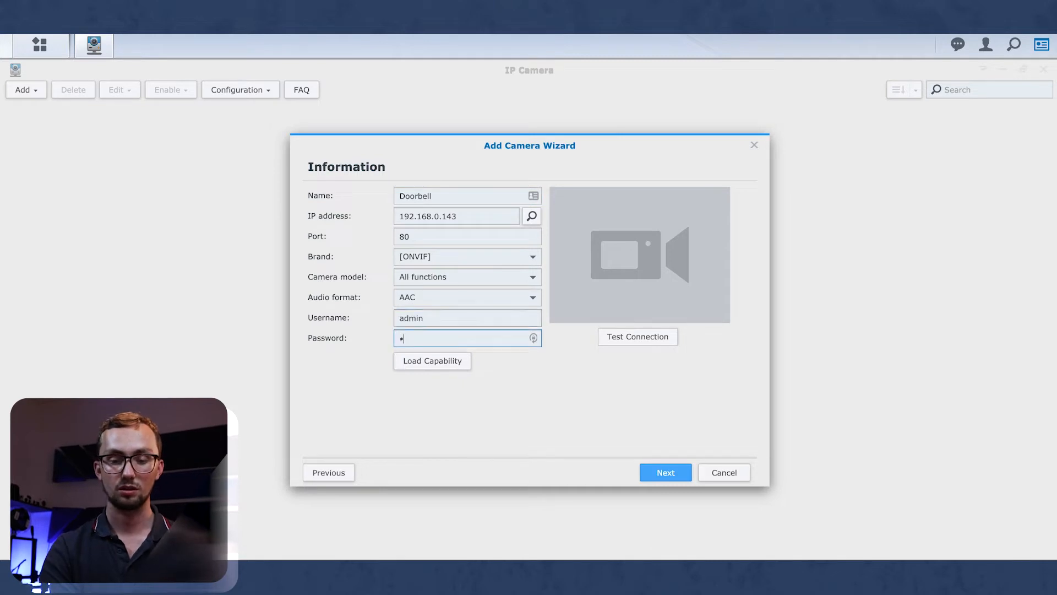
type("••••••••••")
left_click(649, 341)
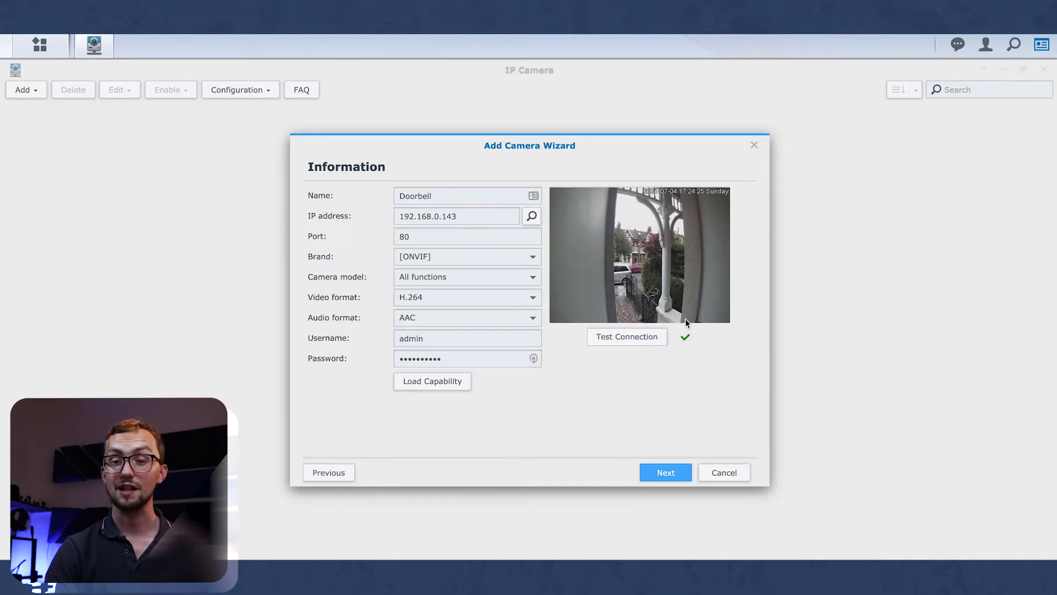
left_click(664, 477)
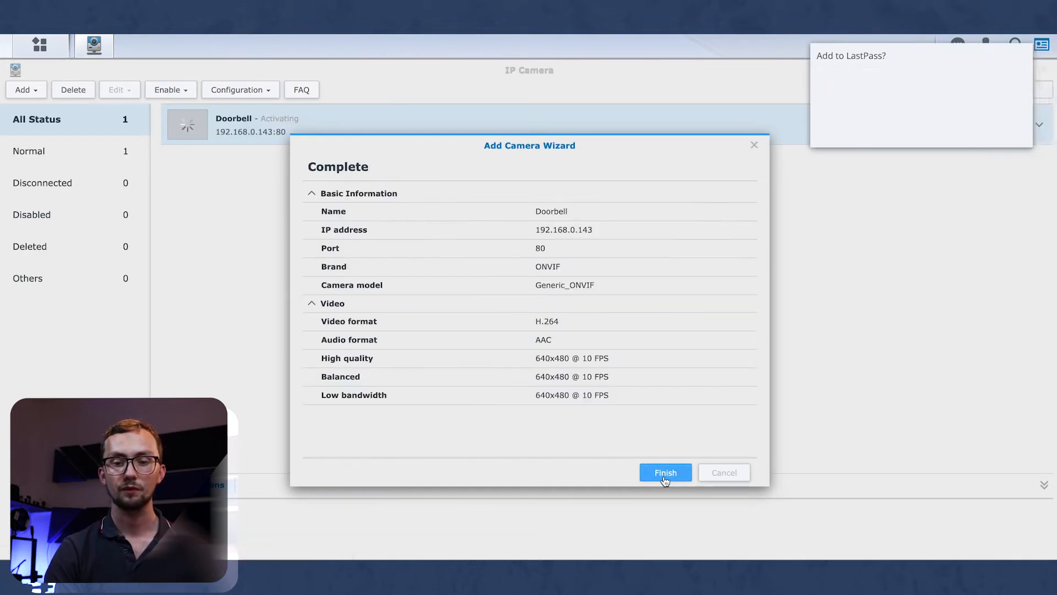
left_click(666, 475)
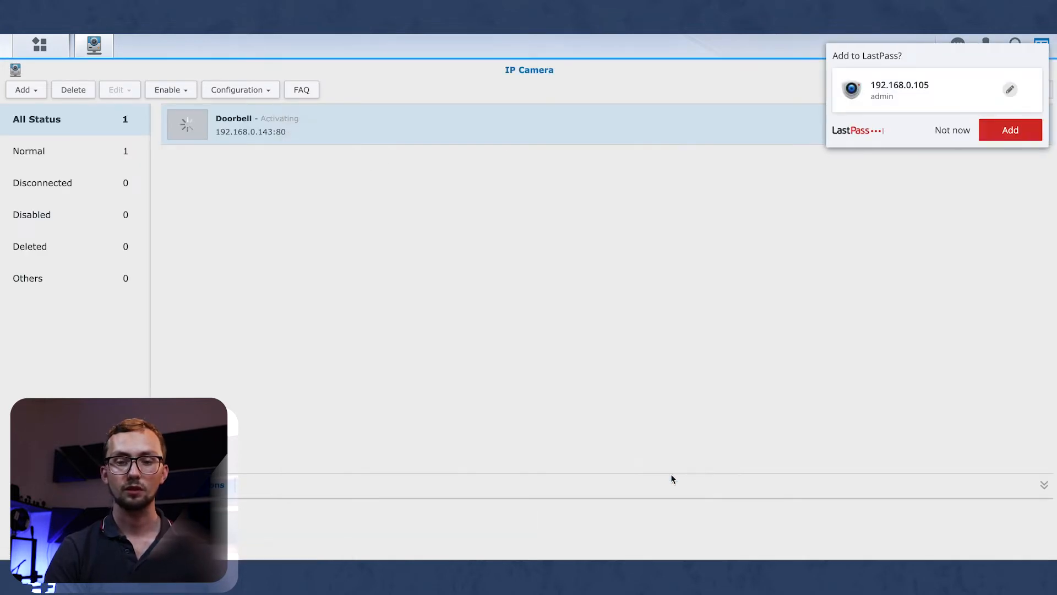
Dismiss the password prompt and start a new Add Camera wizard.
left_click(954, 131)
left_click(25, 90)
left_click(38, 110)
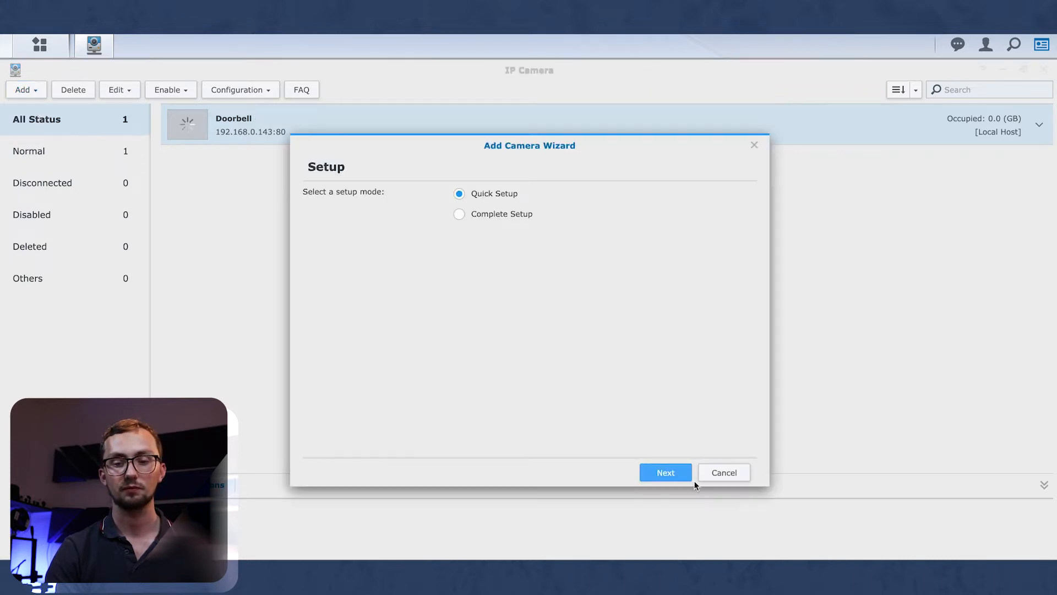
Search ONVIF devices in quick setup and select the IPC-122 camera at 192.168.0.141:8000.
left_click(669, 472)
left_click(530, 216)
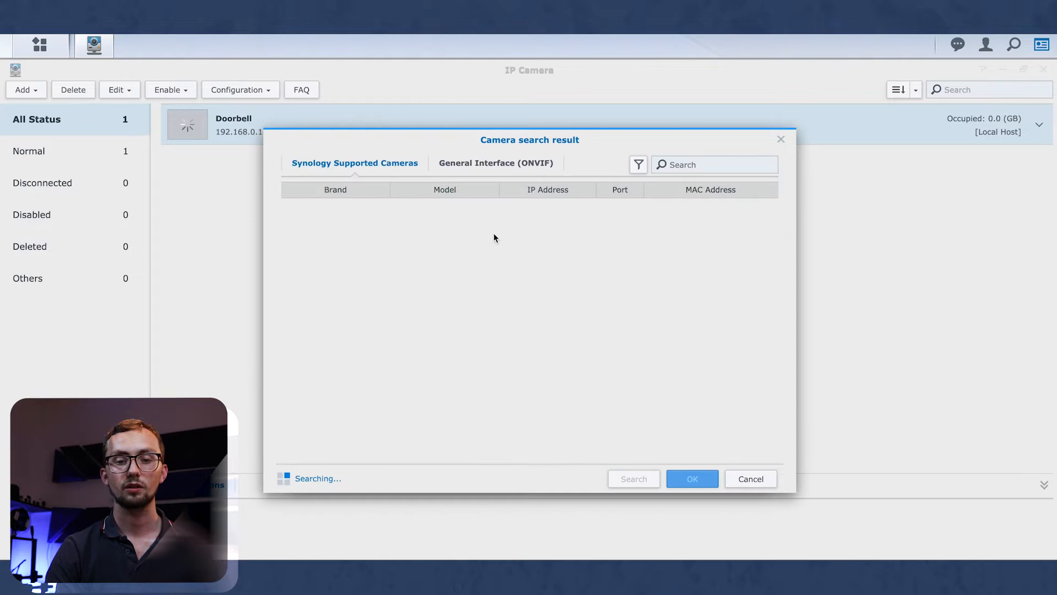
left_click(496, 163)
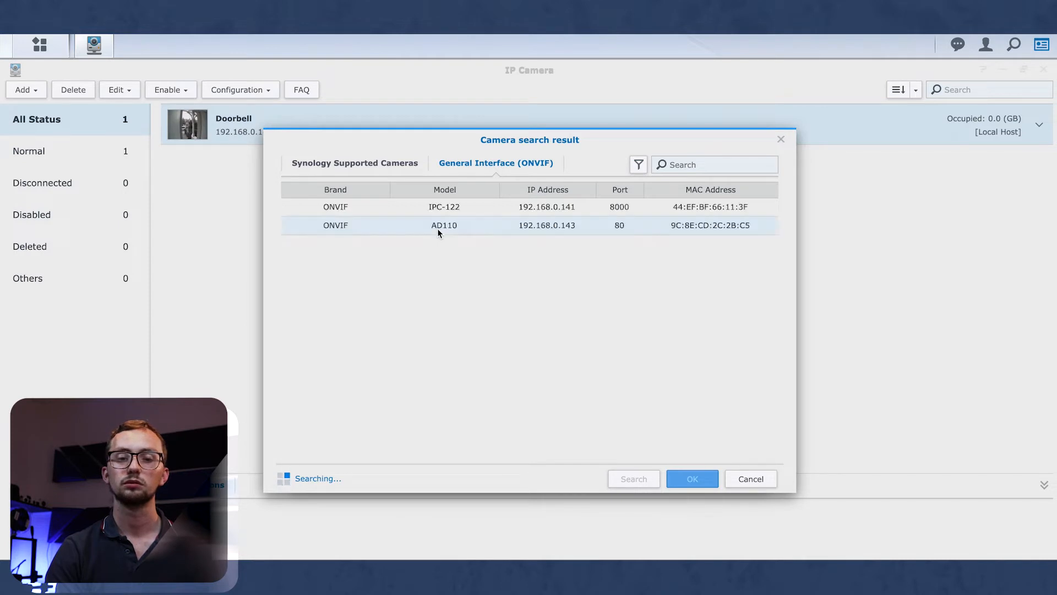
left_click(425, 208)
left_click(692, 479)
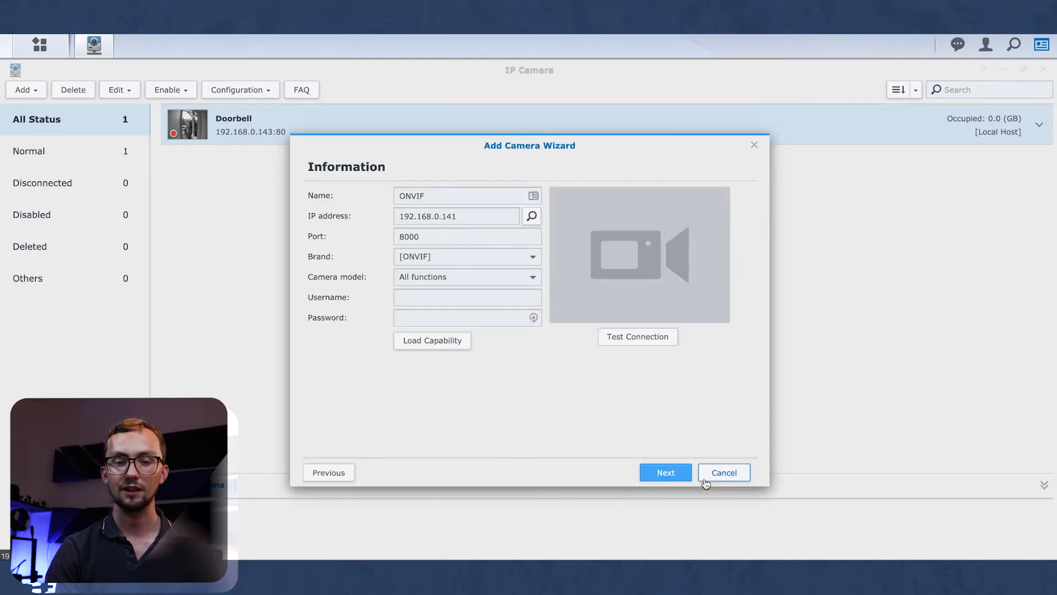
Name it Sitting Room, enter its login credentials, test the connection, and finish the wizard.
double_click(416, 196)
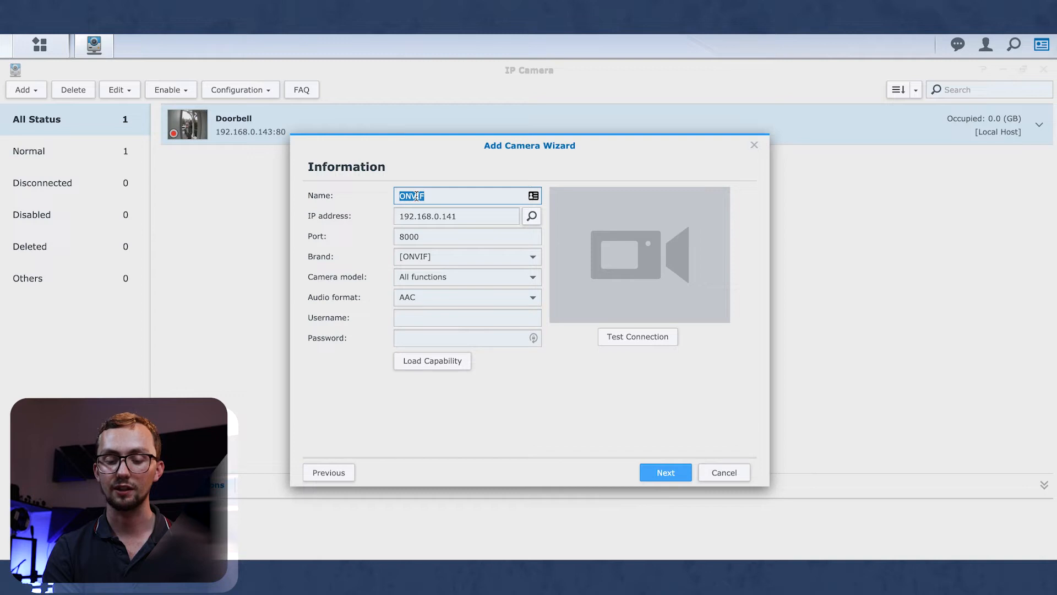
type("V")
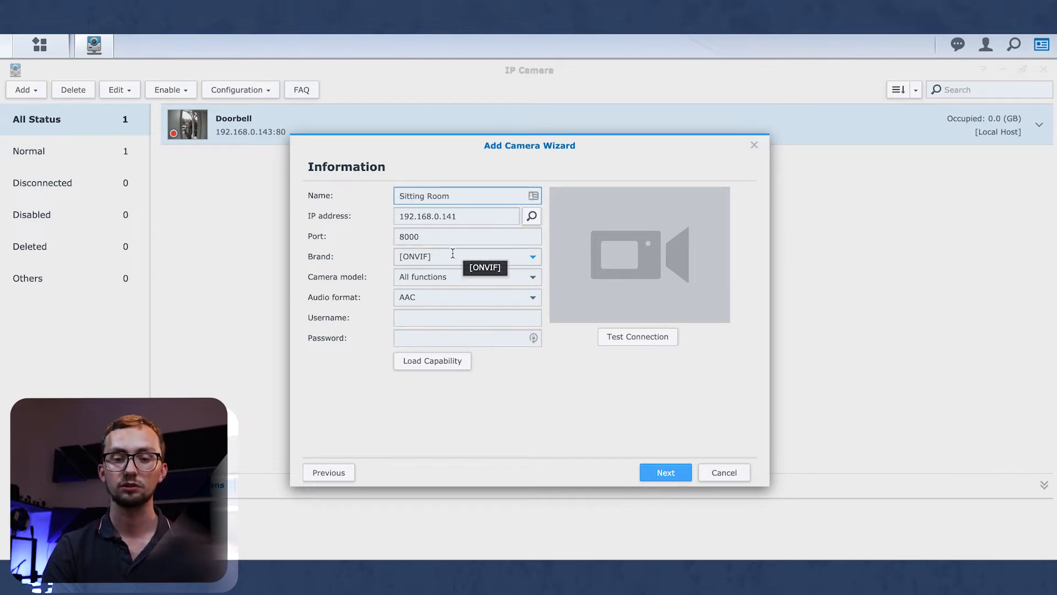
left_click(428, 317)
type("admin")
key("Tab")
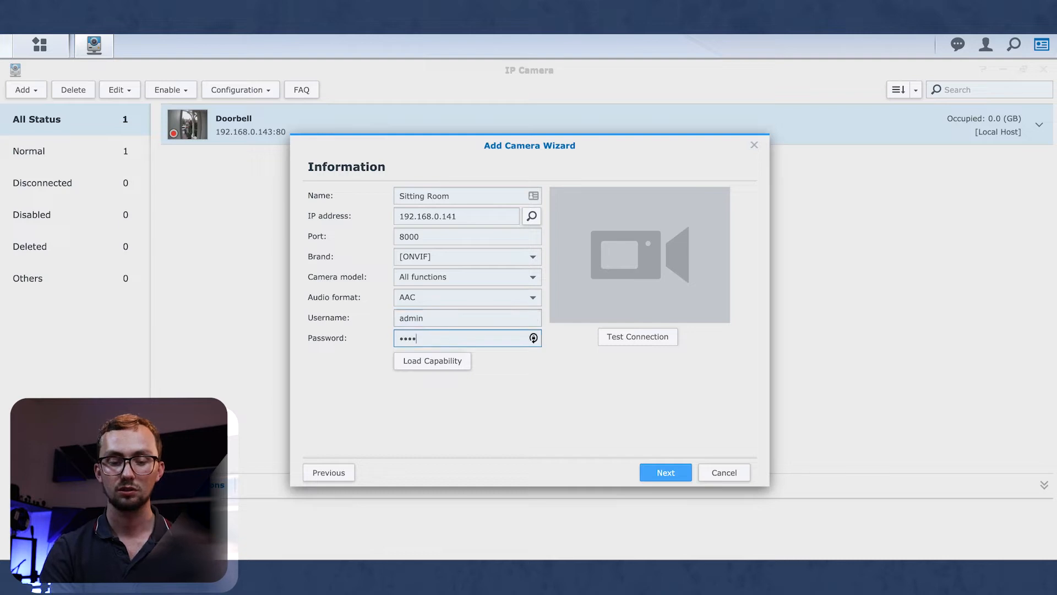
left_click(653, 342)
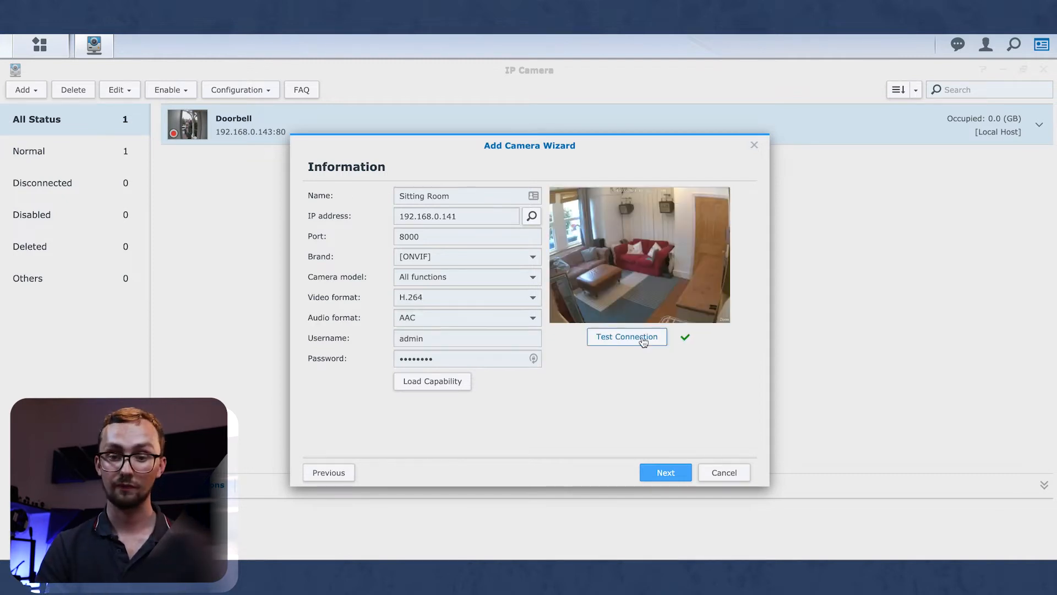
left_click(659, 472)
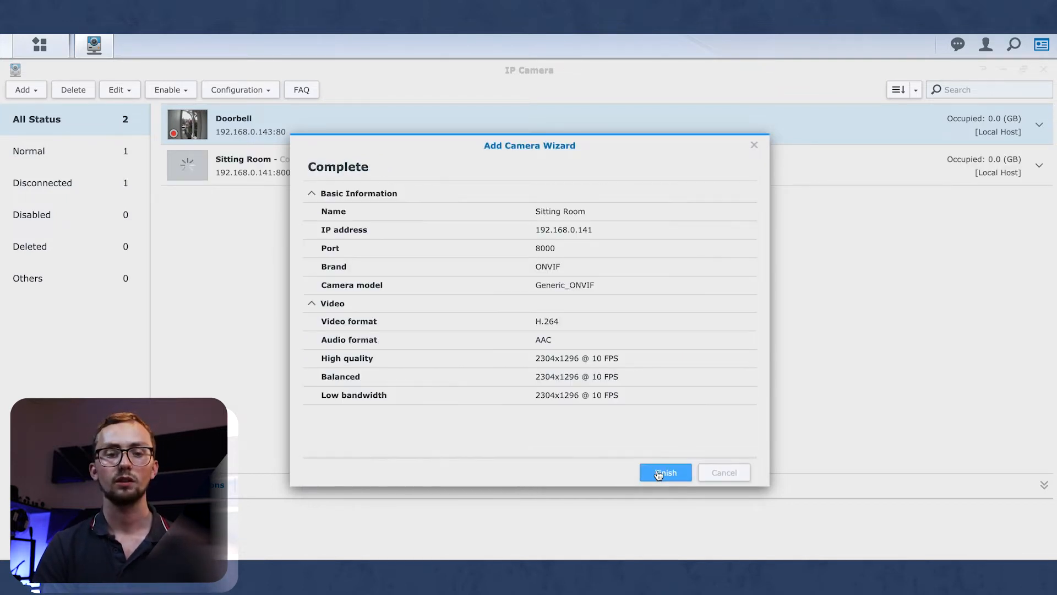
left_click(667, 475)
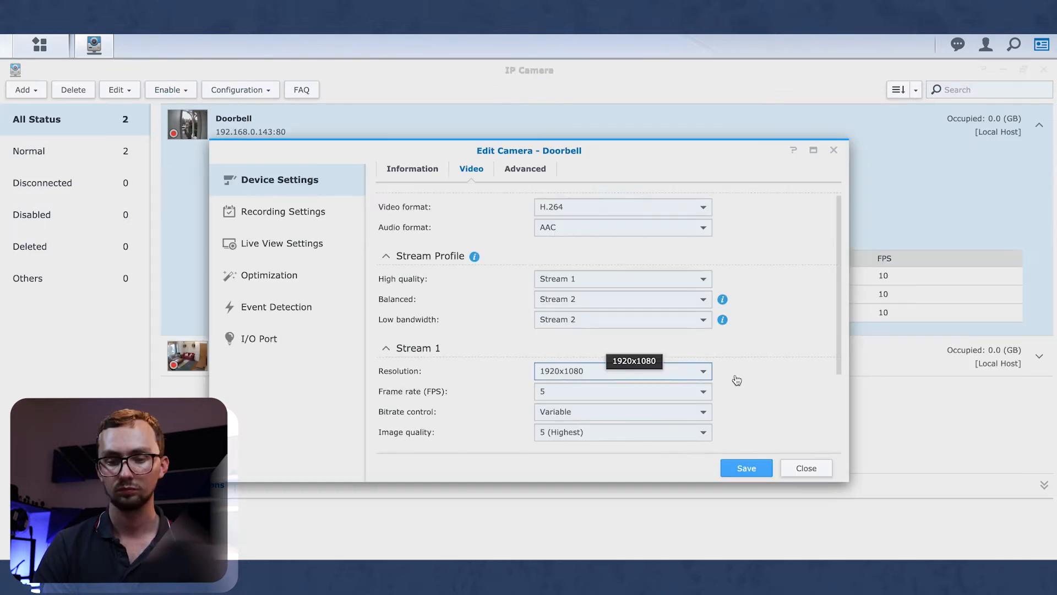
Keep Doorbell's Stream 2 at 640x480, save the video settings, and close the editor.
scroll(772, 388, "down", 2)
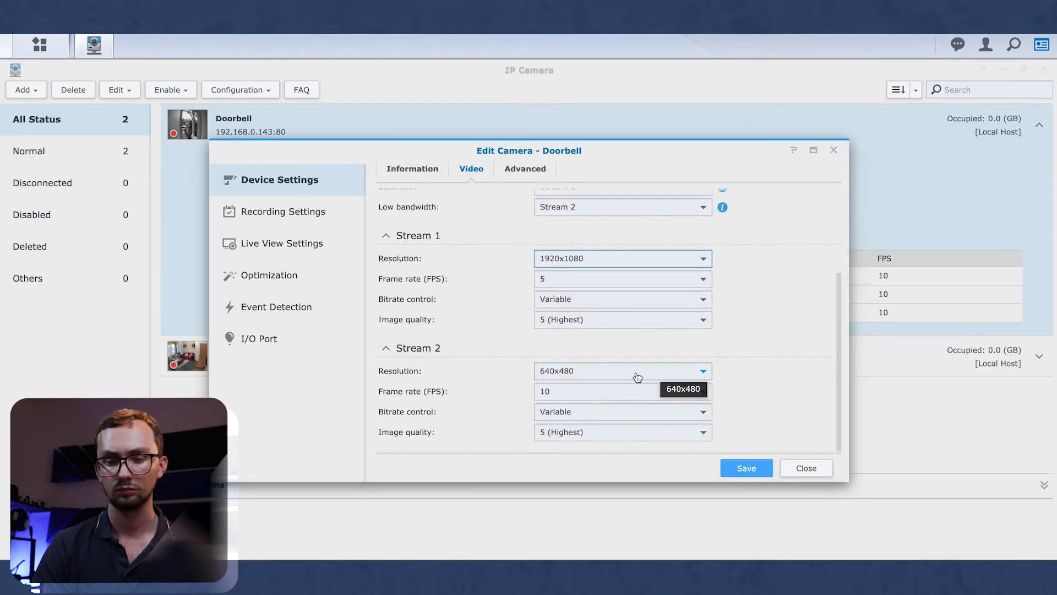
left_click(638, 377)
left_click(790, 394)
left_click(759, 475)
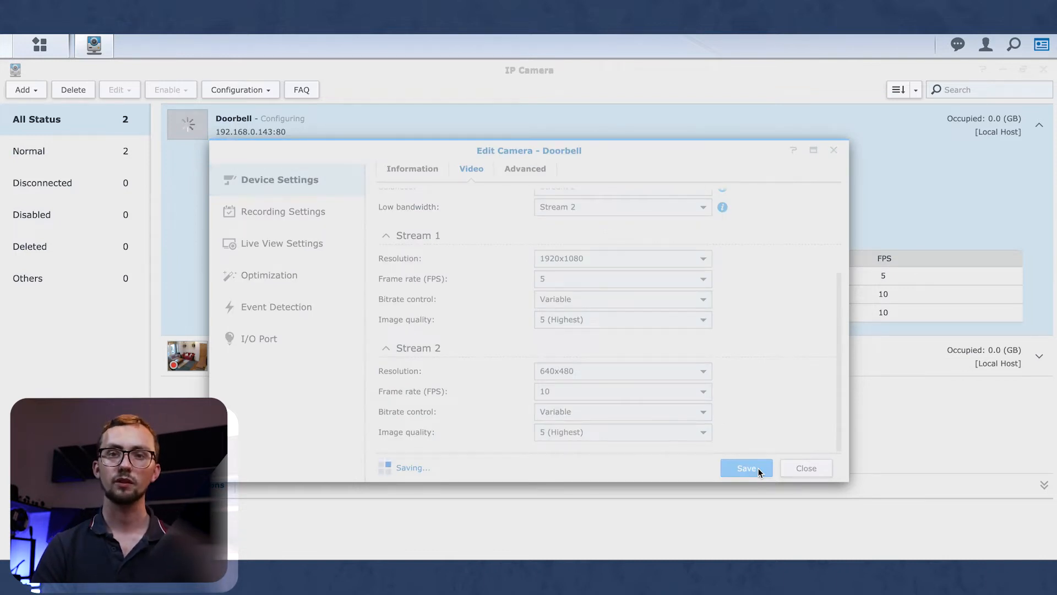
scroll(748, 400, "down", 3)
scroll(745, 273, "up", 3)
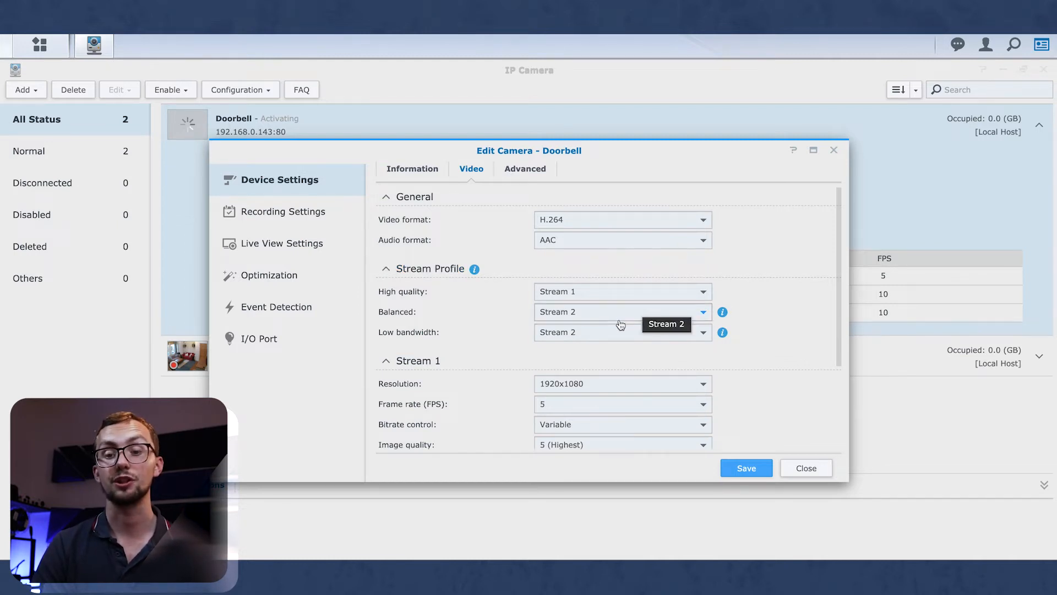
scroll(706, 339, "down", 4)
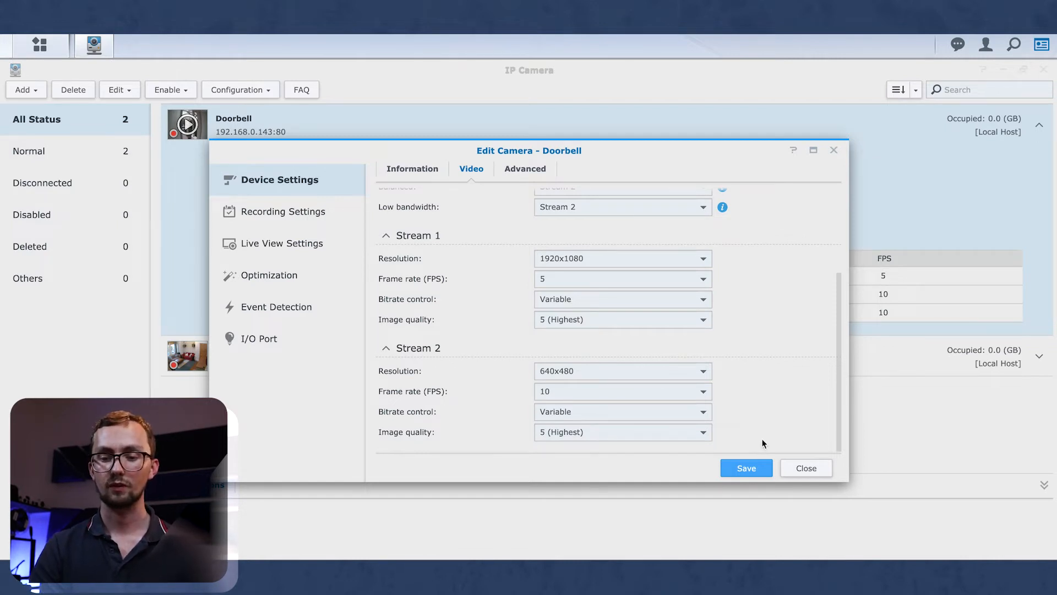
left_click(741, 470)
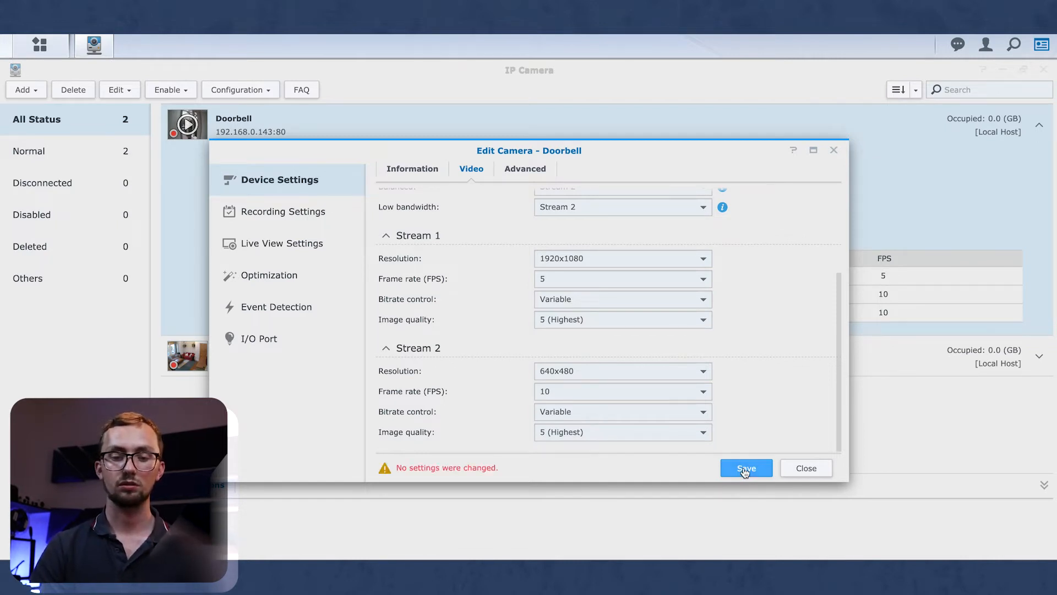
left_click(813, 472)
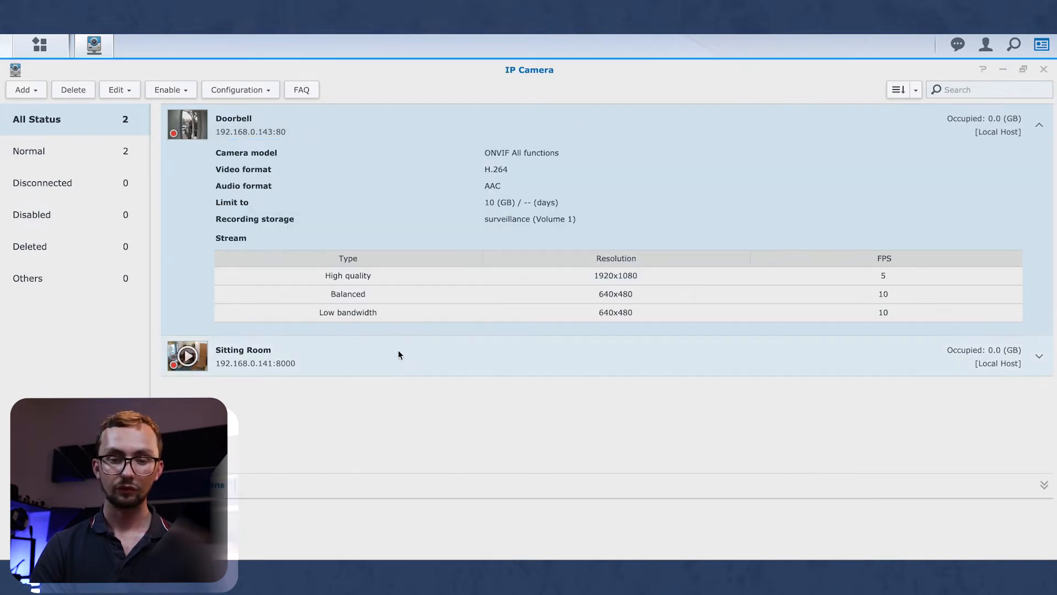
Select and expand the Sitting Room camera row and bring up its context menu.
left_click(419, 355)
left_click(1039, 356)
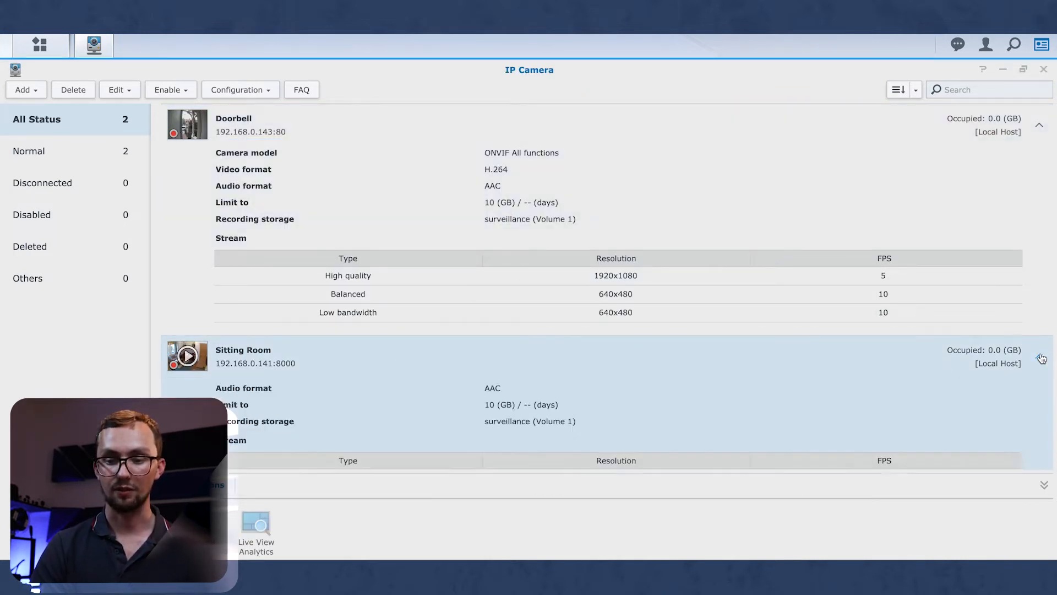
scroll(560, 417, "down", 3)
right_click(559, 418)
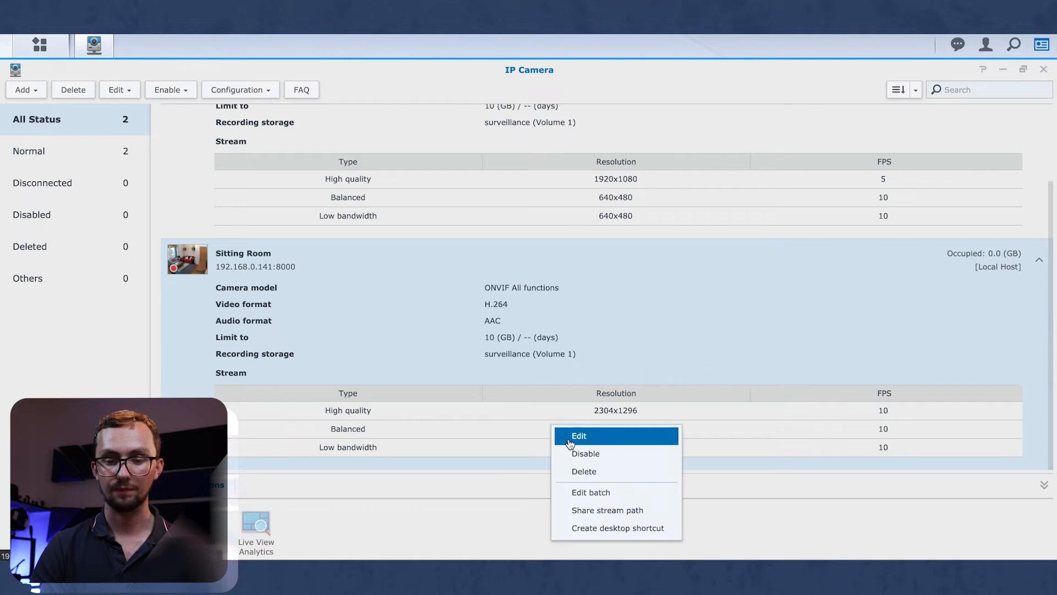
In Sitting Room's Video settings, assign Stream 2 to the Balanced and Low bandwidth profiles.
left_click(568, 439)
left_click(472, 169)
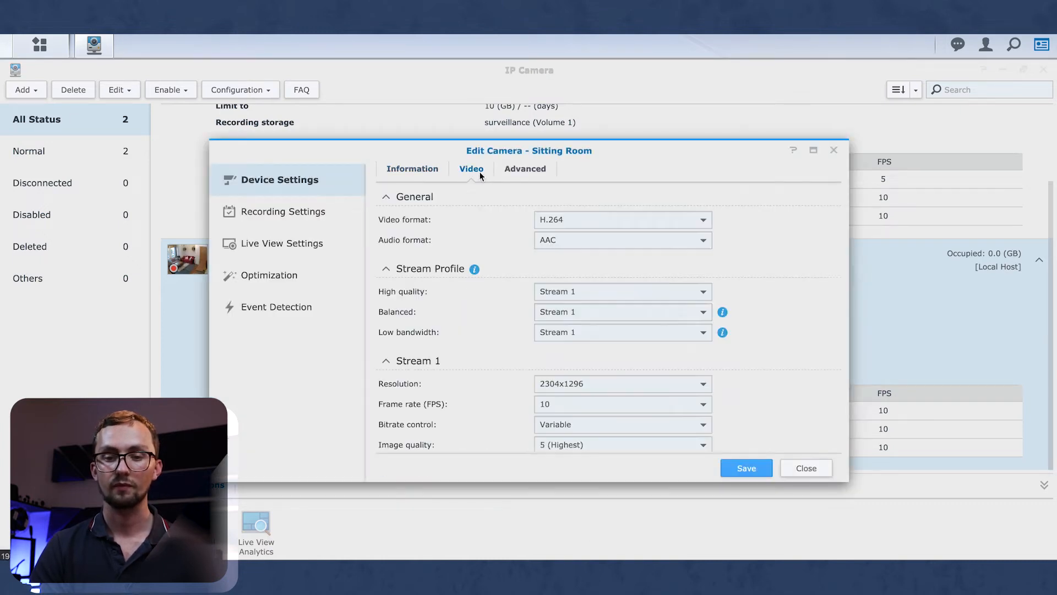
left_click(585, 316)
left_click(563, 346)
left_click(565, 332)
left_click(563, 369)
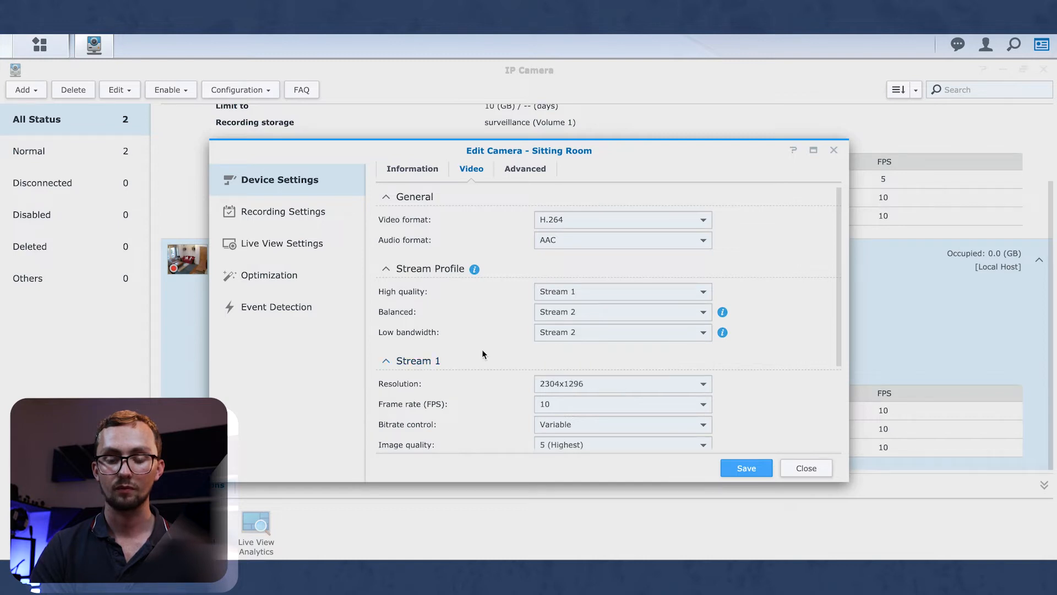
Set Stream 1 to 2560x1920, keep Stream 2 at 640x480, and save.
left_click(576, 384)
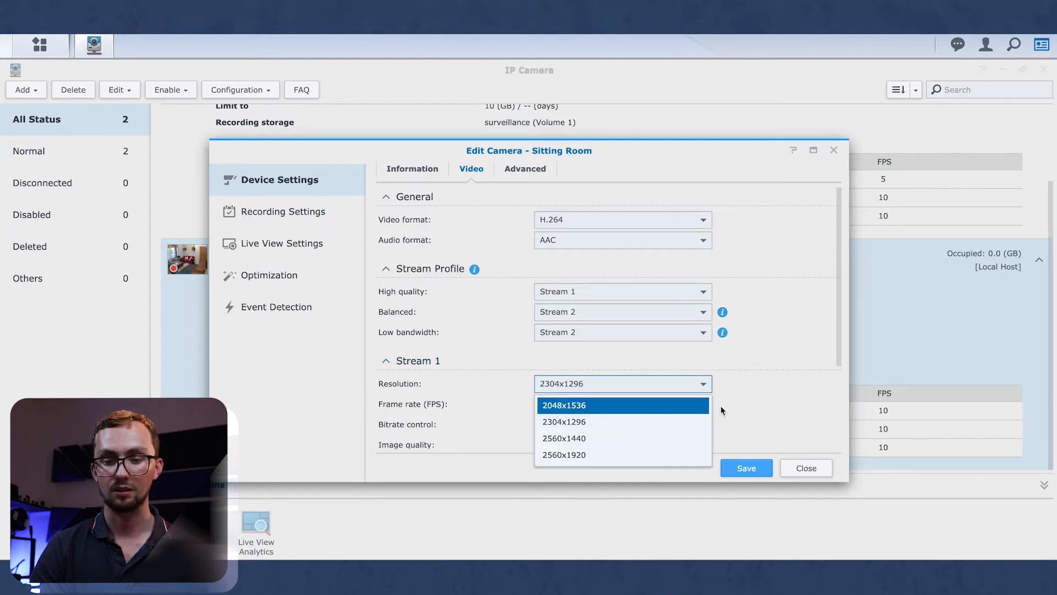
left_click(625, 455)
scroll(758, 396, "down", 3)
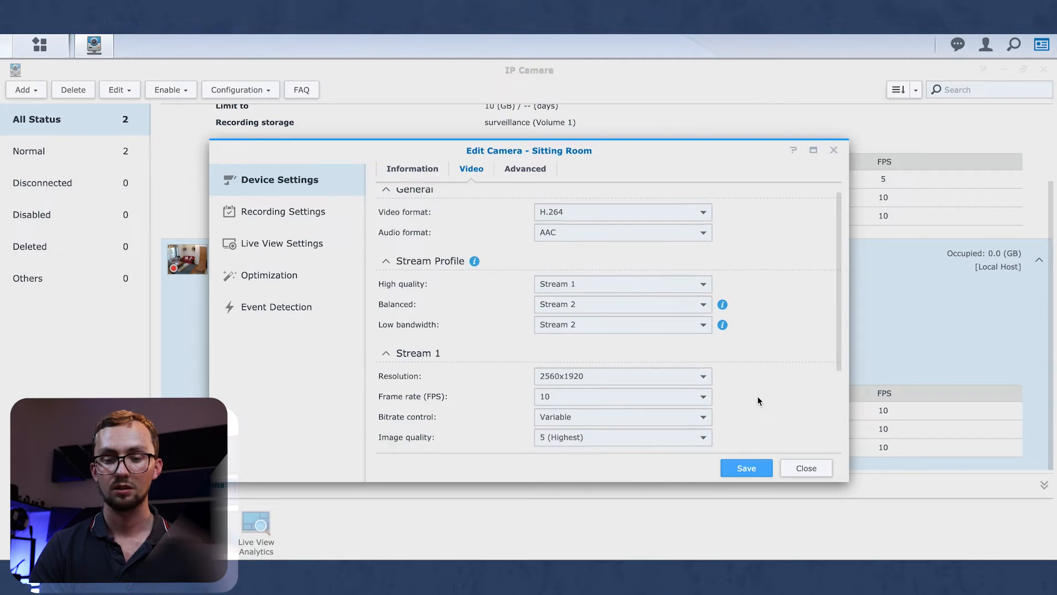
left_click(608, 370)
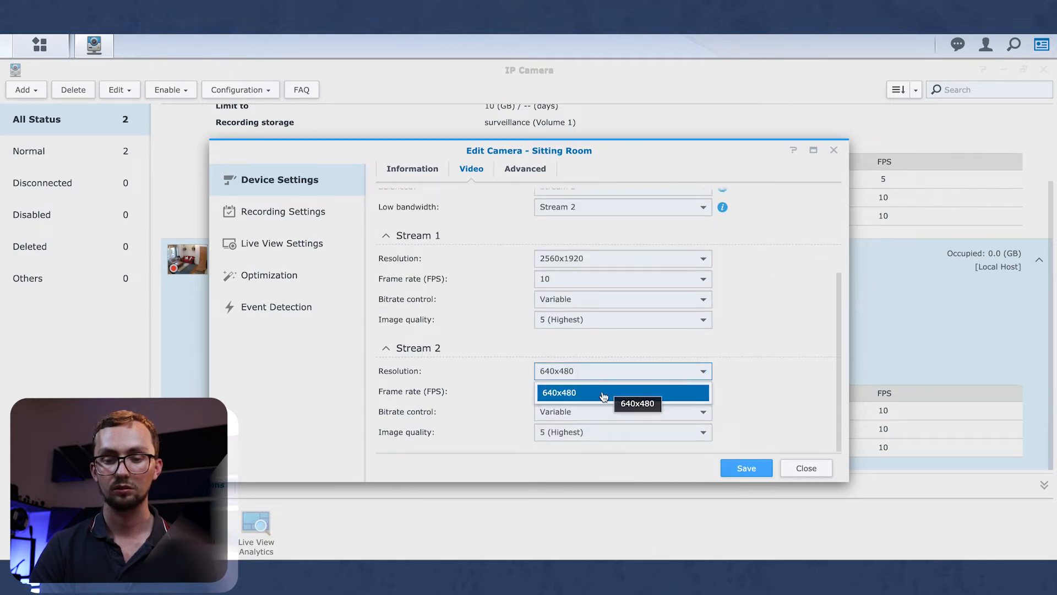
left_click(602, 393)
left_click(738, 467)
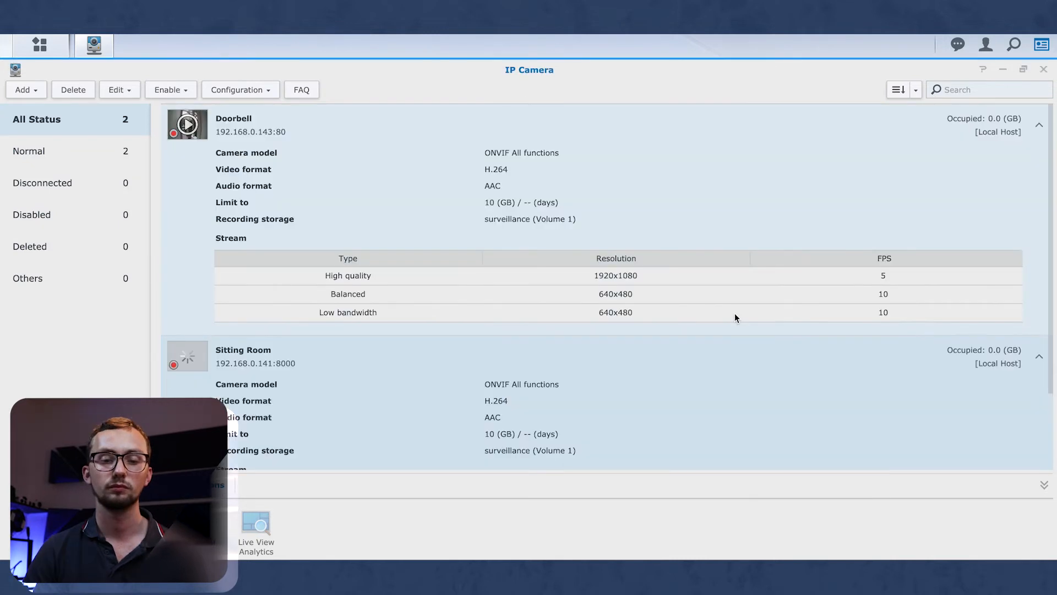
scroll(734, 314, "down", 2)
scroll(734, 318, "up", 2)
left_click(1044, 69)
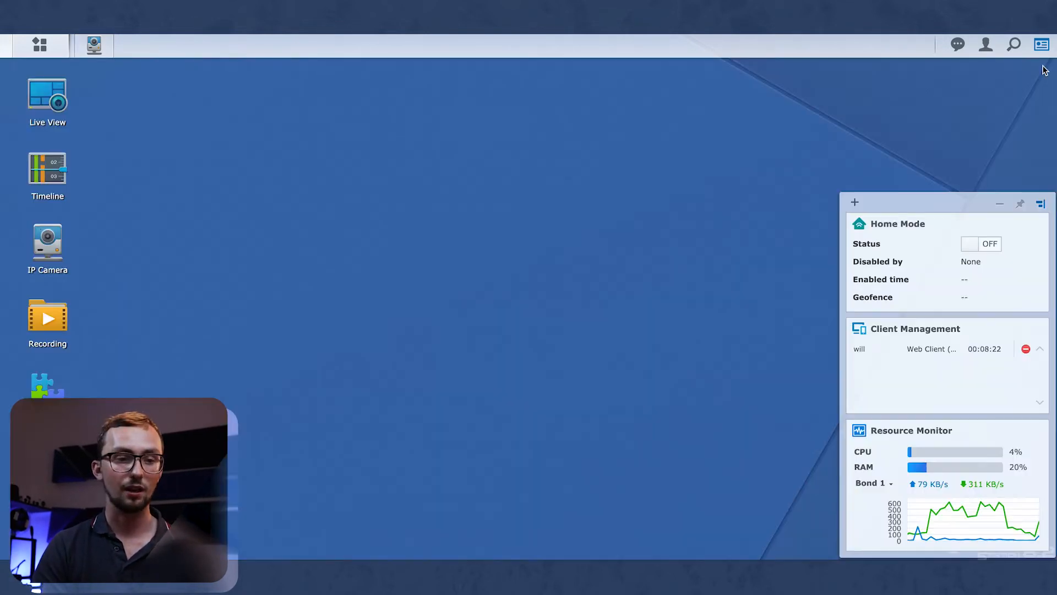
left_click(32, 104)
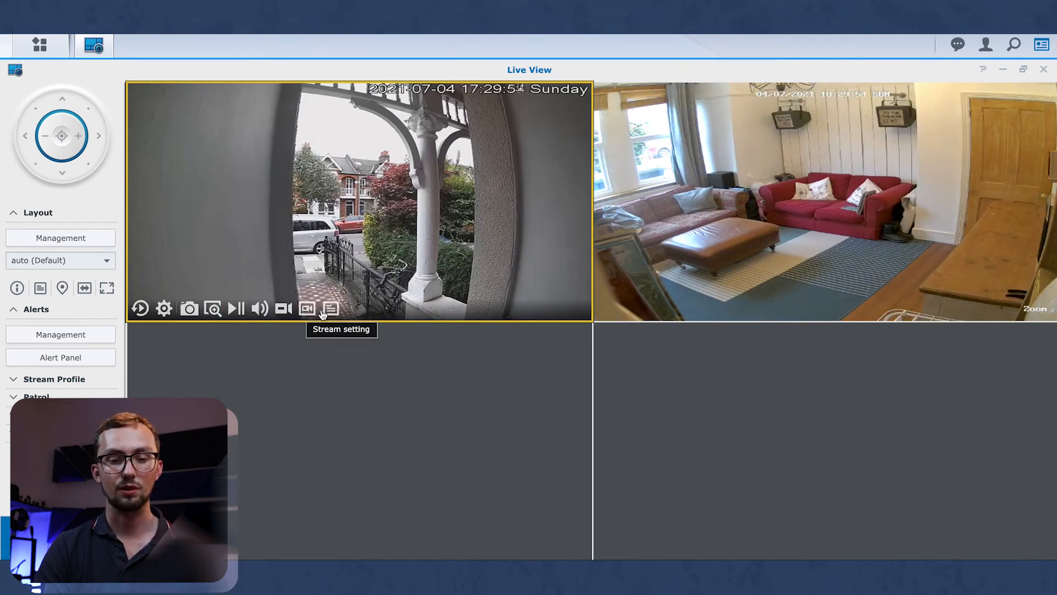
mouse_move(315, 312)
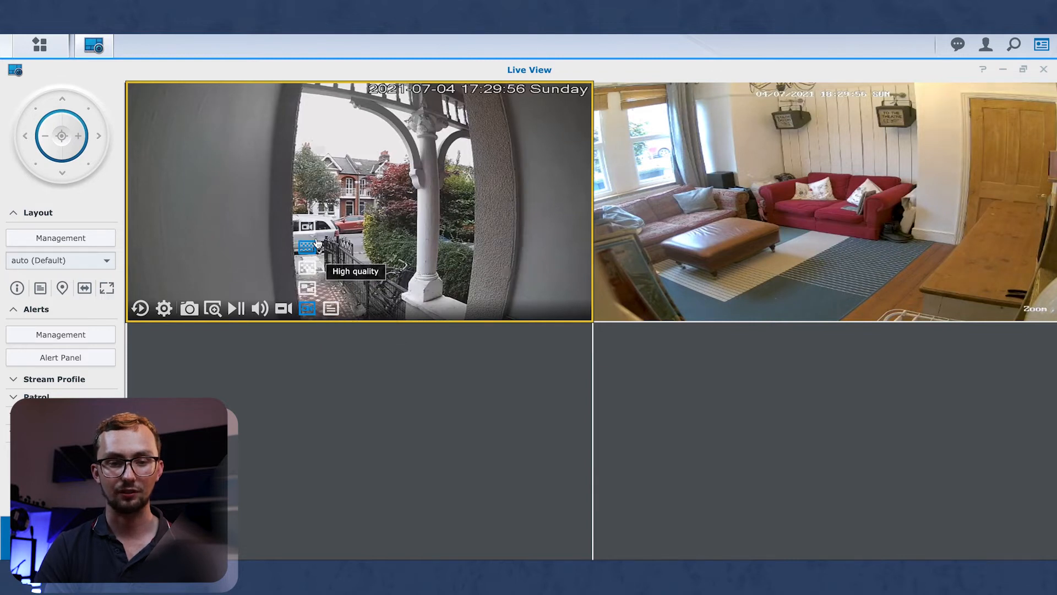
left_click(310, 288)
mouse_move(307, 310)
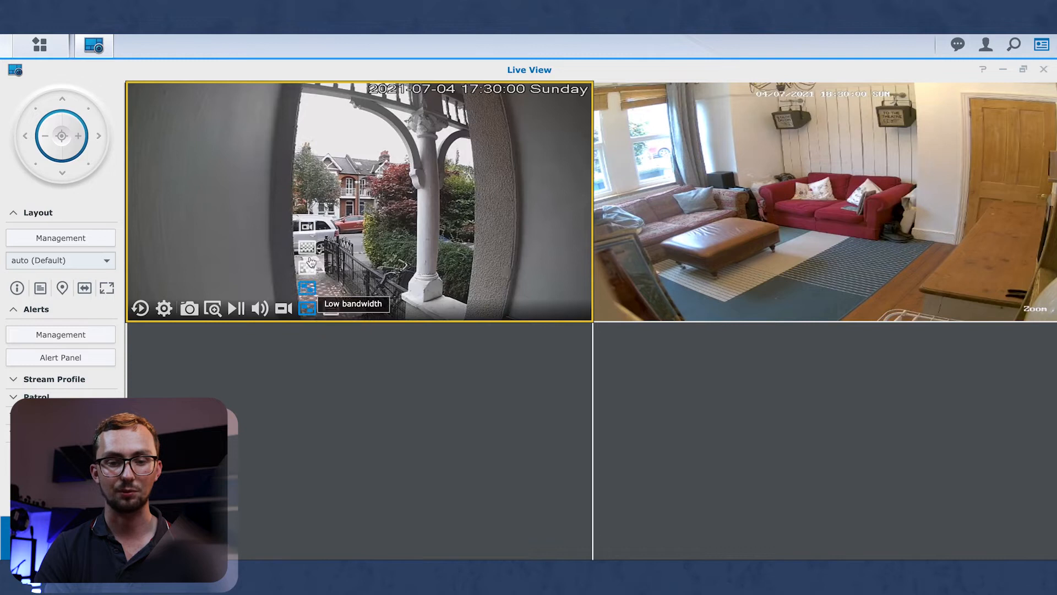
left_click(309, 251)
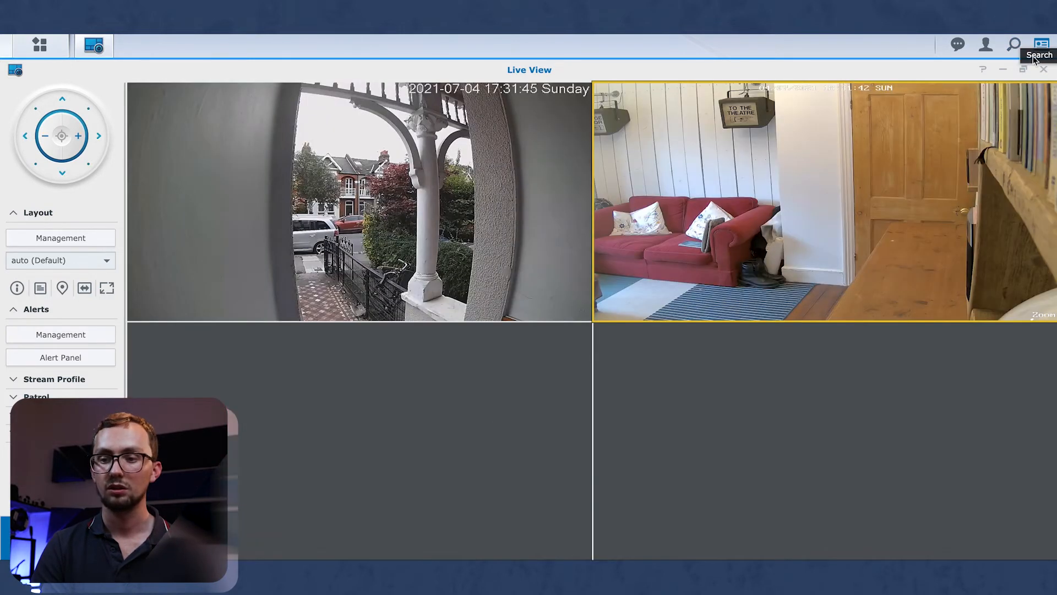
left_click(1043, 70)
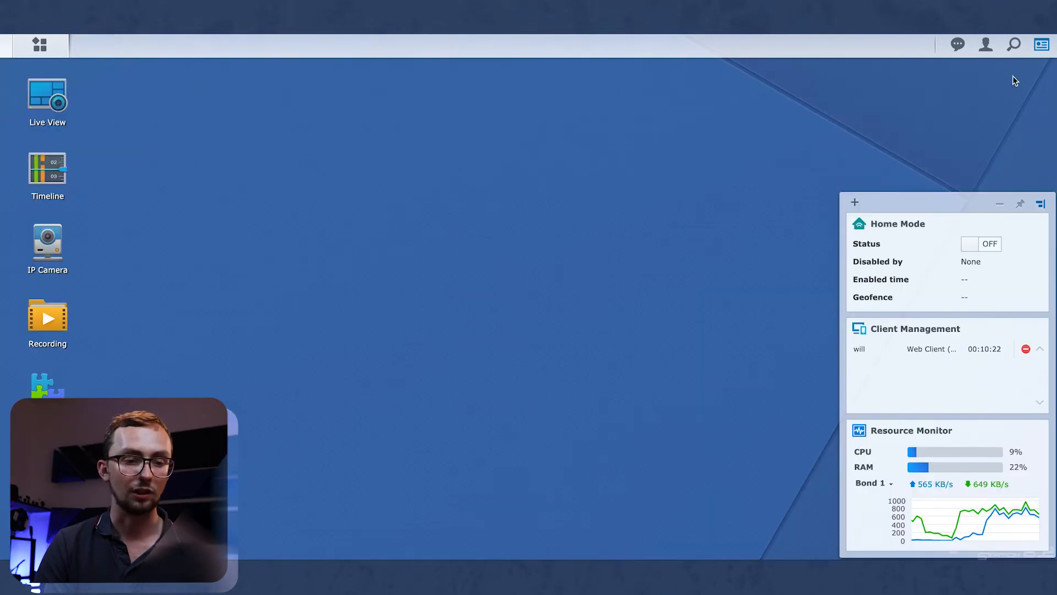
Play back Doorbell's 4 July 2021 recording in Timeline, close it, and open the IP Camera list.
left_click(50, 187)
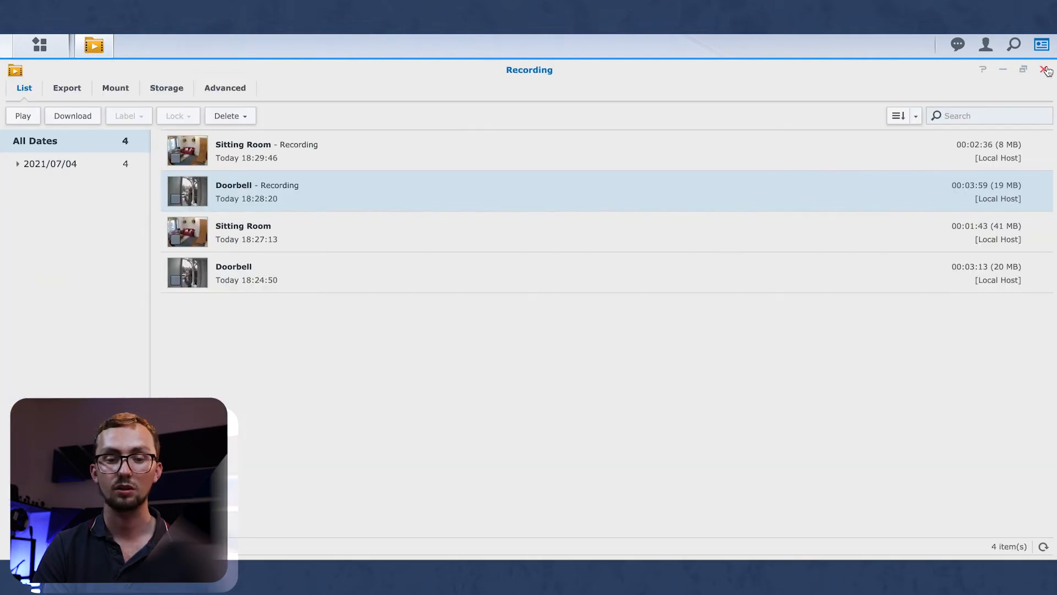
left_click(1048, 70)
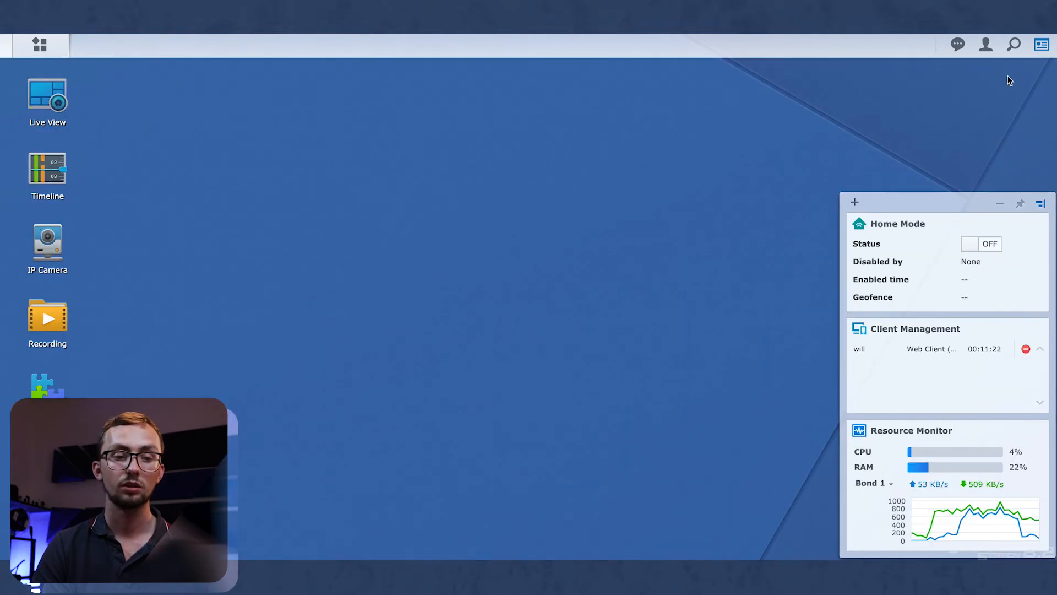
left_click(60, 242)
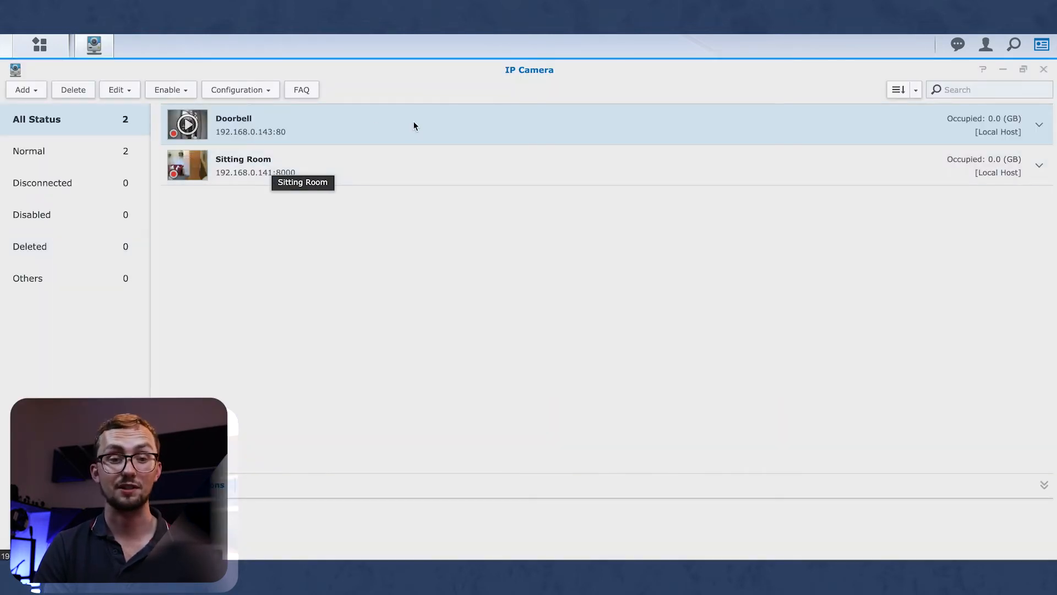
Edit the Doorbell camera, review its Video and Advanced tabs, then go to Recording Settings.
left_click(246, 93)
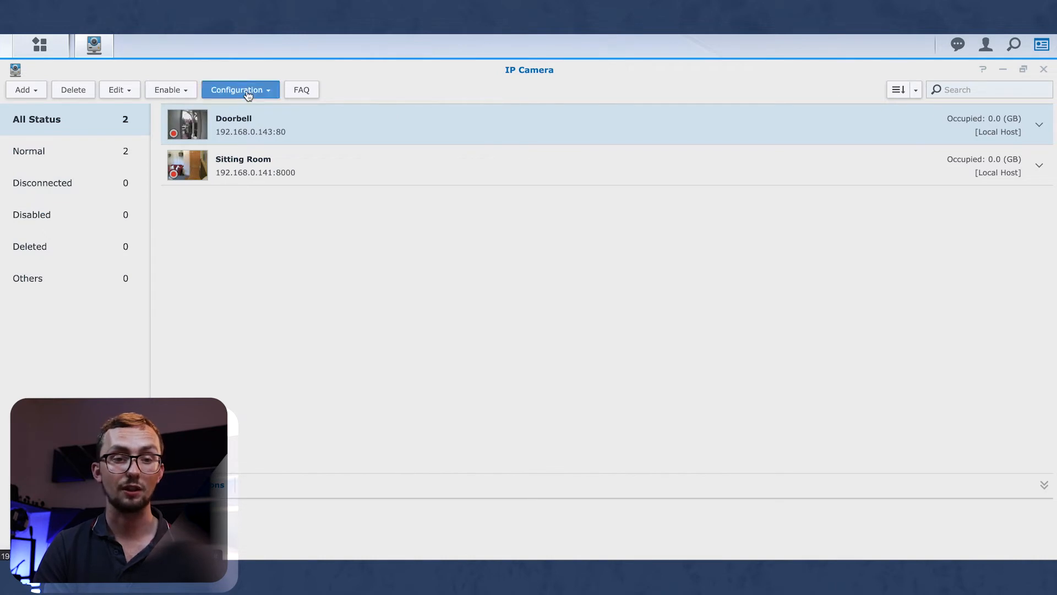
left_click(135, 90)
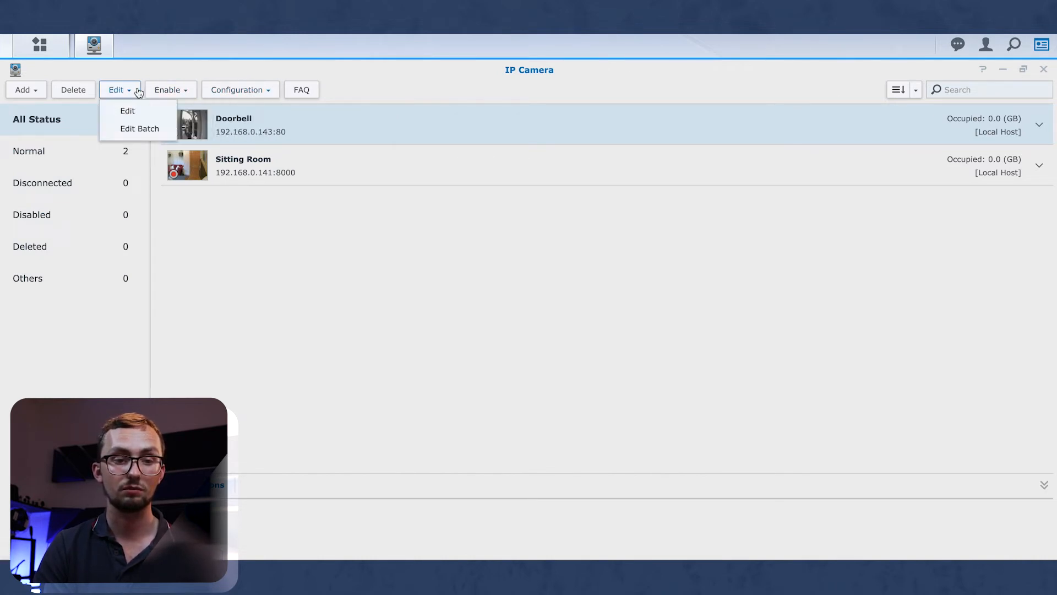
left_click(138, 90)
left_click(135, 88)
left_click(132, 110)
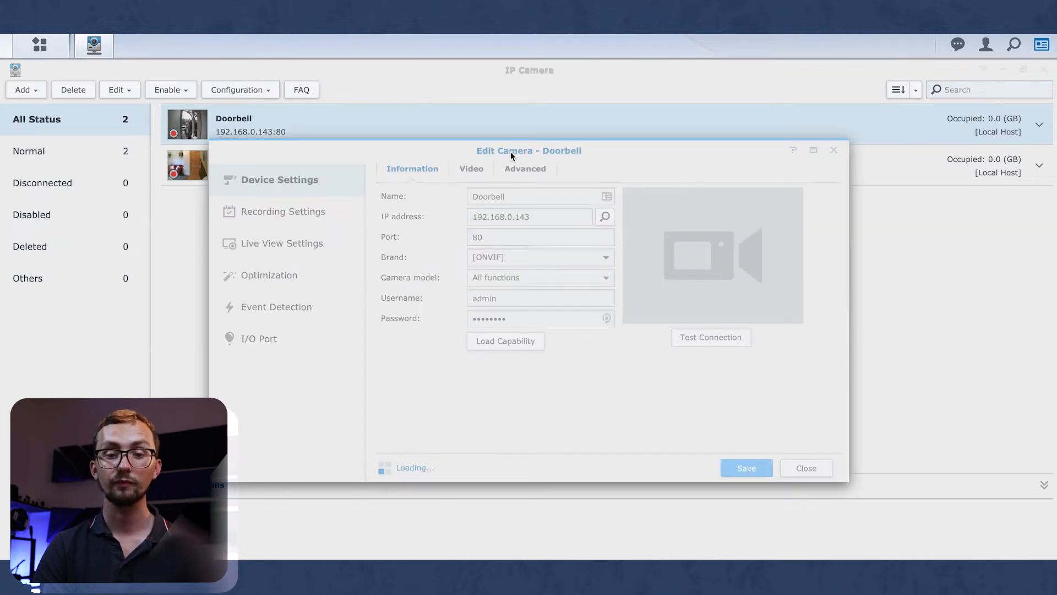
left_click(471, 170)
scroll(532, 368, "down", 3)
scroll(532, 365, "up", 3)
left_click(528, 170)
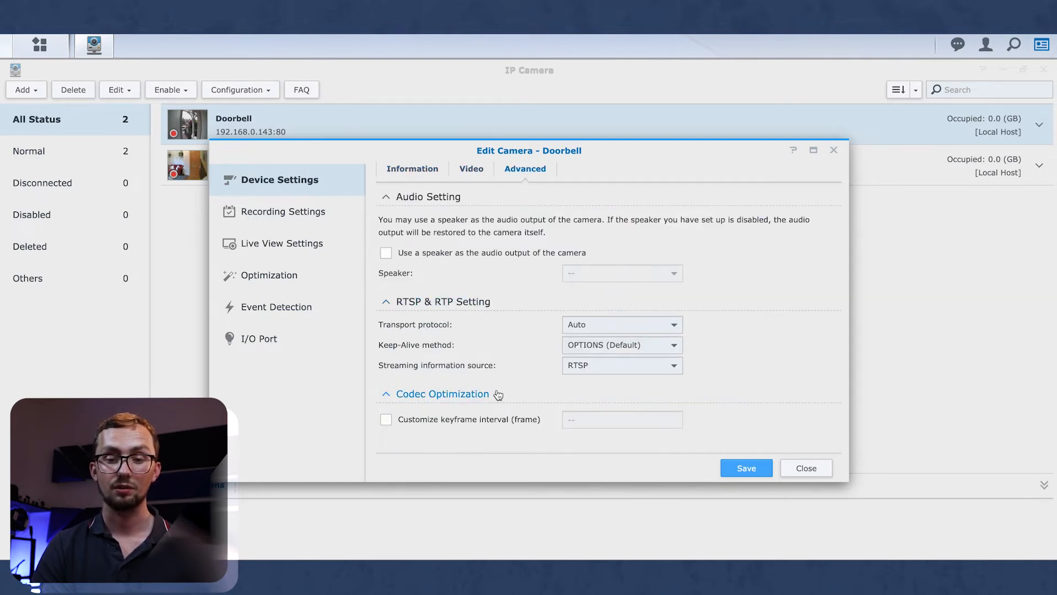
left_click(272, 214)
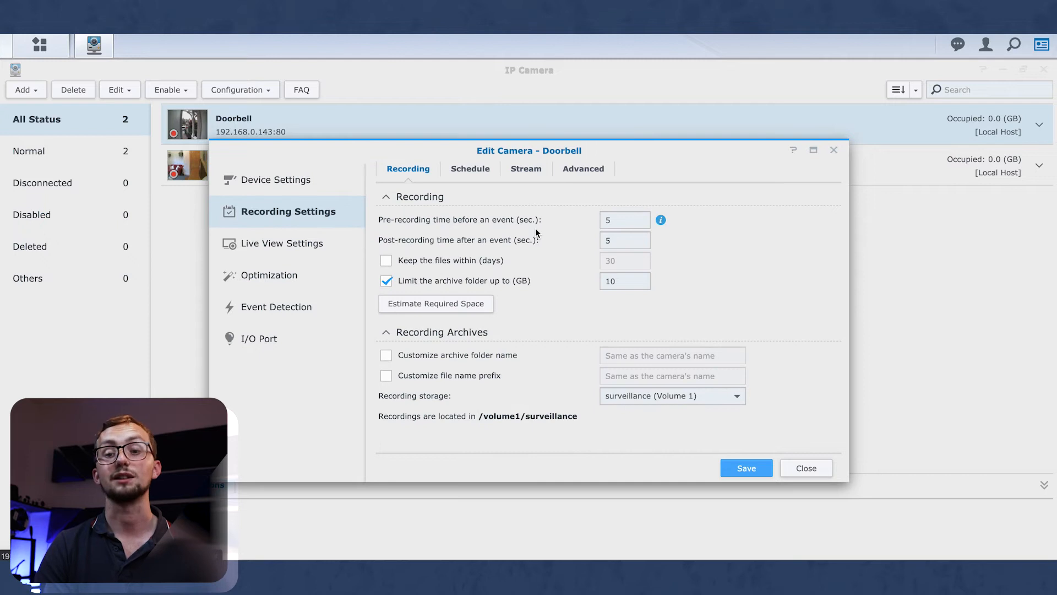
Check the 5-second pre/post-recording times and schedule motion-detection recording across the whole week.
left_click(499, 216)
left_click(422, 237)
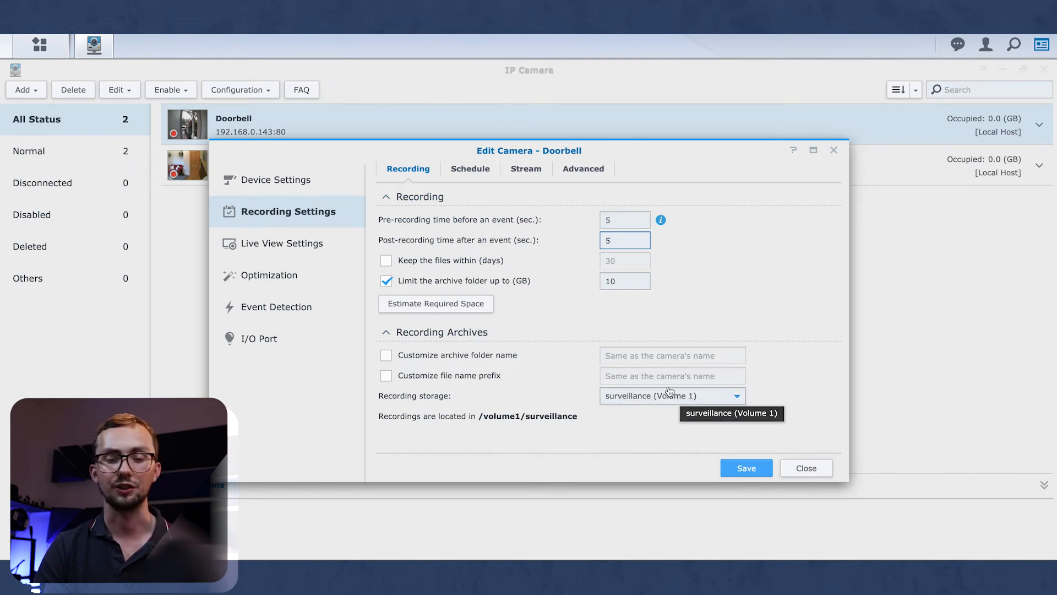
left_click(471, 170)
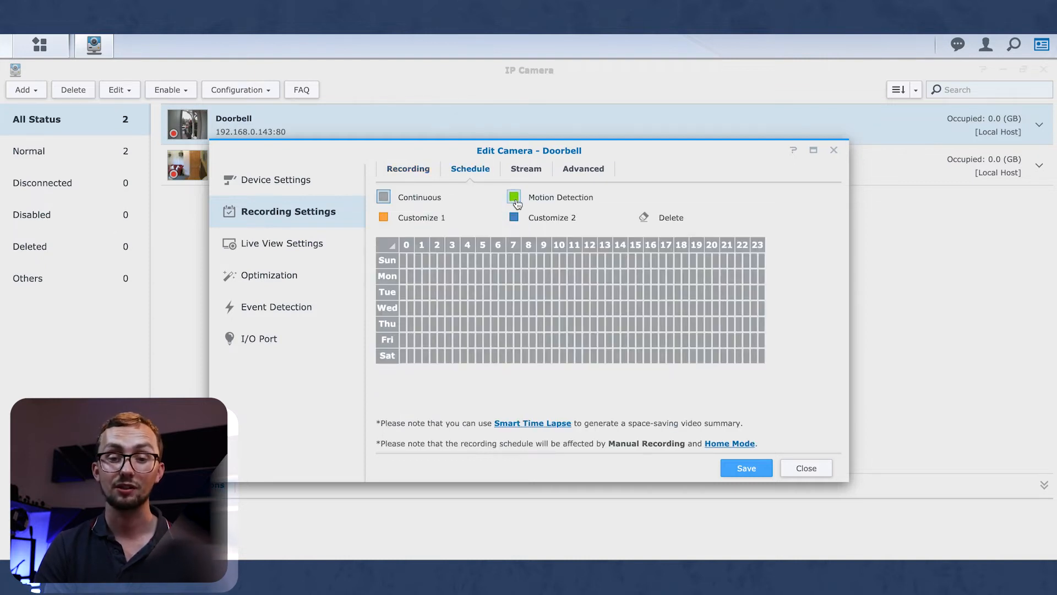
left_click_drag(401, 263, 762, 361)
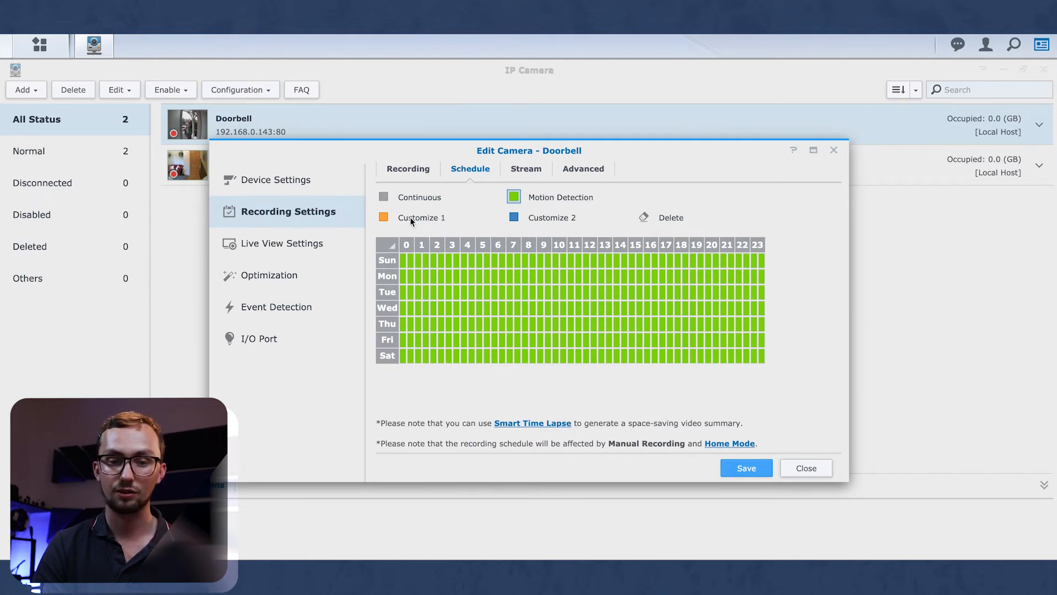
Pick Customize 1 and review its detection type and digital input dropdowns.
left_click(383, 218)
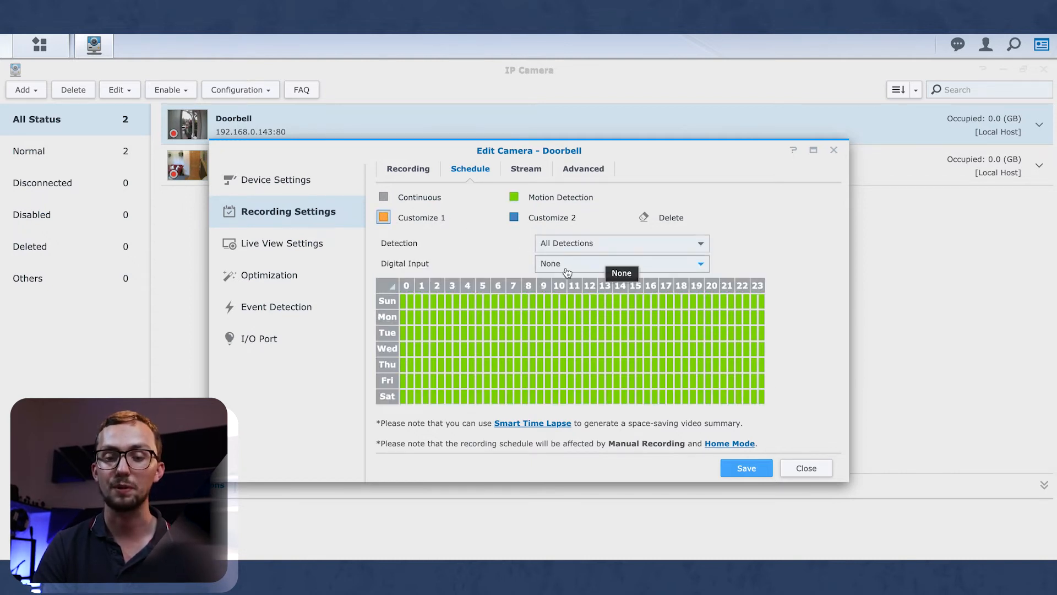
left_click(564, 246)
left_click(565, 245)
left_click(566, 263)
left_click(568, 264)
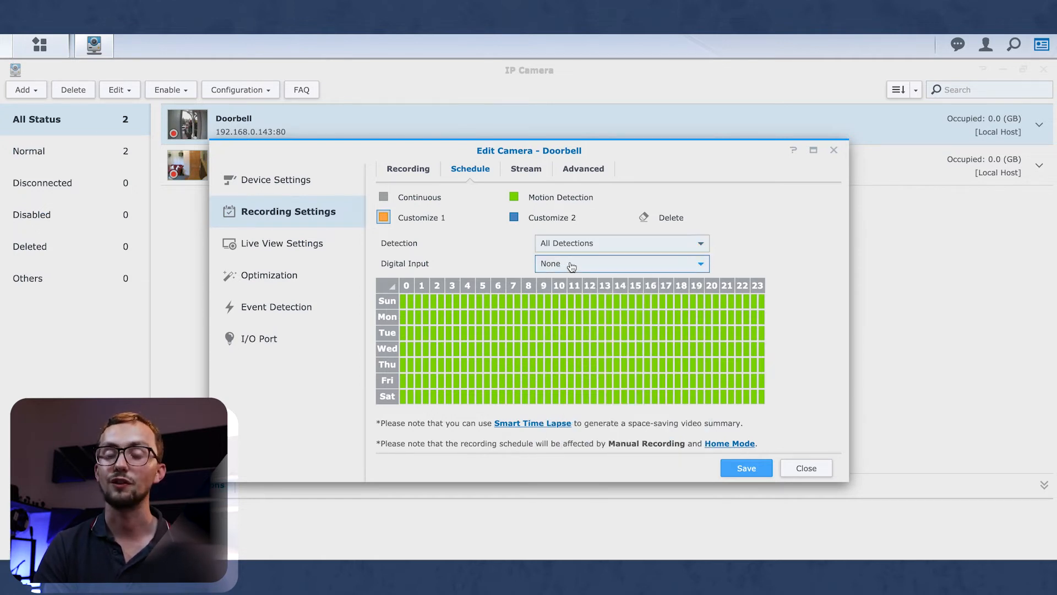
left_click(566, 265)
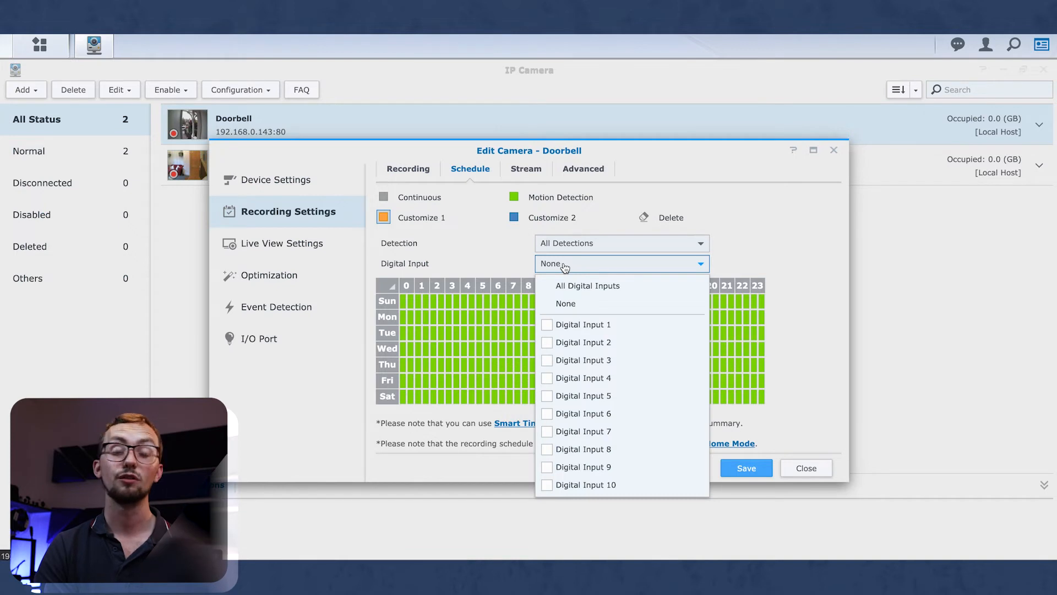
left_click(565, 267)
left_click(564, 267)
left_click(564, 268)
left_click(582, 248)
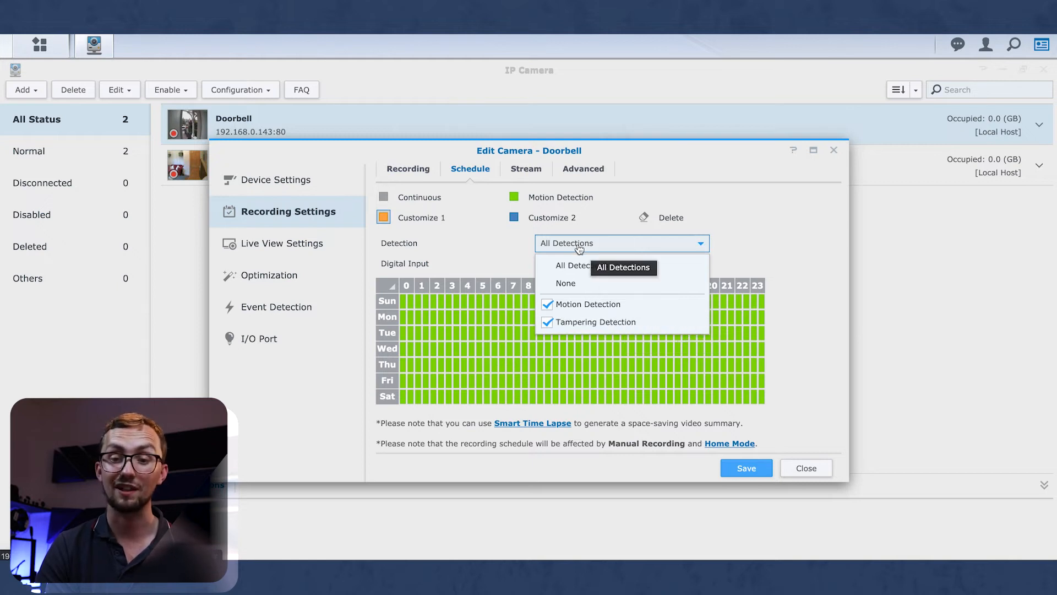
left_click(585, 267)
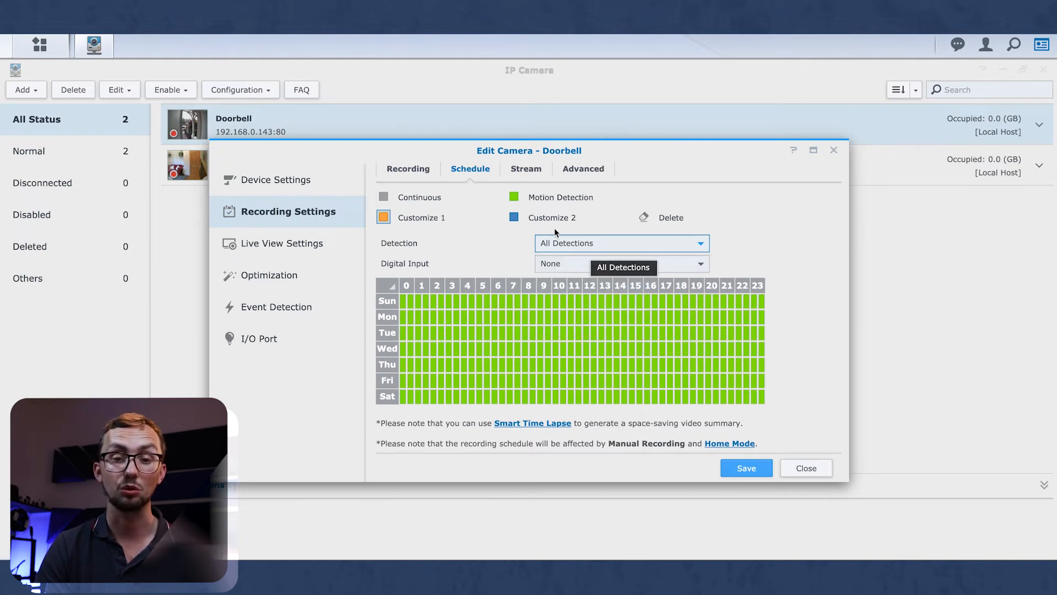
Set motion-detection recording to High quality on the Stream tab and save.
left_click(527, 171)
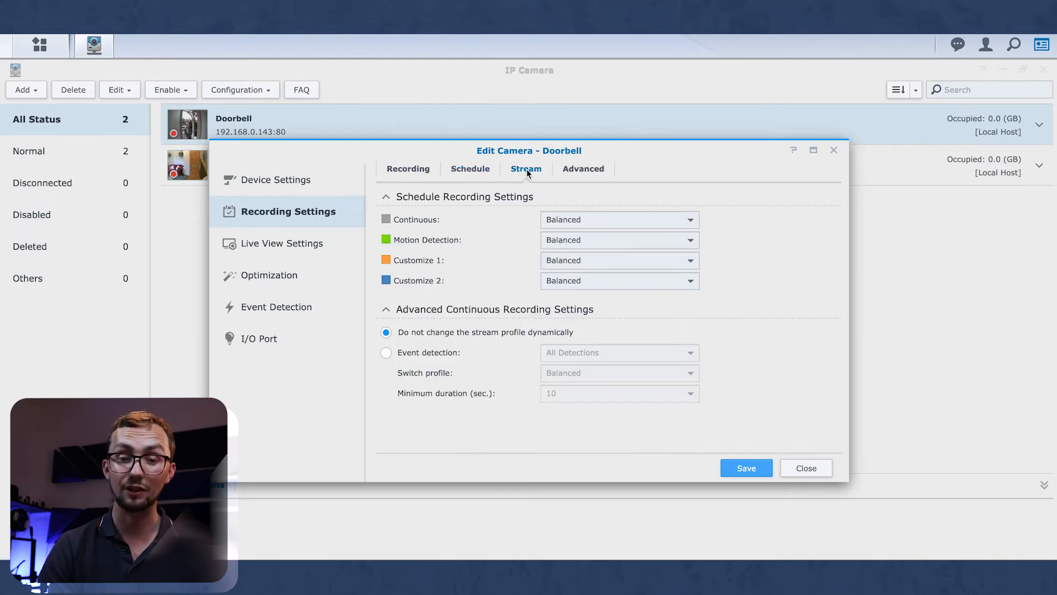
left_click(547, 239)
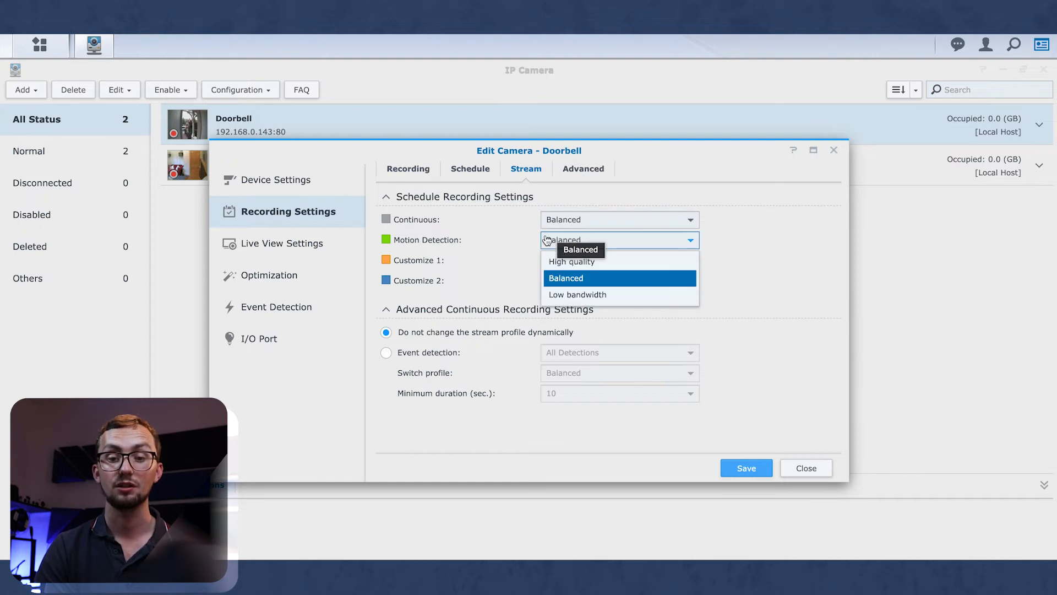
left_click(569, 262)
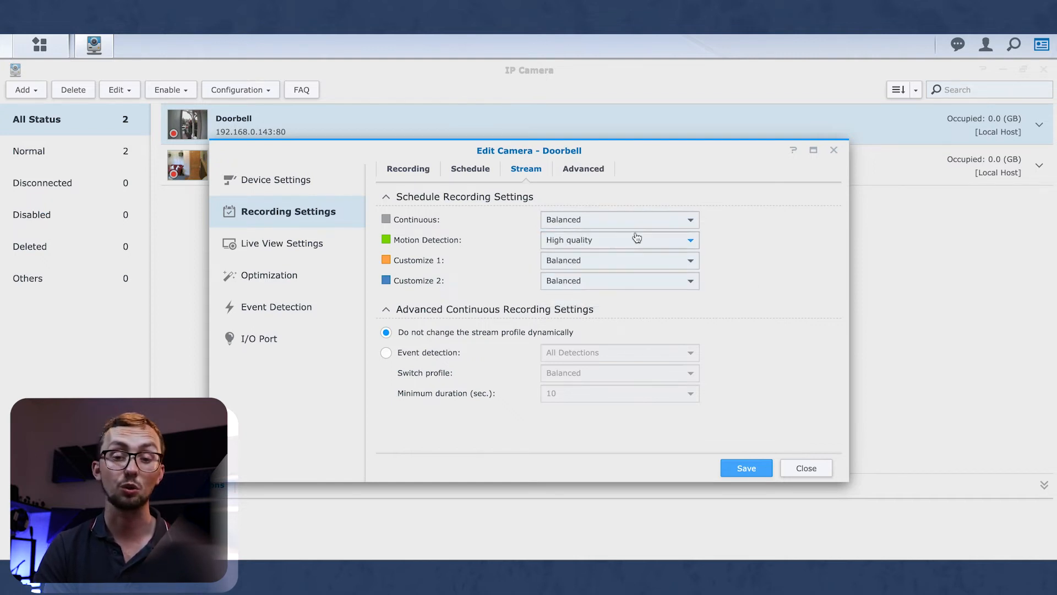
left_click(564, 168)
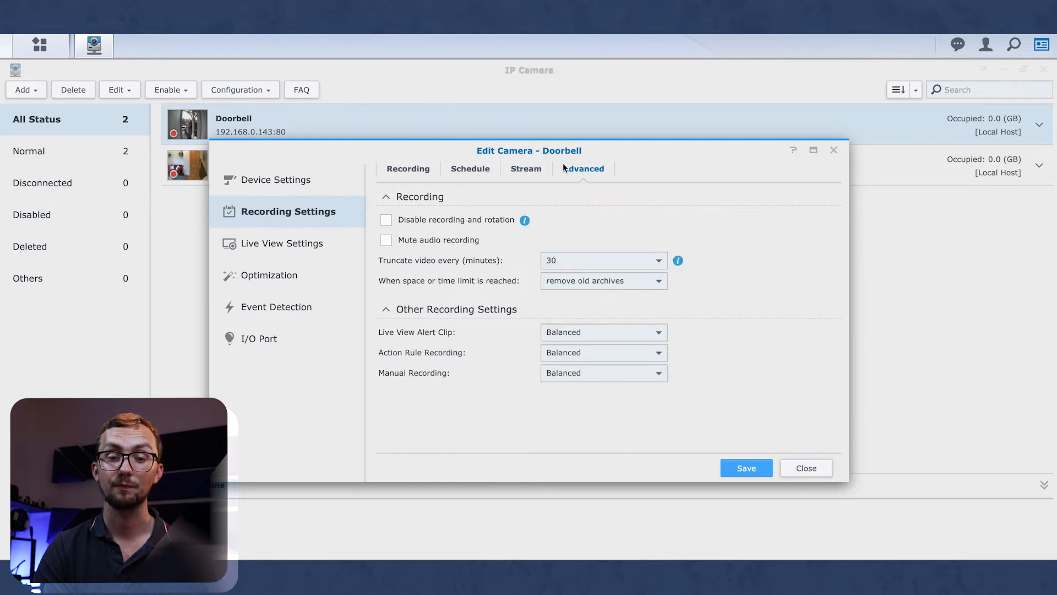
left_click(740, 470)
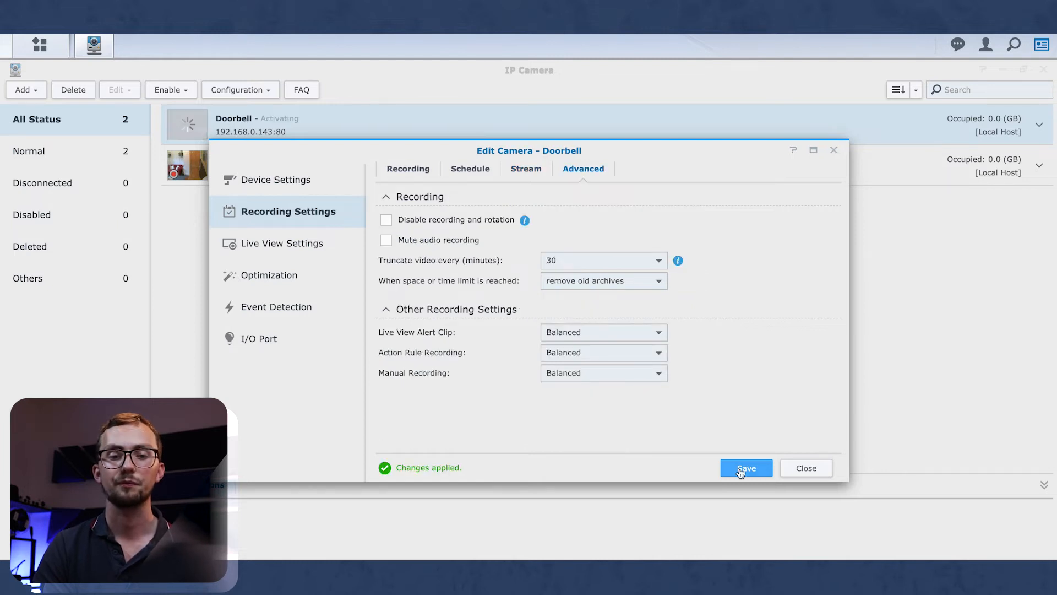
Review Doorbell's Live View, Optimization, and Event Detection settings.
left_click(298, 243)
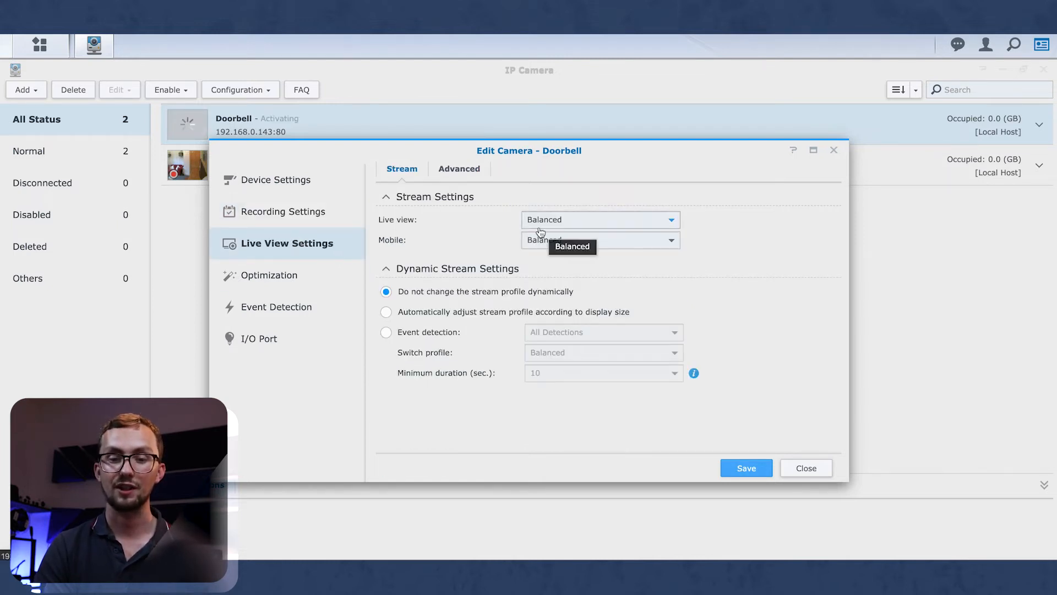
left_click(458, 169)
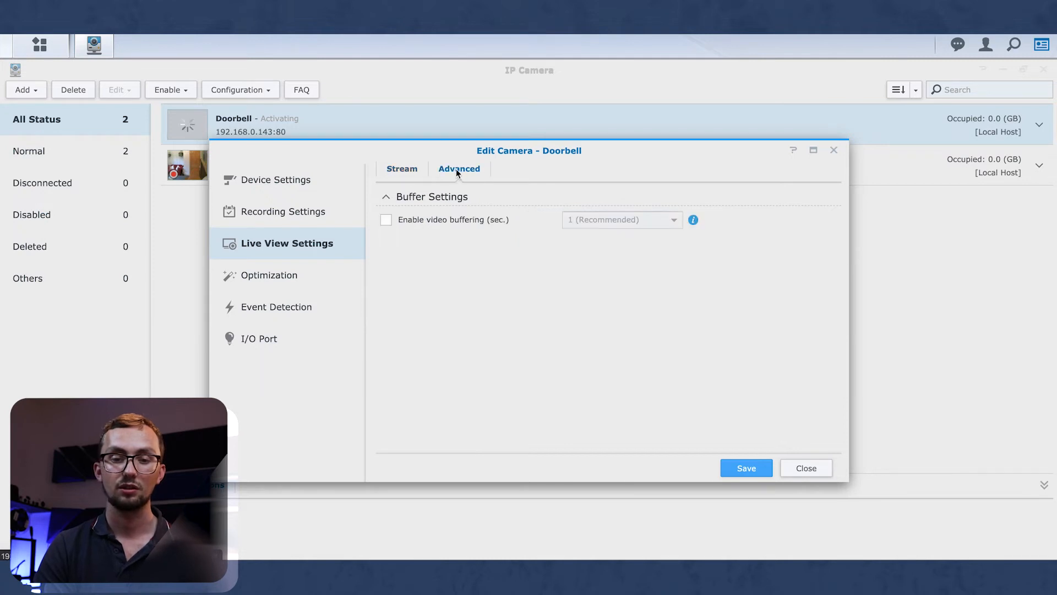
left_click(274, 282)
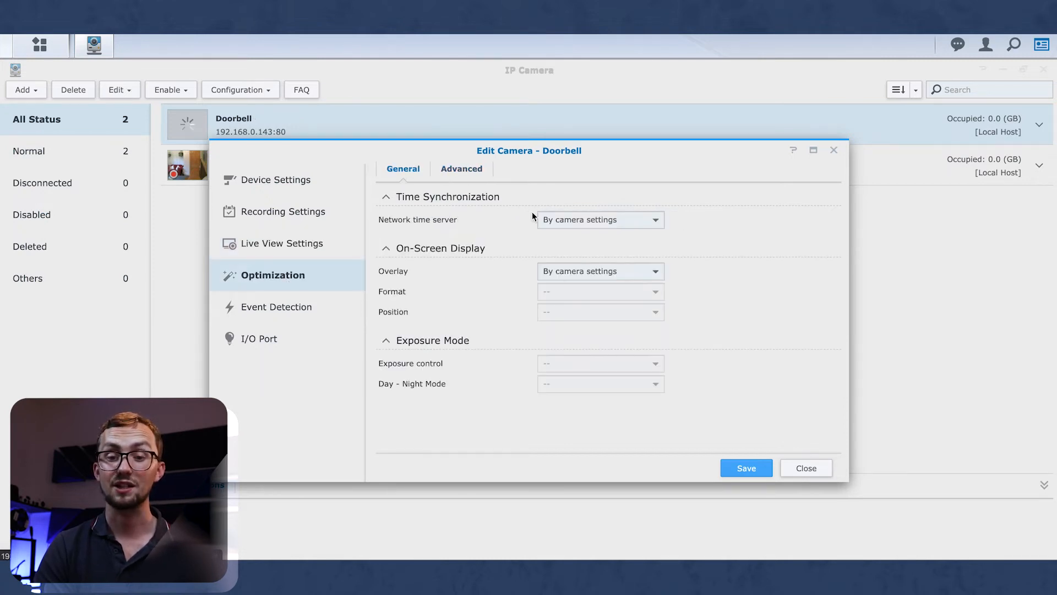
left_click(466, 171)
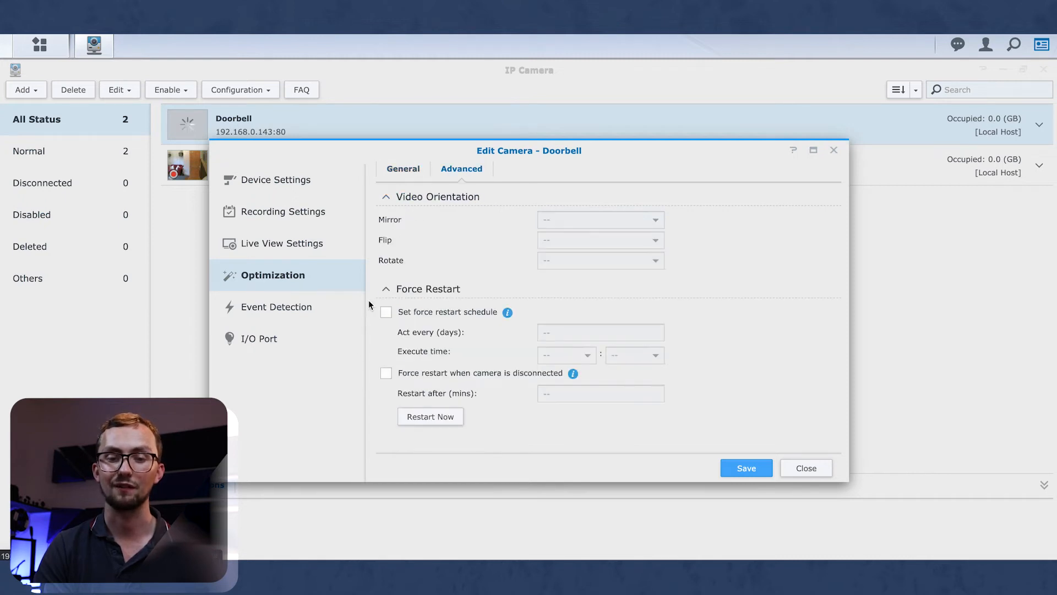
left_click(318, 322)
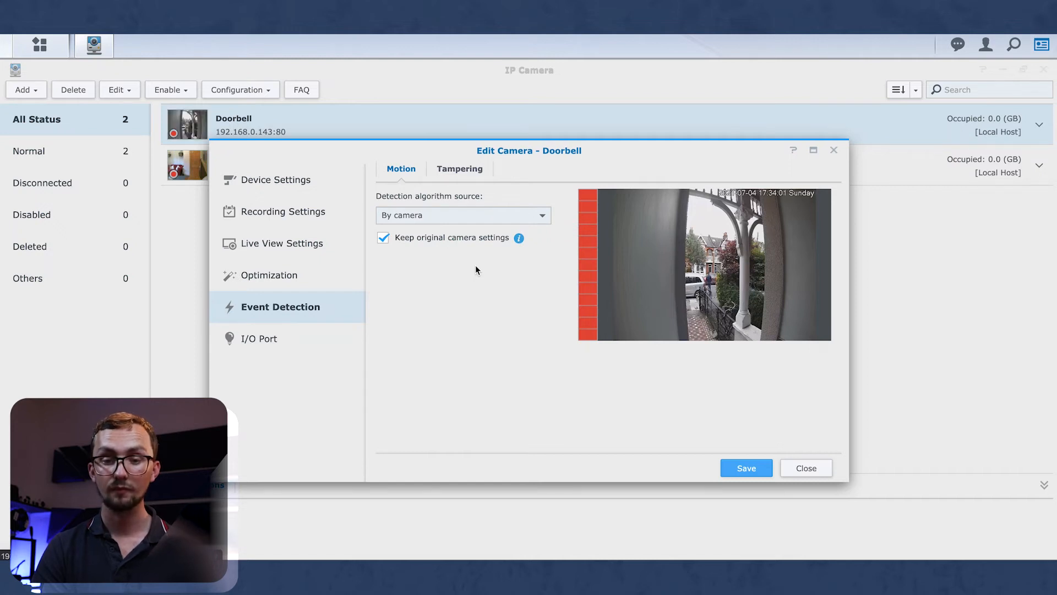
Switch Doorbell's motion detection algorithm to By Surveillance Station.
left_click(460, 216)
left_click(504, 215)
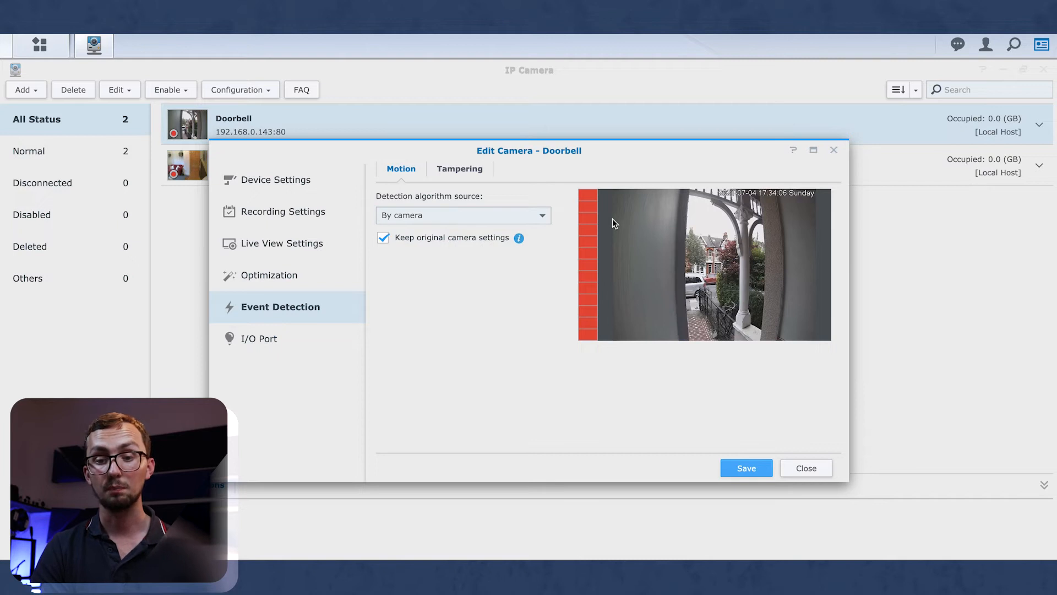
left_click(452, 174)
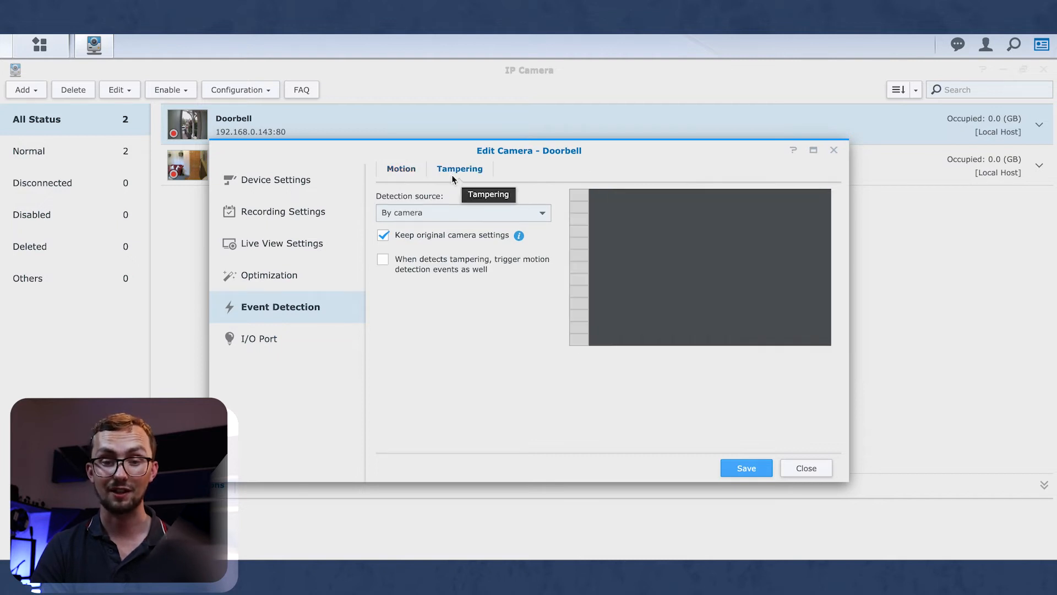
left_click(393, 174)
left_click(447, 217)
left_click(458, 268)
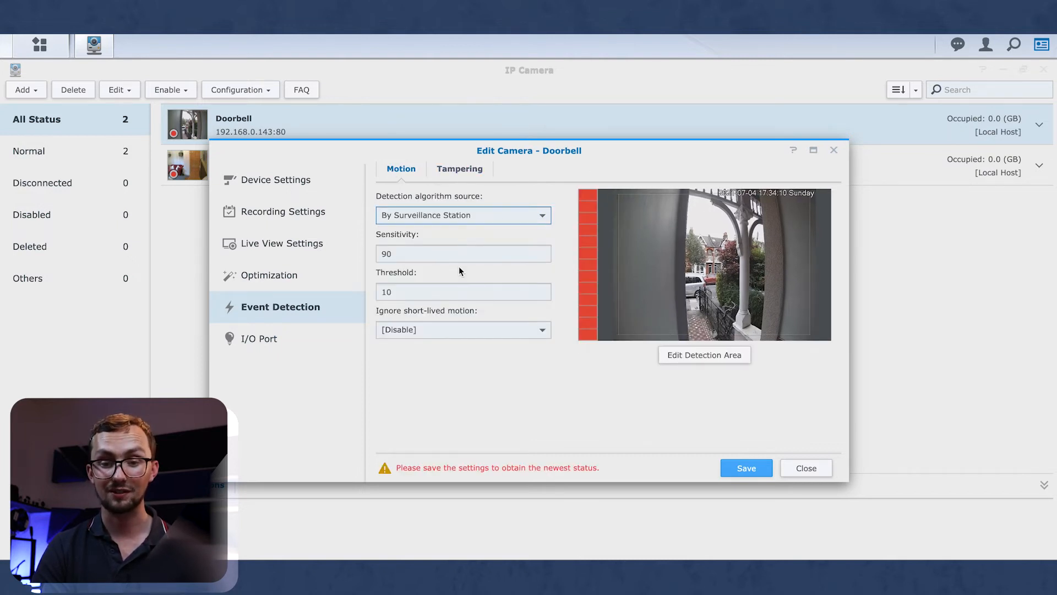
Sketch several detection areas over the porch, then reset to full frame and close the editor.
left_click(703, 355)
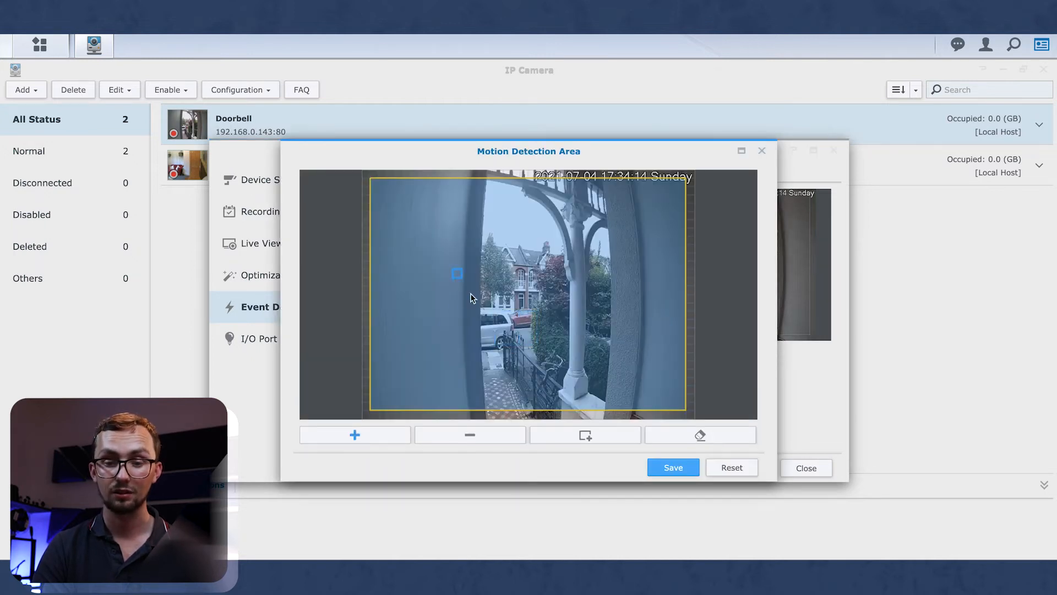
left_click(500, 430)
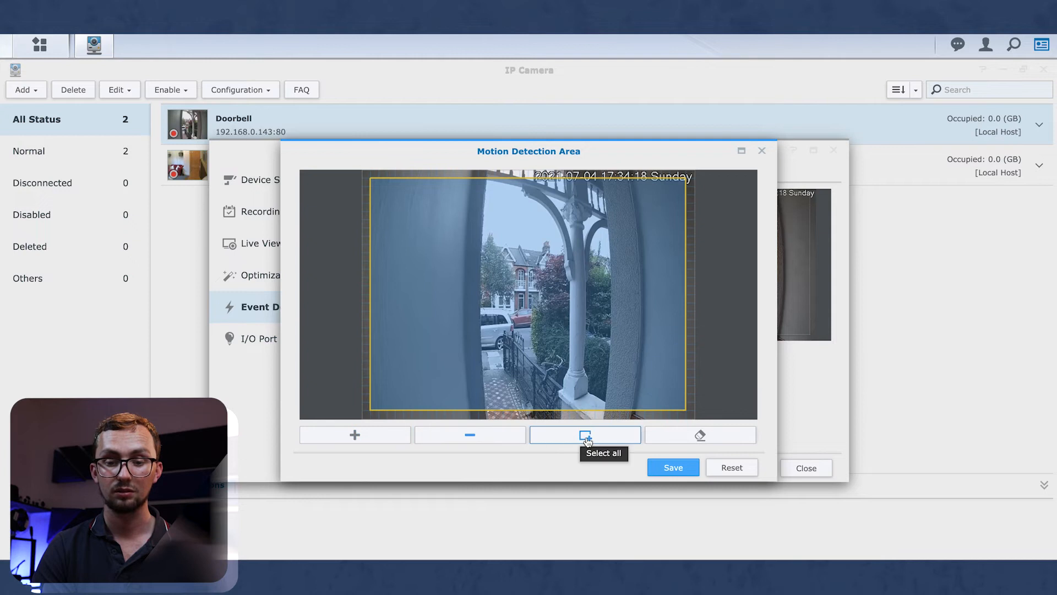
left_click(652, 441)
mouse_move(453, 318)
left_mouse_down()
mouse_move(554, 404)
mouse_move(600, 410)
left_mouse_up()
left_click(378, 444)
left_click_drag(479, 311, 568, 393)
left_click_drag(479, 261, 581, 311)
left_click_drag(535, 177, 660, 276)
left_click_drag(608, 381, 603, 386)
left_click_drag(644, 327, 595, 318)
left_click_drag(399, 348, 436, 401)
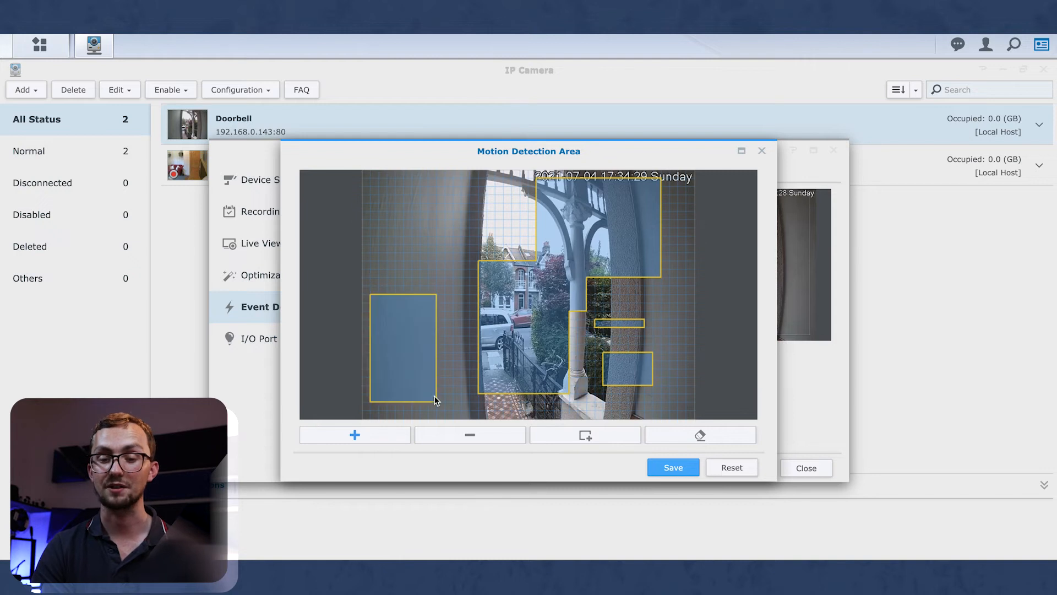
left_click(725, 471)
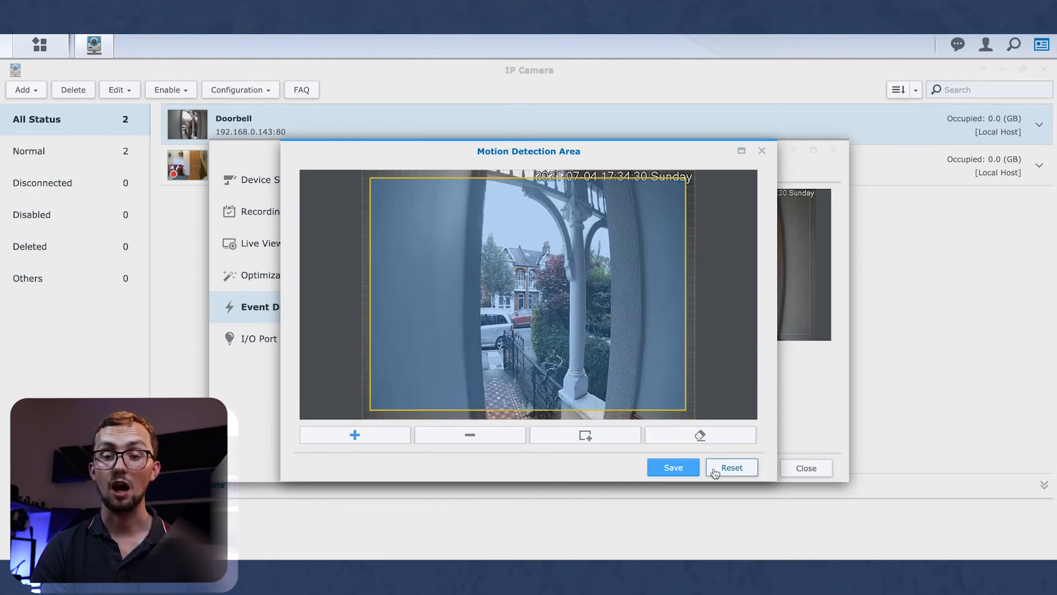
left_click(762, 154)
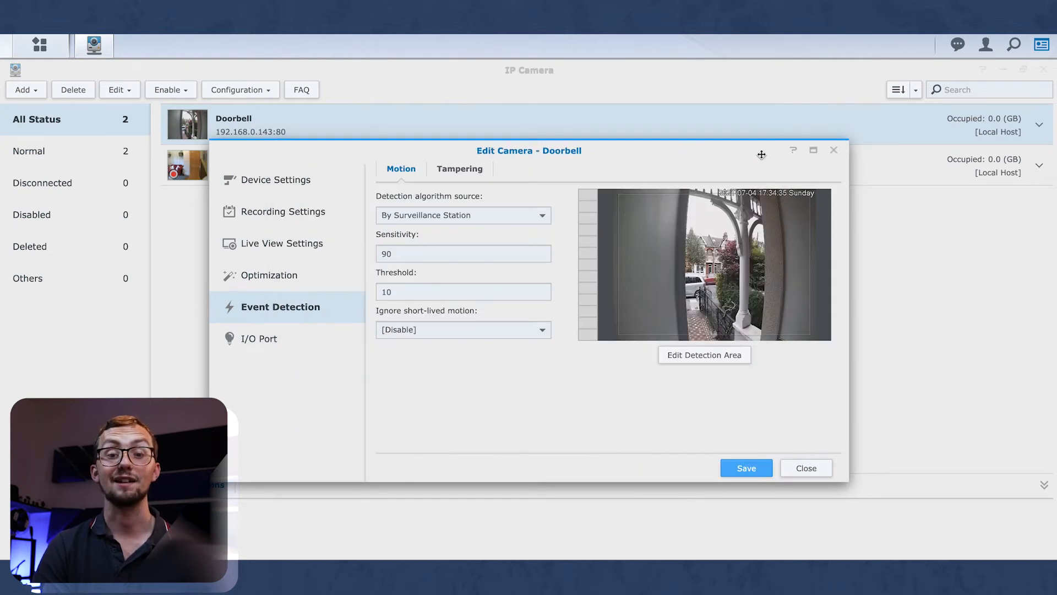
Review the motion sensitivity, threshold and short-lived motion options, leaving short-lived motion disabled.
left_click(453, 256)
left_click(440, 290)
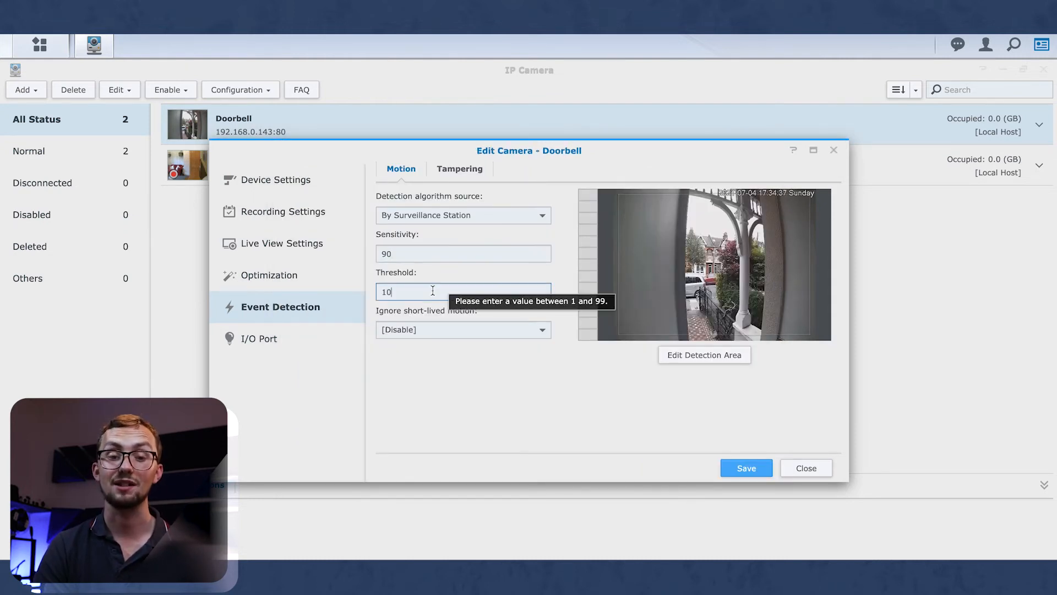
left_click(446, 330)
left_click(572, 368)
left_click(527, 337)
scroll(502, 402, "down", 2)
scroll(503, 403, "up", 2)
left_click(615, 421)
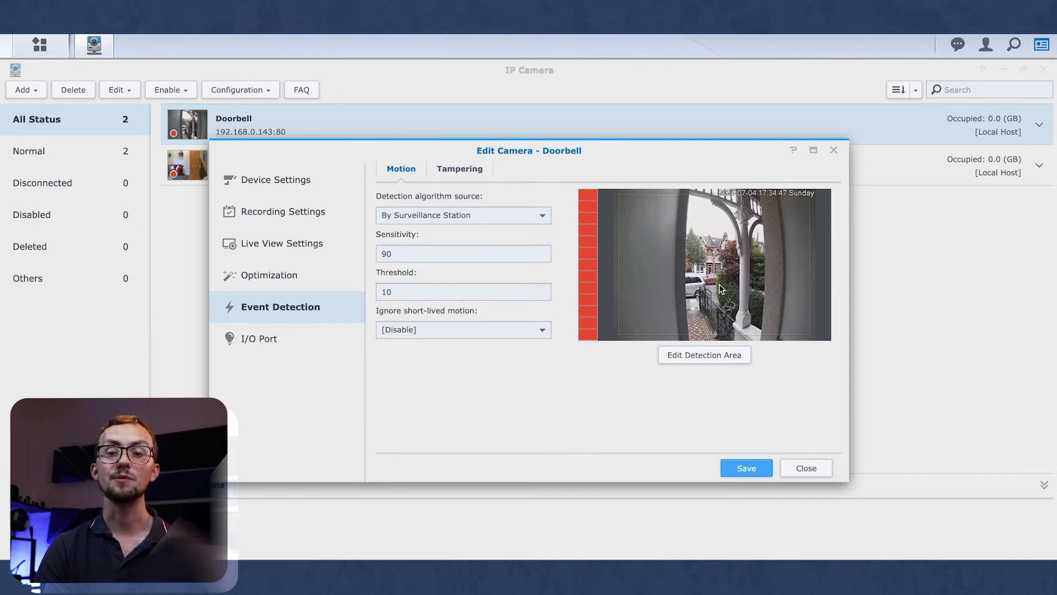
Set the detection algorithm source to By camera, keep the original camera settings, and save.
left_click(508, 216)
left_click(471, 253)
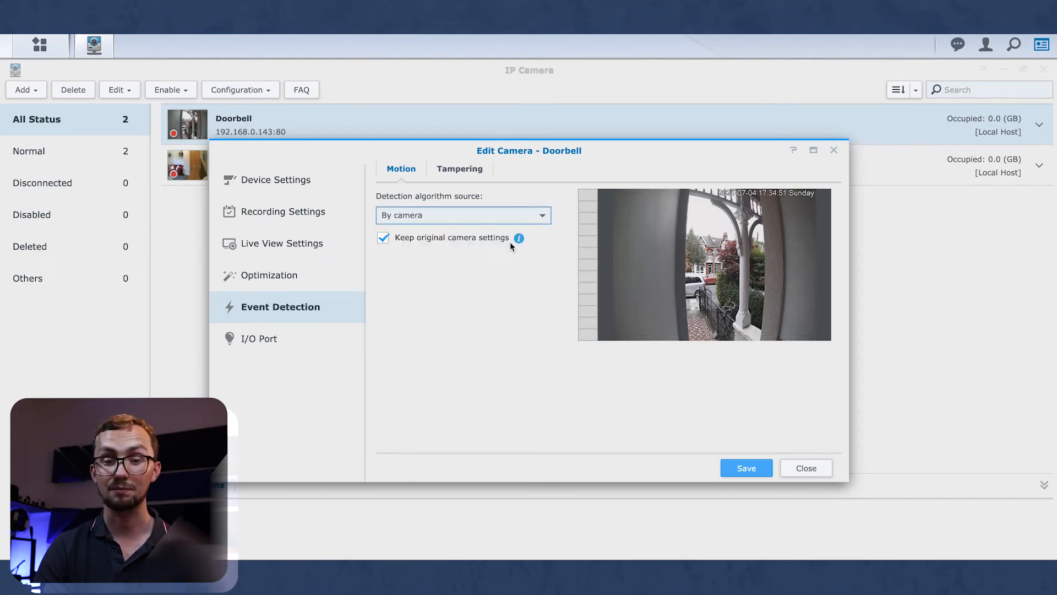
left_click(510, 242)
left_click(495, 240)
left_click(495, 240)
left_click(495, 240)
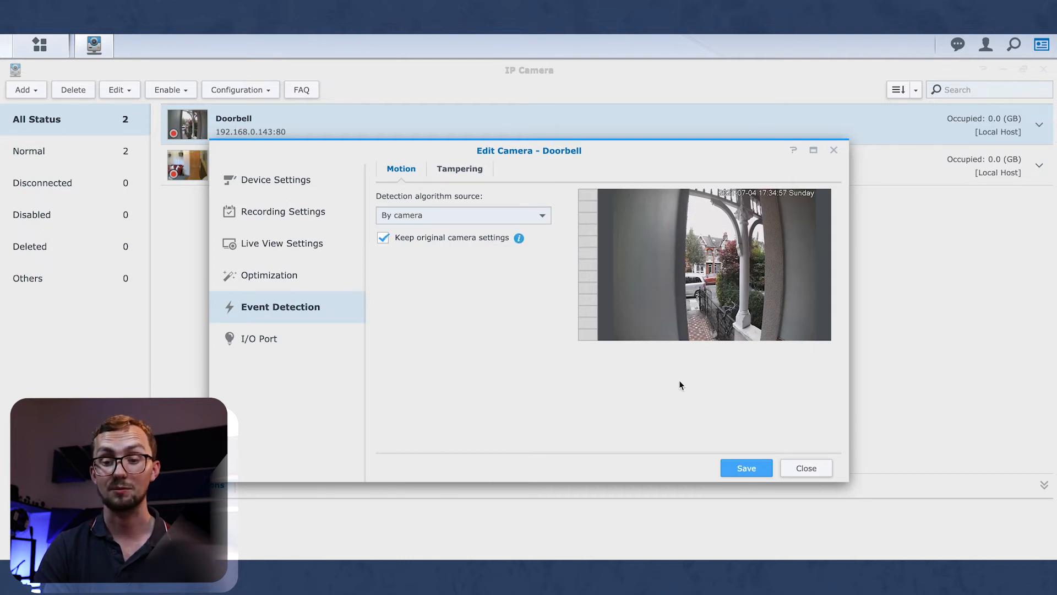
left_click(747, 467)
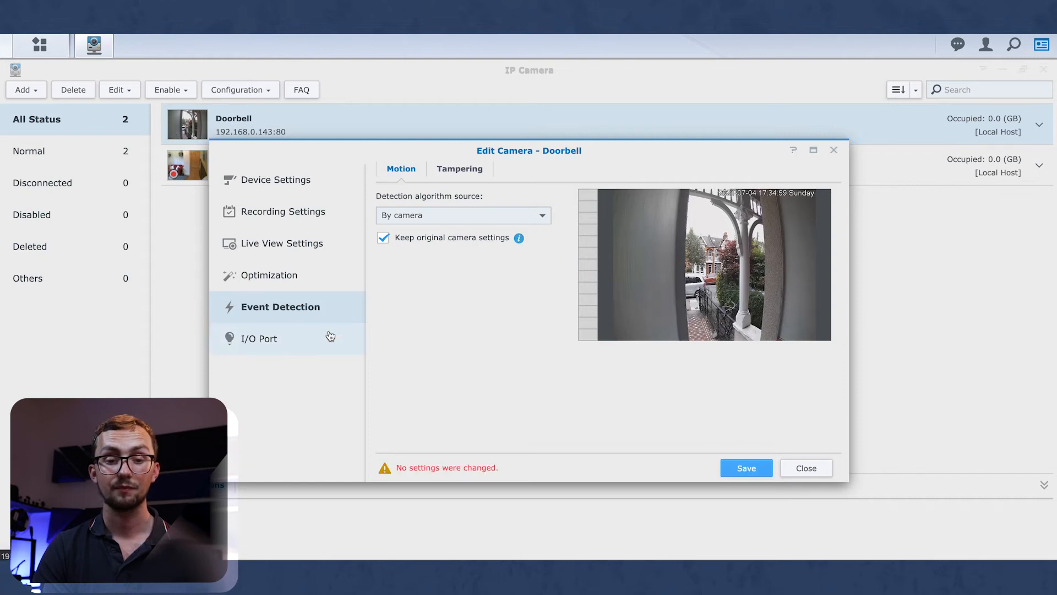
left_click(330, 336)
Review the Doorbell's Digital Input and Digital Output ports, then its live view and recording settings.
scroll(552, 331, "down", 15)
scroll(523, 333, "up", 15)
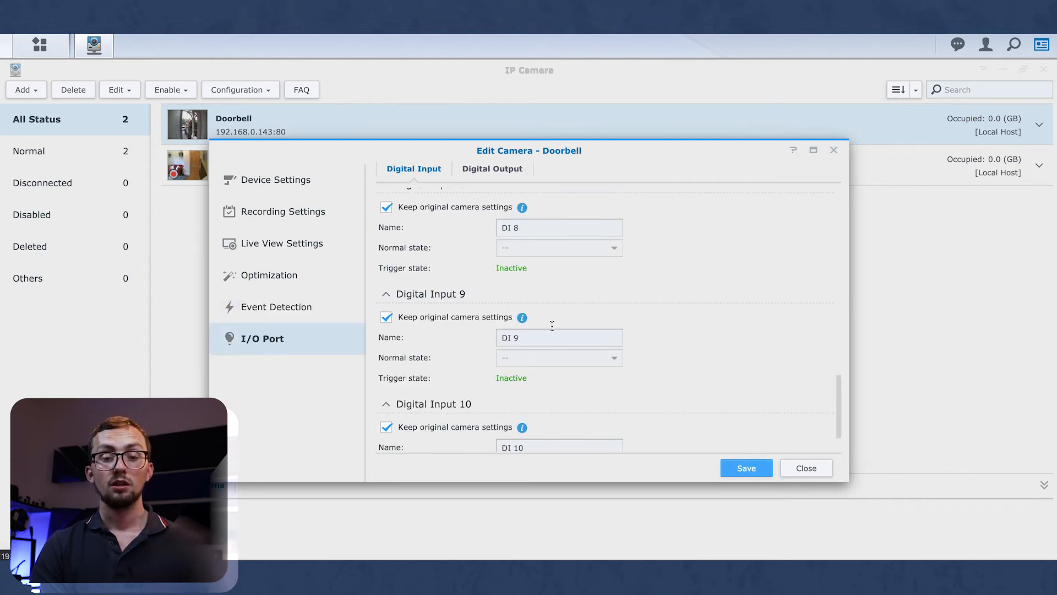
scroll(484, 341, "down", 15)
scroll(473, 341, "up", 15)
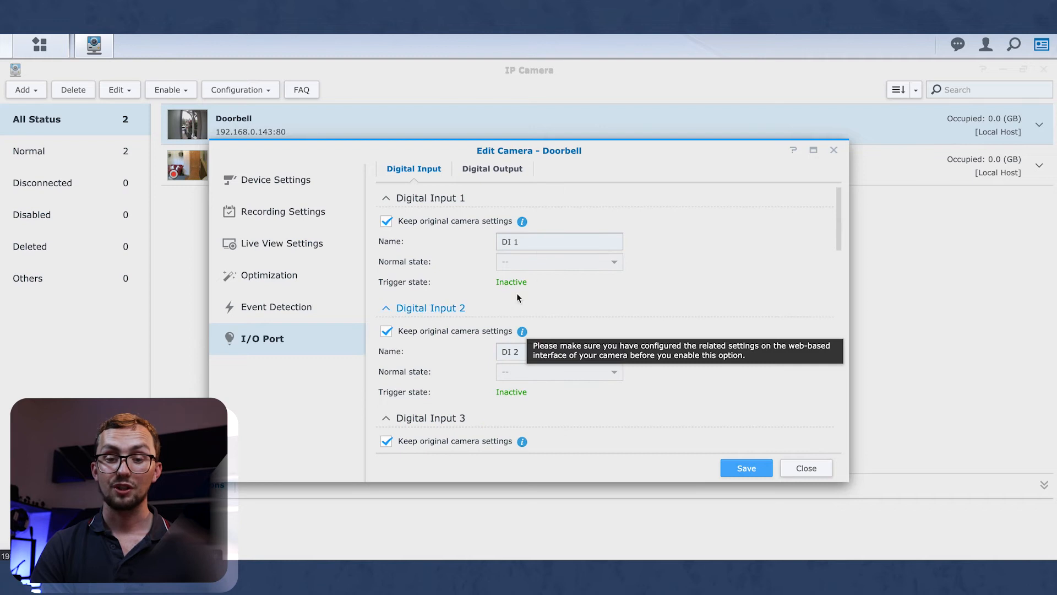
left_click(487, 168)
left_click(421, 170)
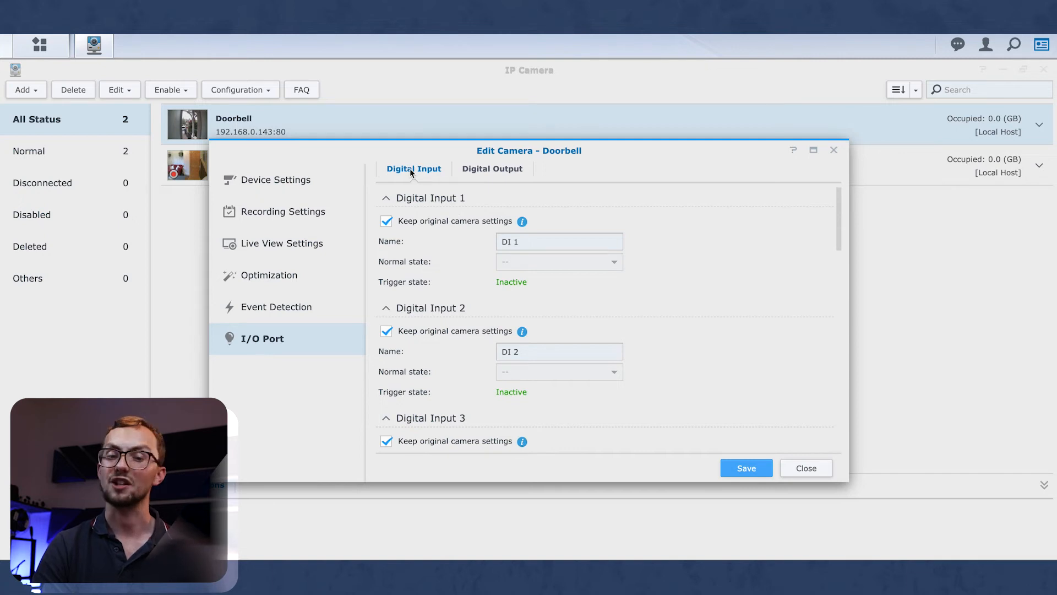
left_click(311, 253)
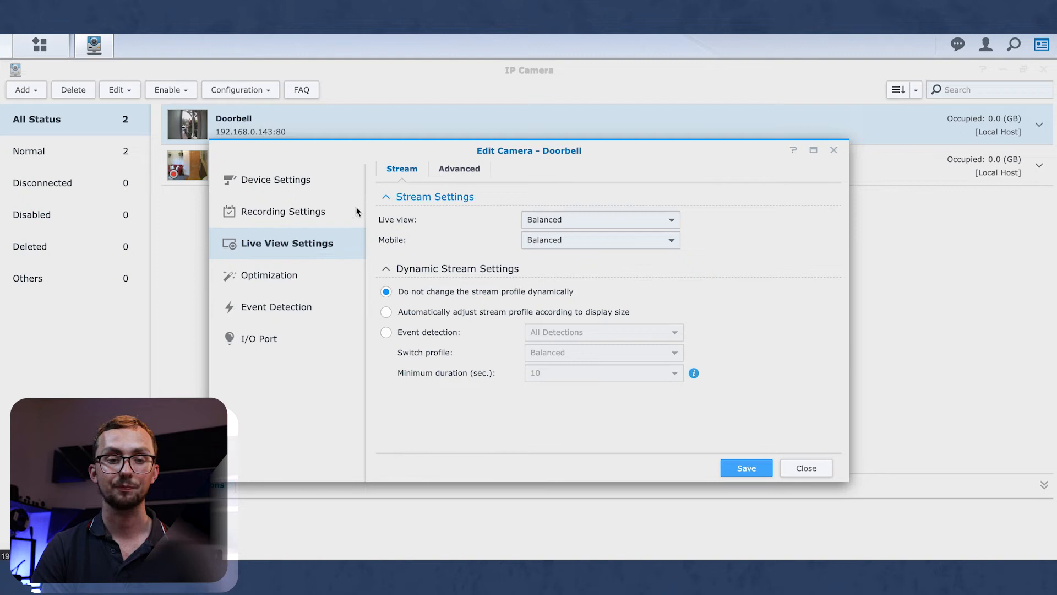
left_click(336, 217)
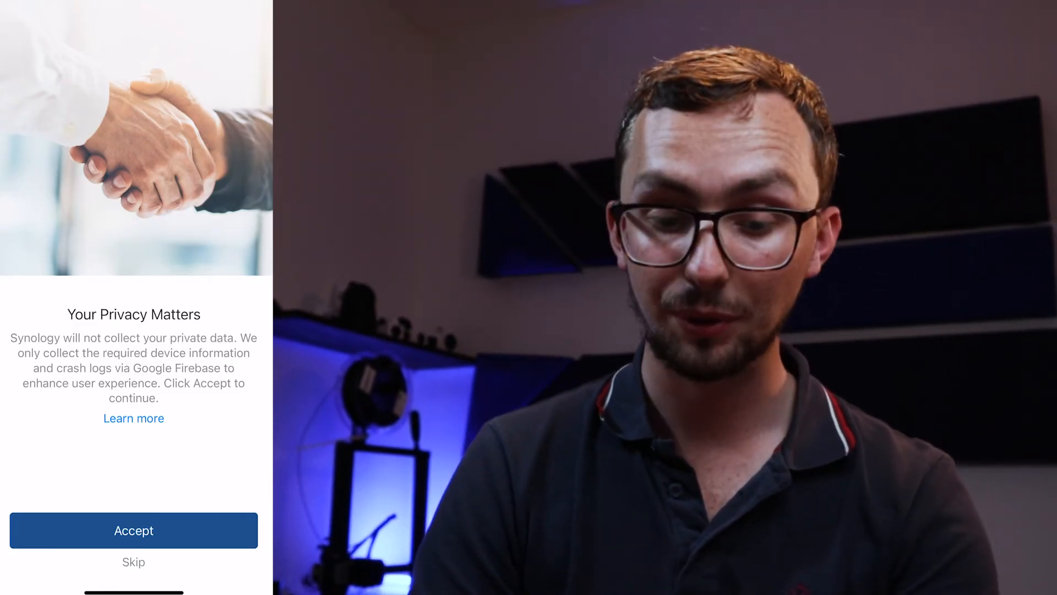
Accept the privacy notice, pick the DiskStation found on the LAN, and allow local network access.
left_click(134, 531)
left_click(86, 167)
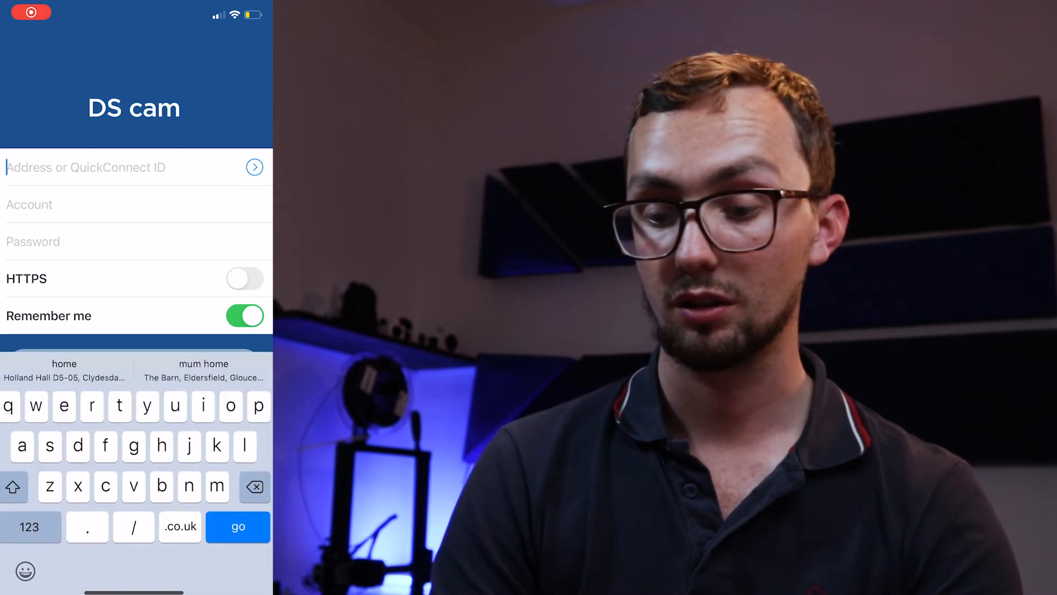
left_click(254, 167)
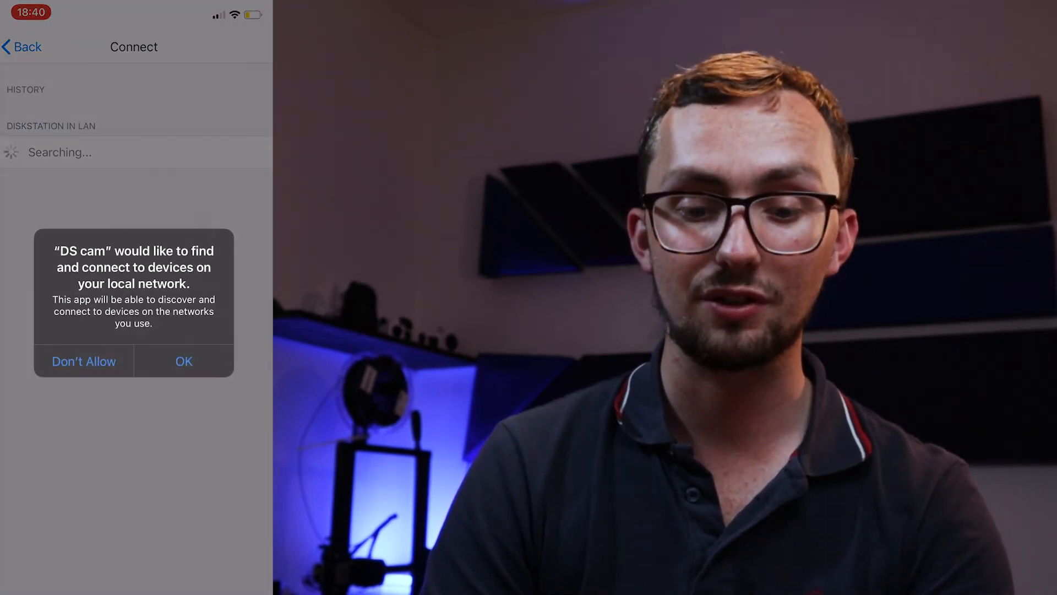
left_click(183, 361)
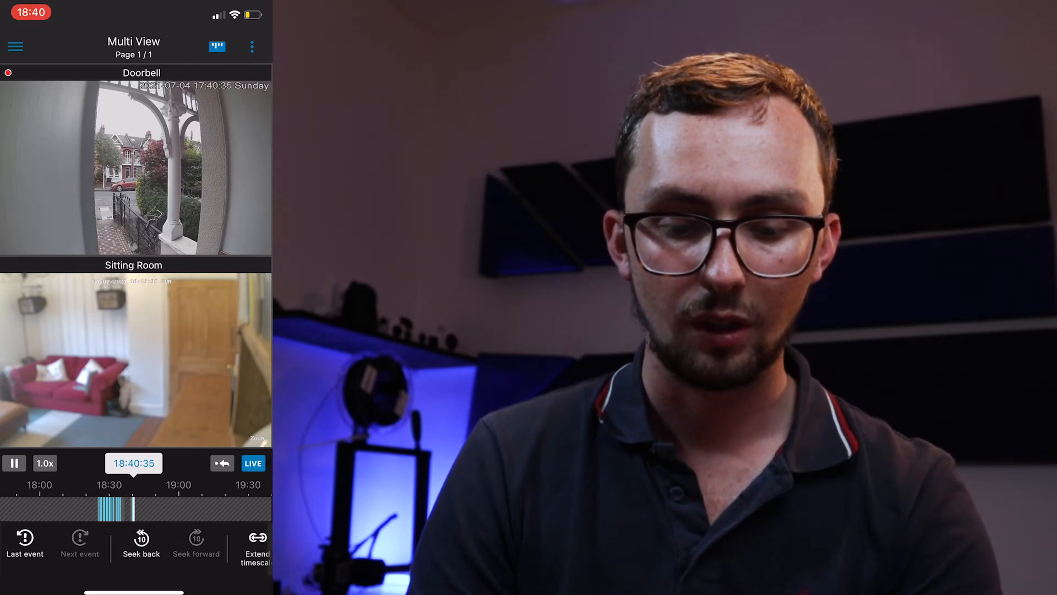
Zoom the playback timeline and scroll it back to about 18:27 for both camera feeds.
scroll(134, 509, "up", 3)
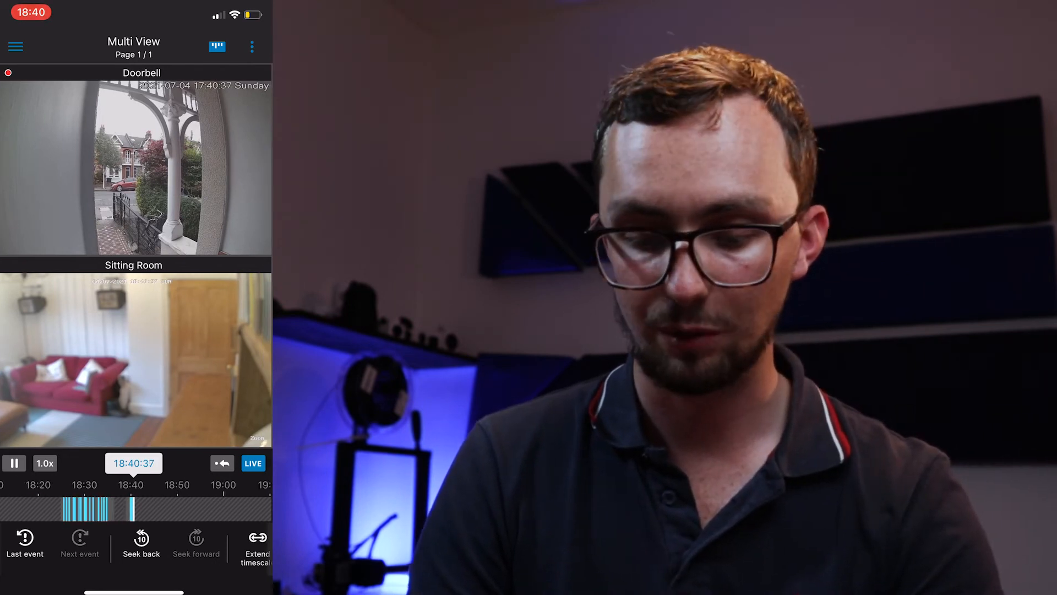
scroll(134, 508, "up", 2)
scroll(134, 509, "left", 5)
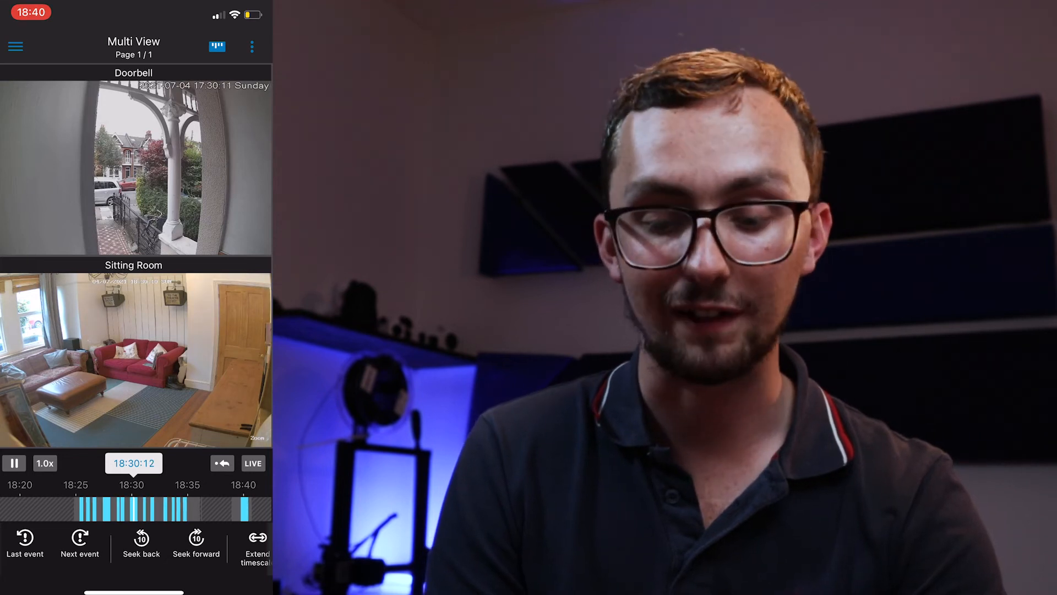
scroll(134, 509, "right", 2)
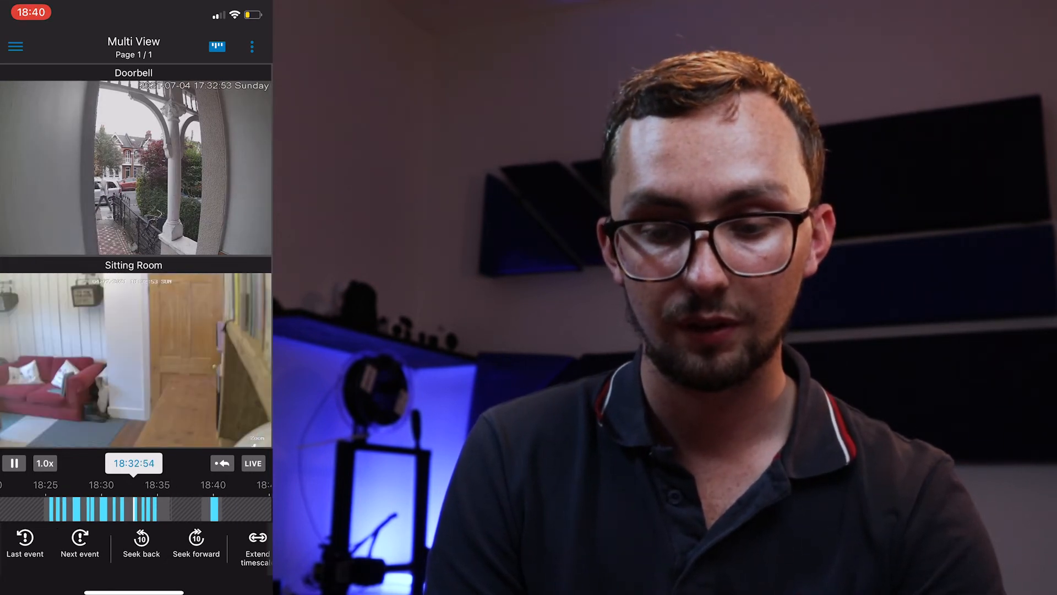
scroll(134, 509, "right", 5)
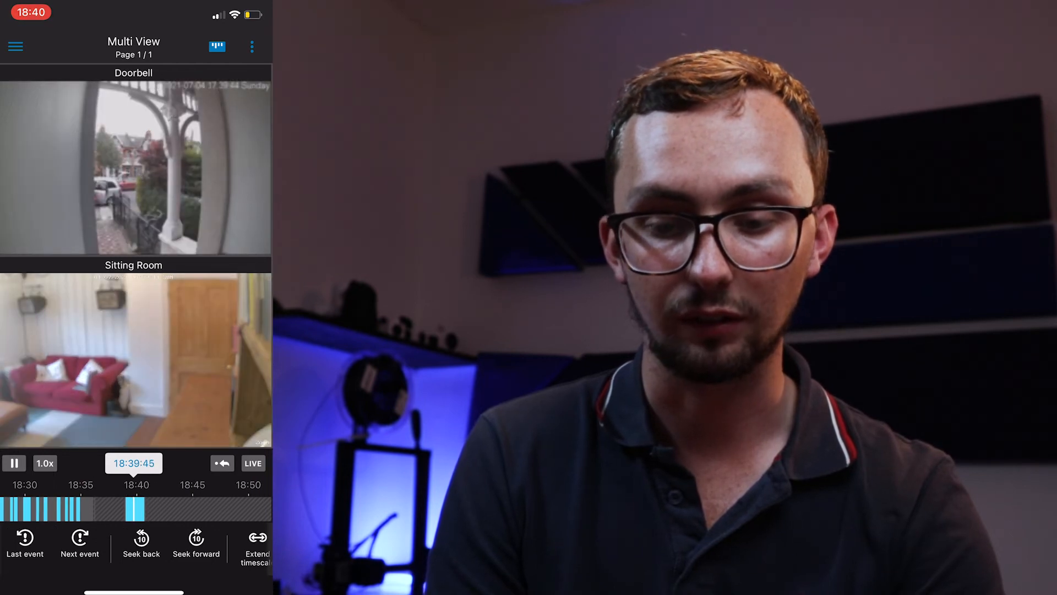
scroll(134, 508, "right", 2)
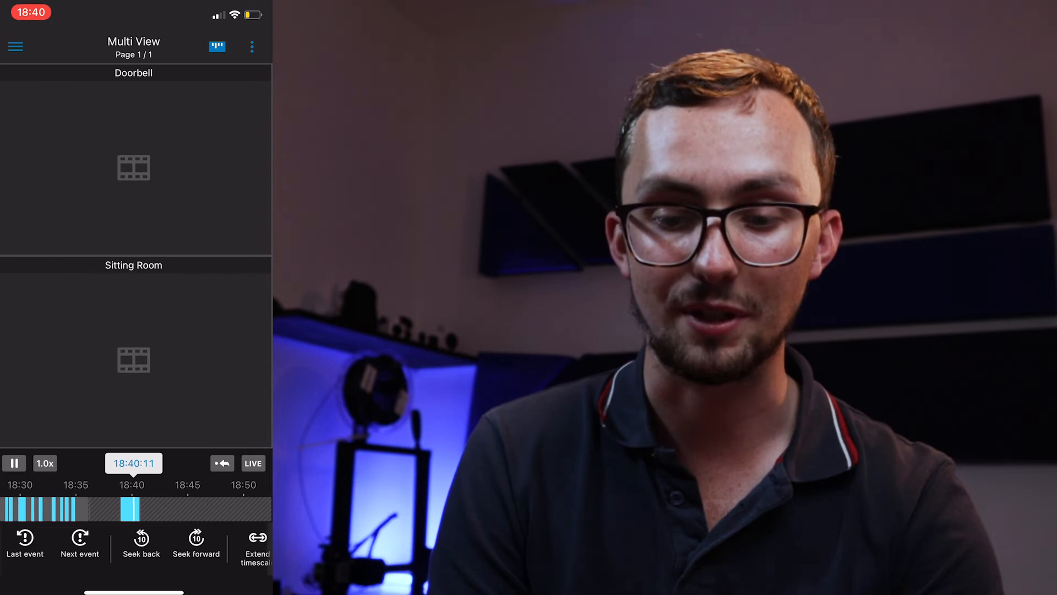
scroll(133, 509, "left", 6)
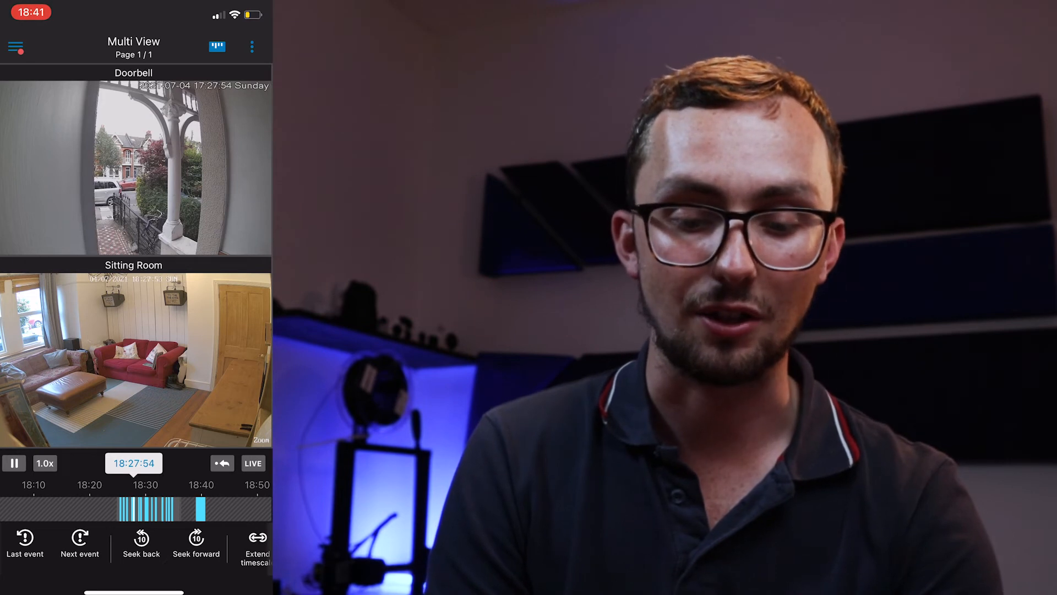
Browse the camera list and view the Doorbell camera's playback and video controls.
left_click(16, 47)
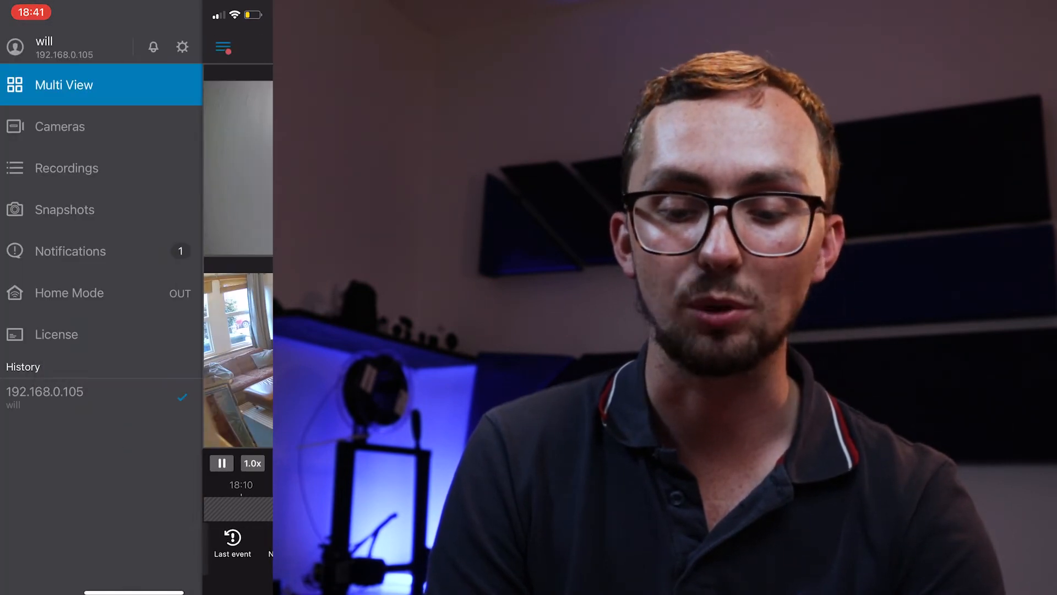
left_click(60, 127)
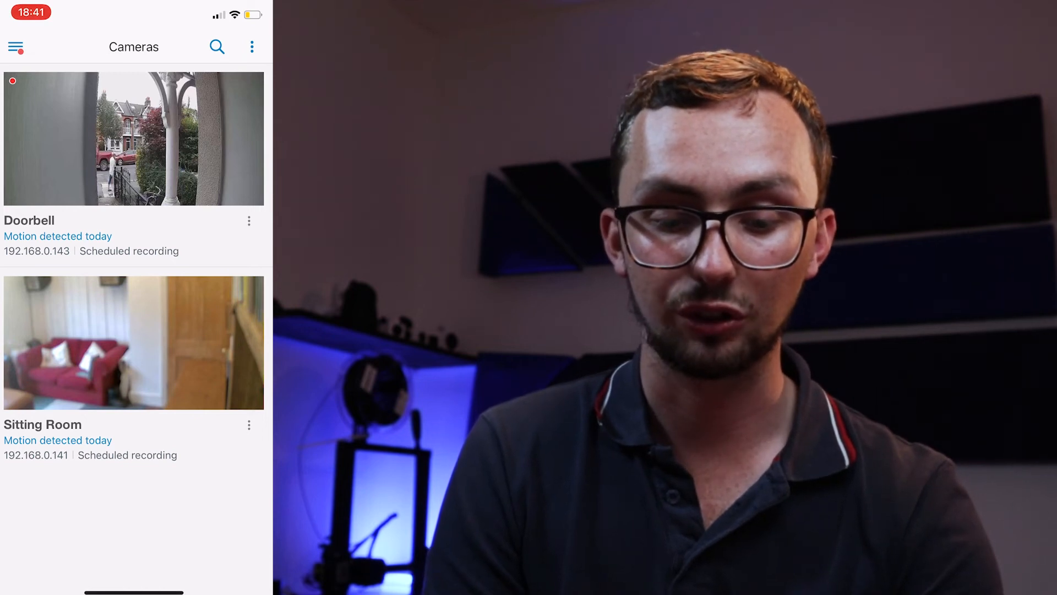
left_click(57, 237)
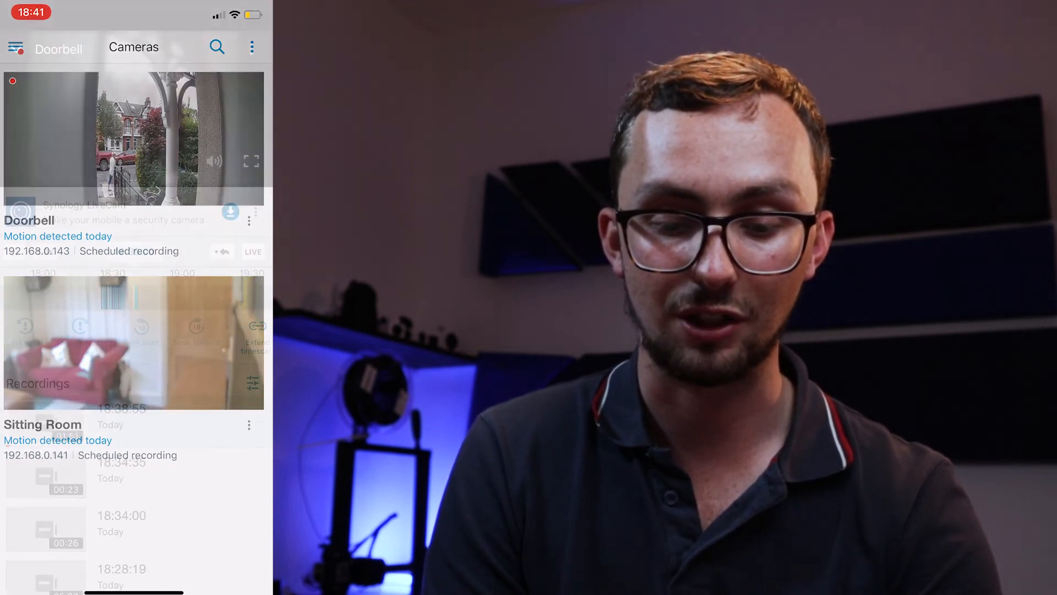
scroll(133, 491, "down", 2)
scroll(136, 495, "up", 3)
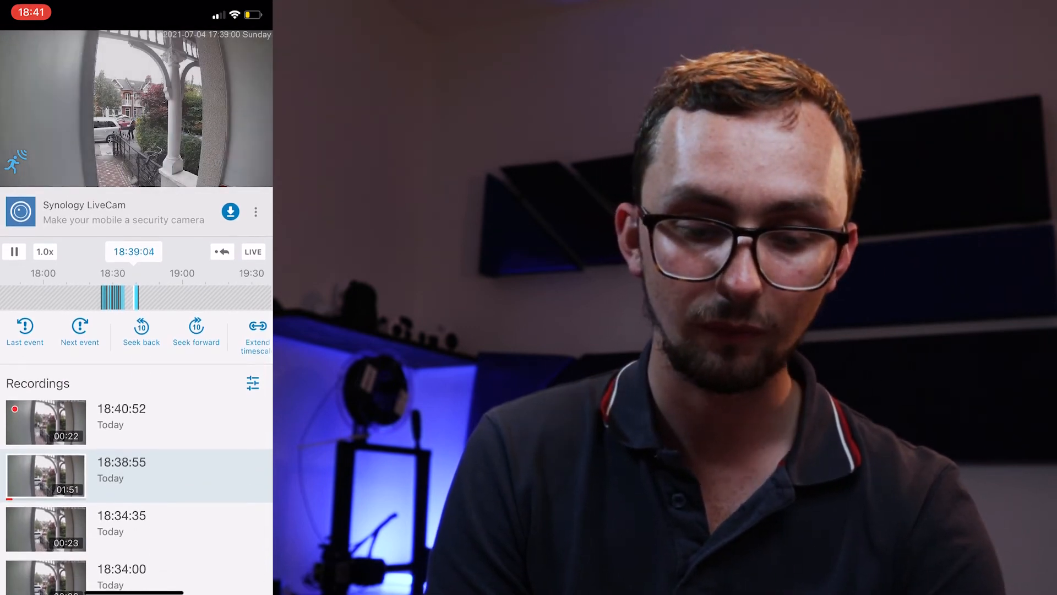
left_click(136, 108)
left_click(17, 49)
Clear the Camera Doorbell motion notification, then go to the Home Mode page.
left_click(15, 46)
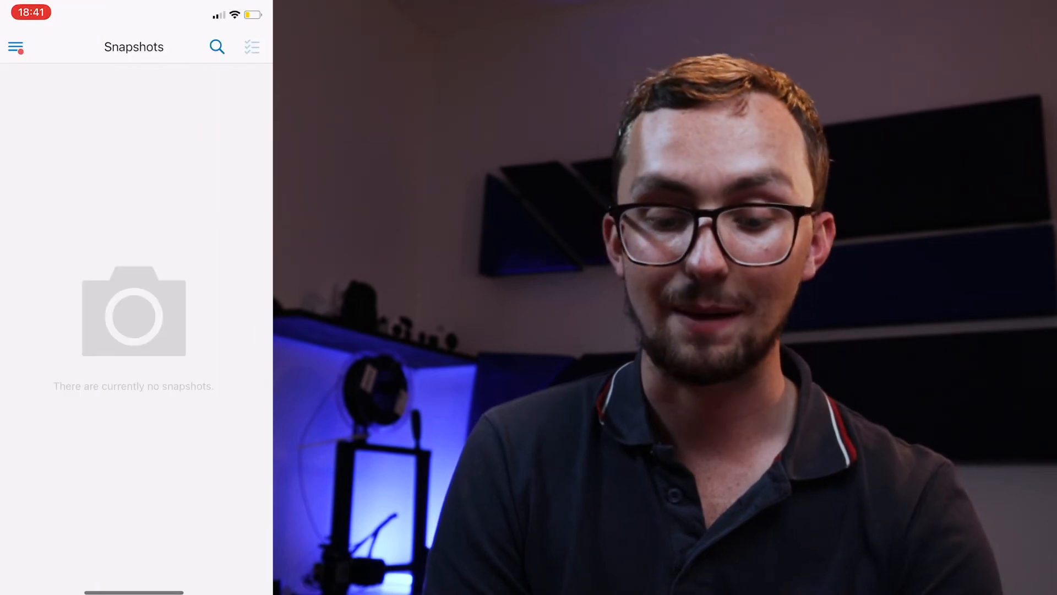
left_click(15, 47)
left_click(70, 252)
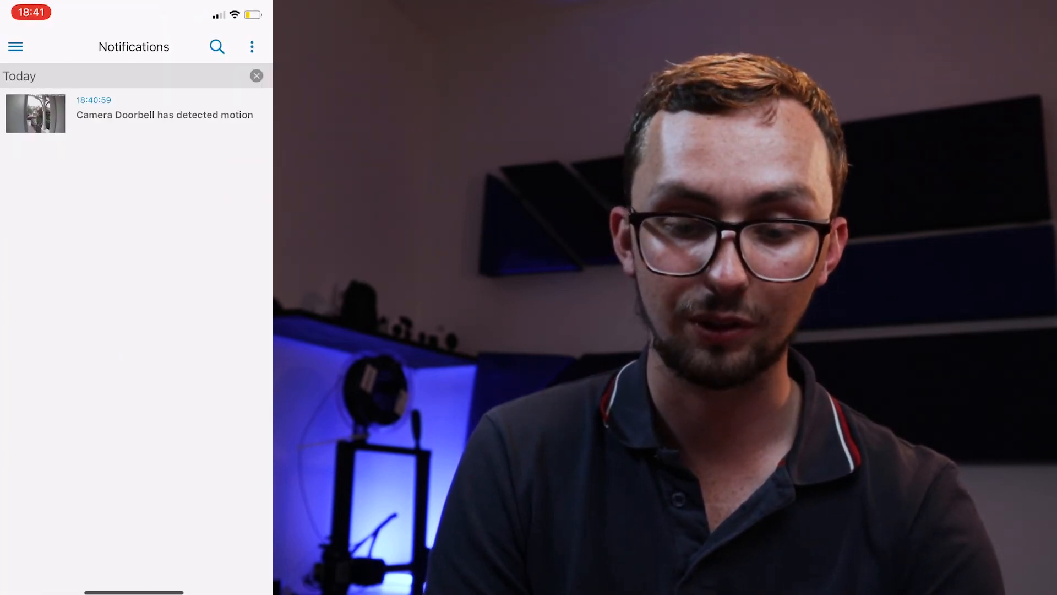
left_click_drag(182, 114, 126, 114)
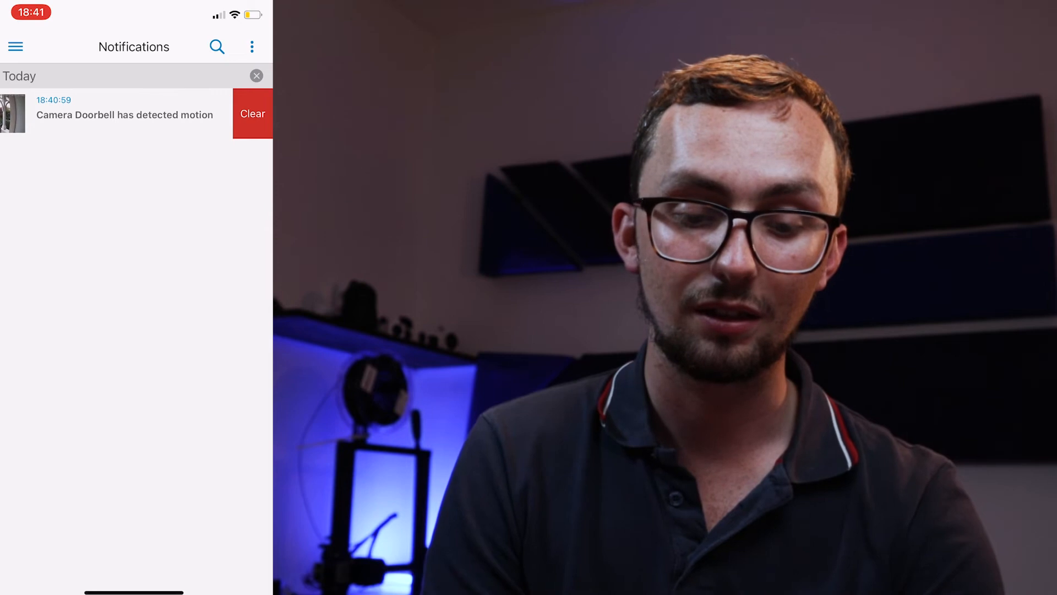
left_click(253, 114)
left_click(16, 47)
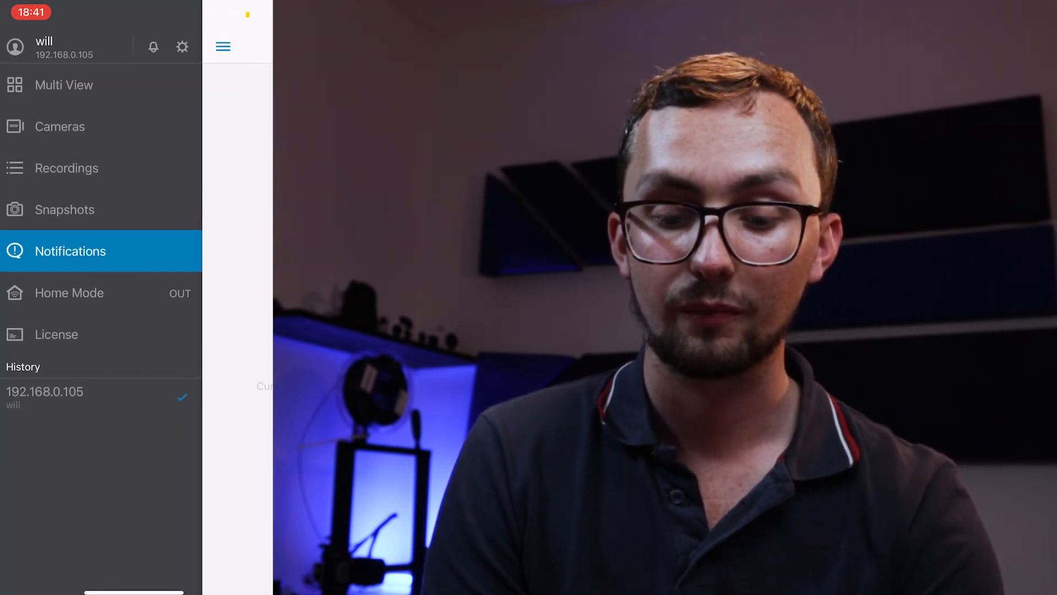
left_click(70, 293)
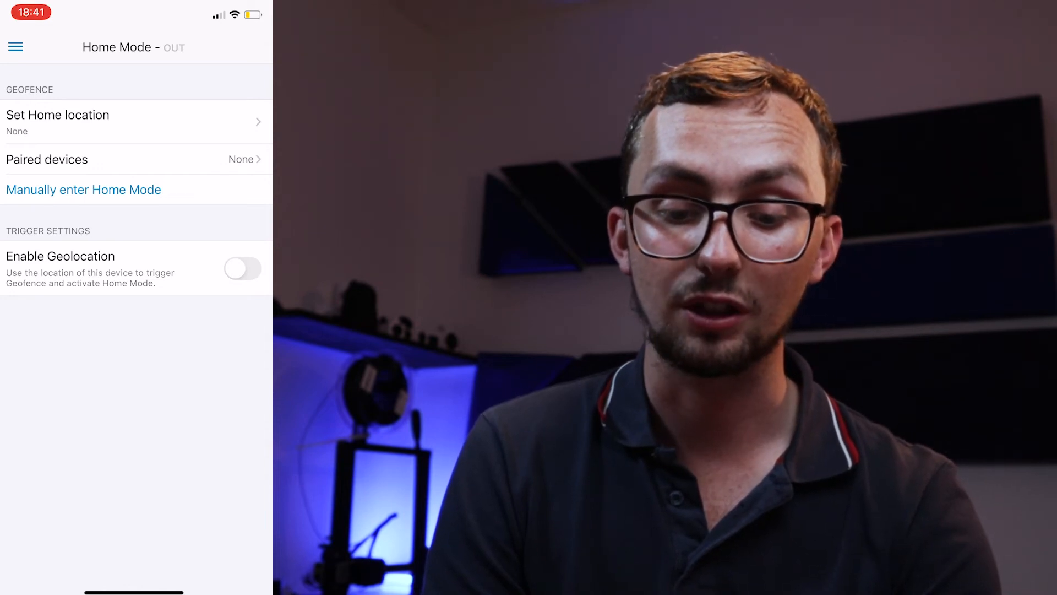
View the home location map in Home Mode, then open the License page.
left_click(58, 121)
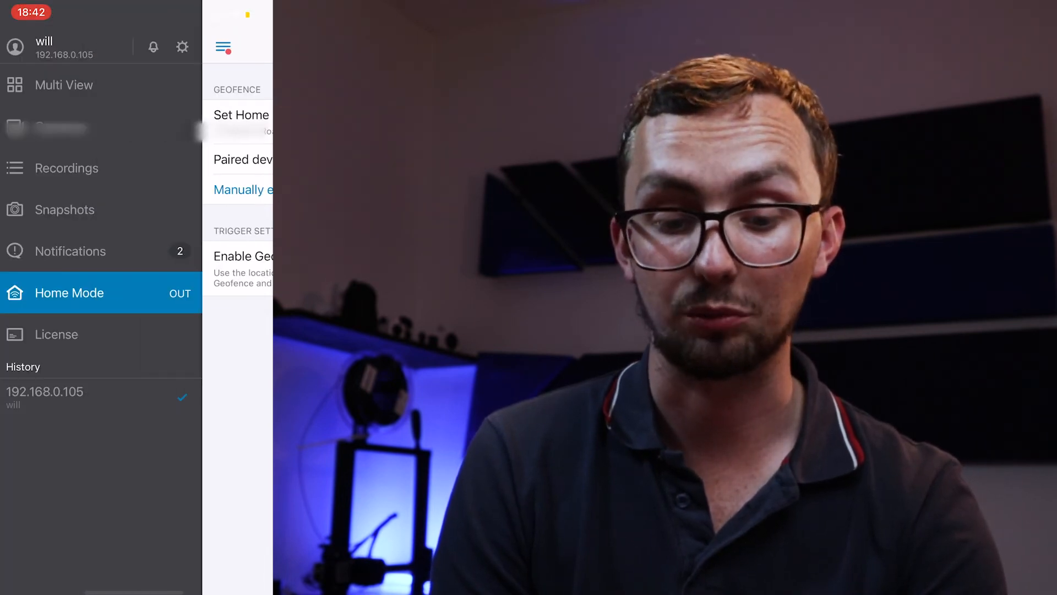
left_click(56, 335)
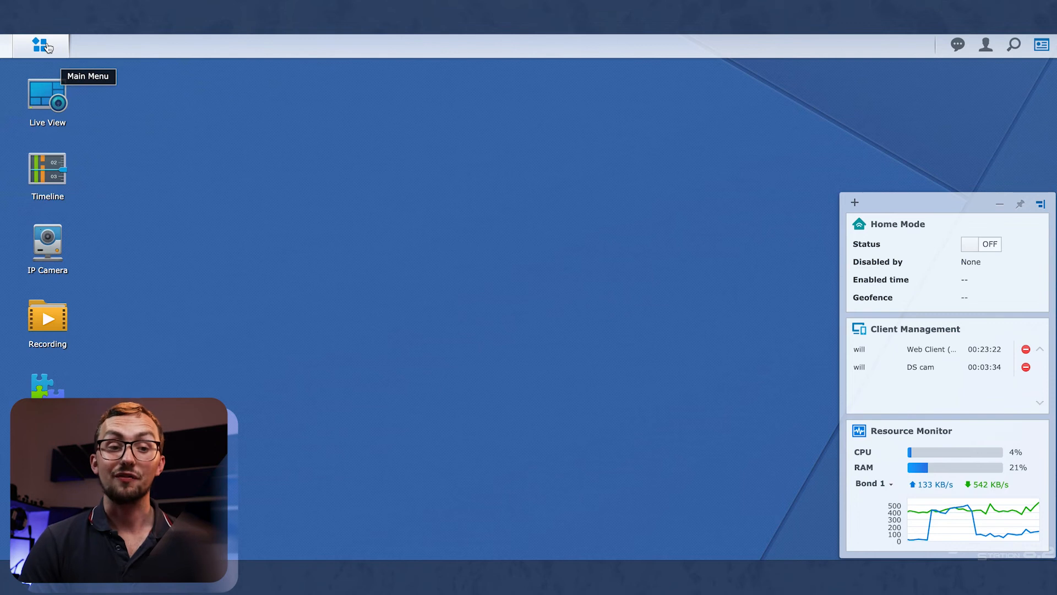
left_click(40, 46)
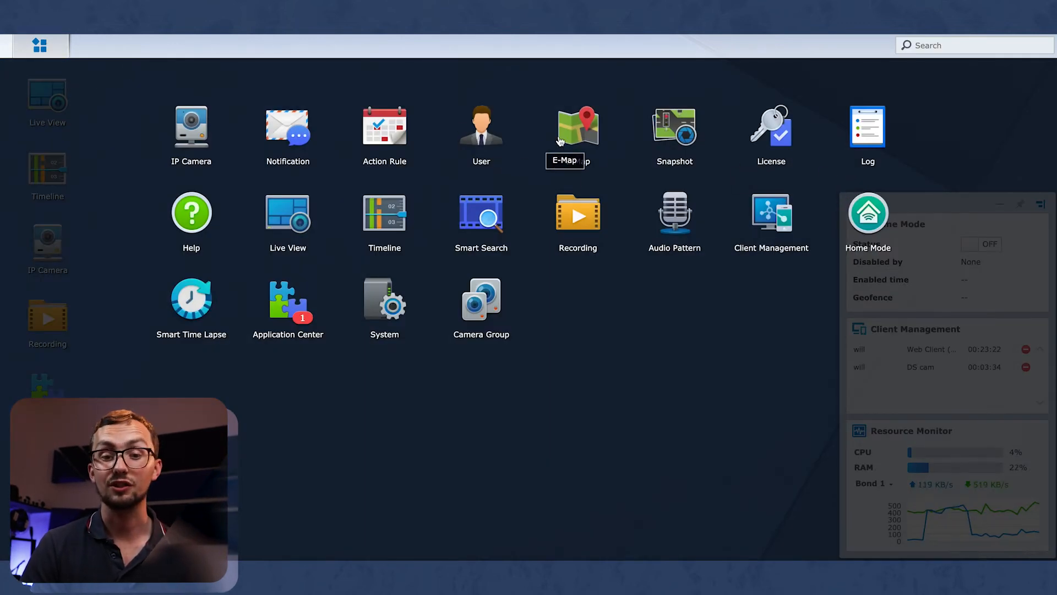
left_click(461, 150)
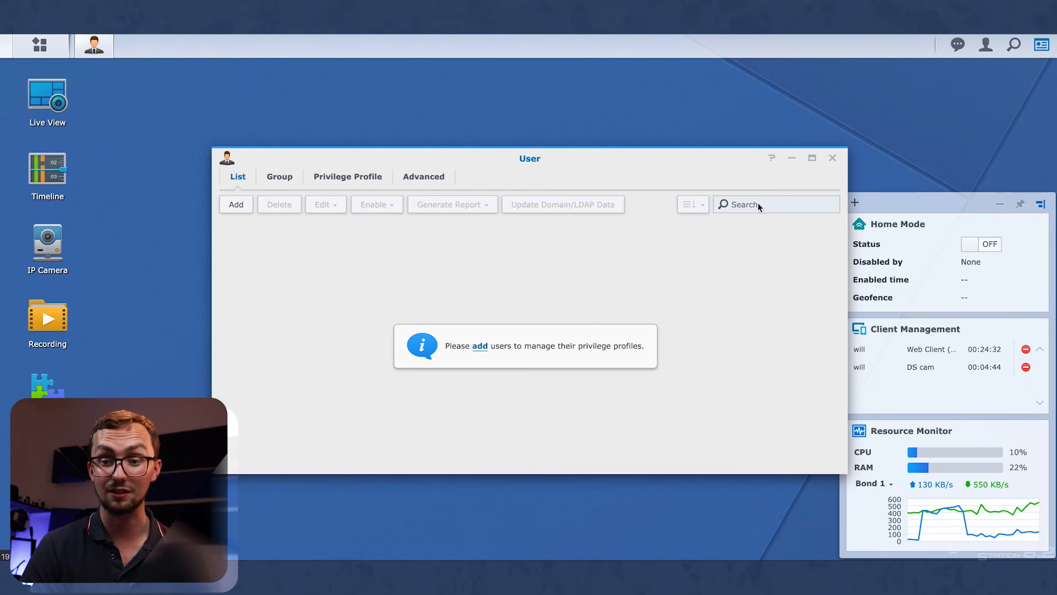
left_click(832, 160)
left_click(40, 45)
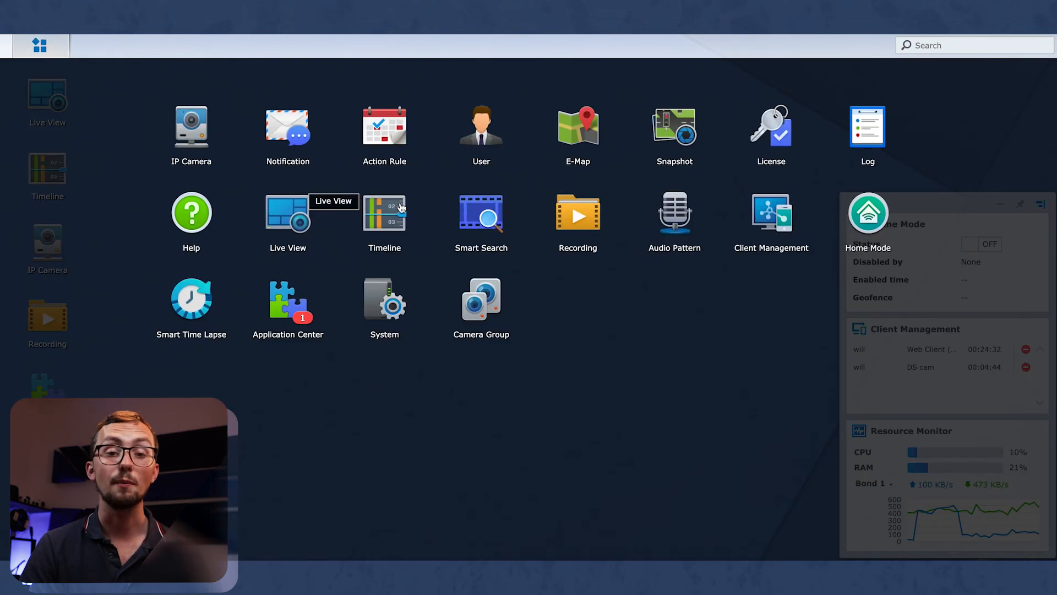
left_click(781, 130)
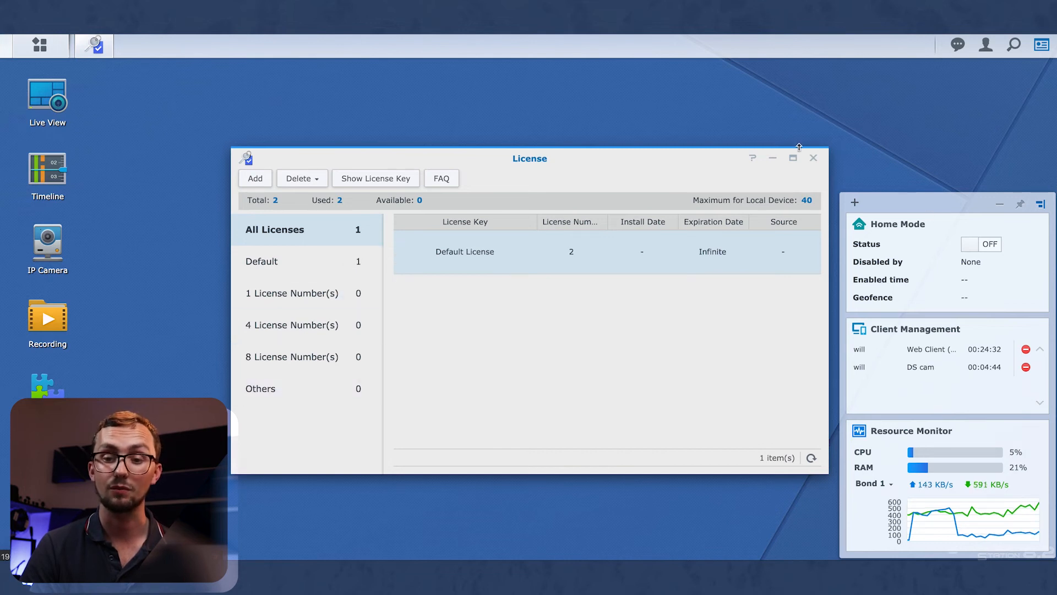
left_click(813, 158)
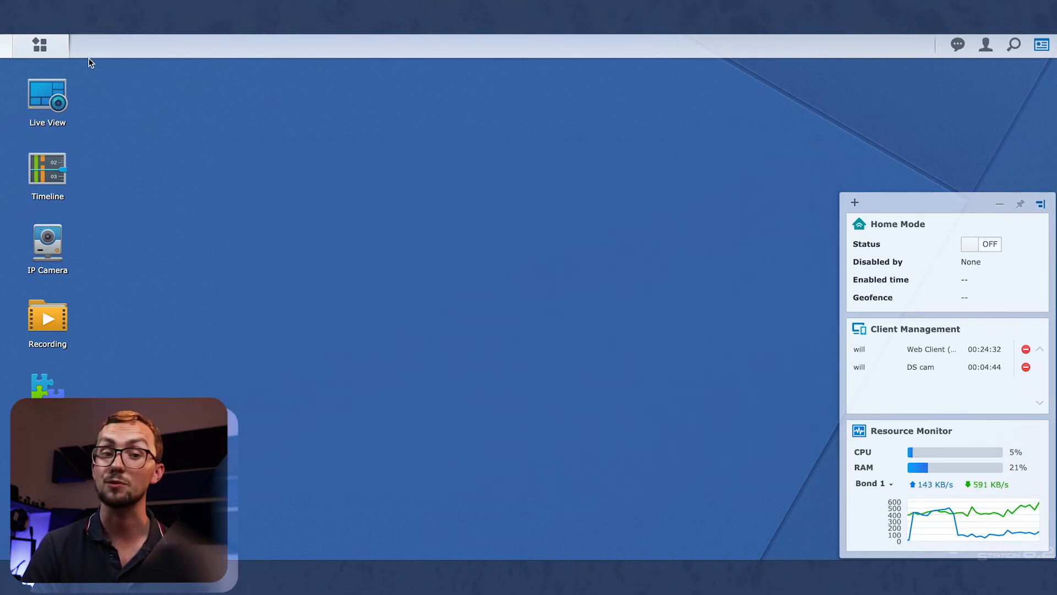
left_click(59, 49)
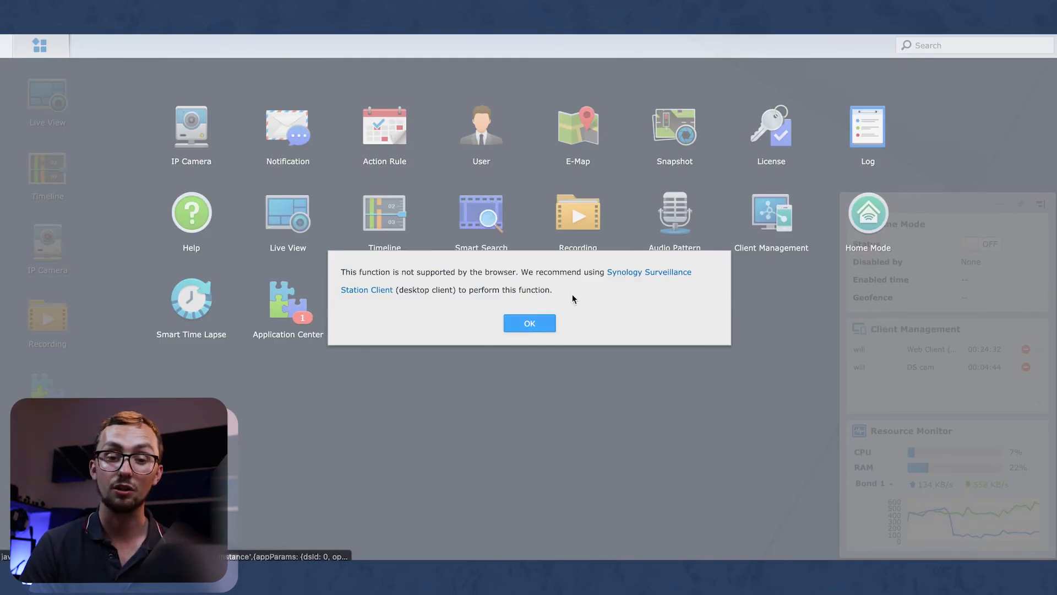
left_click(650, 274)
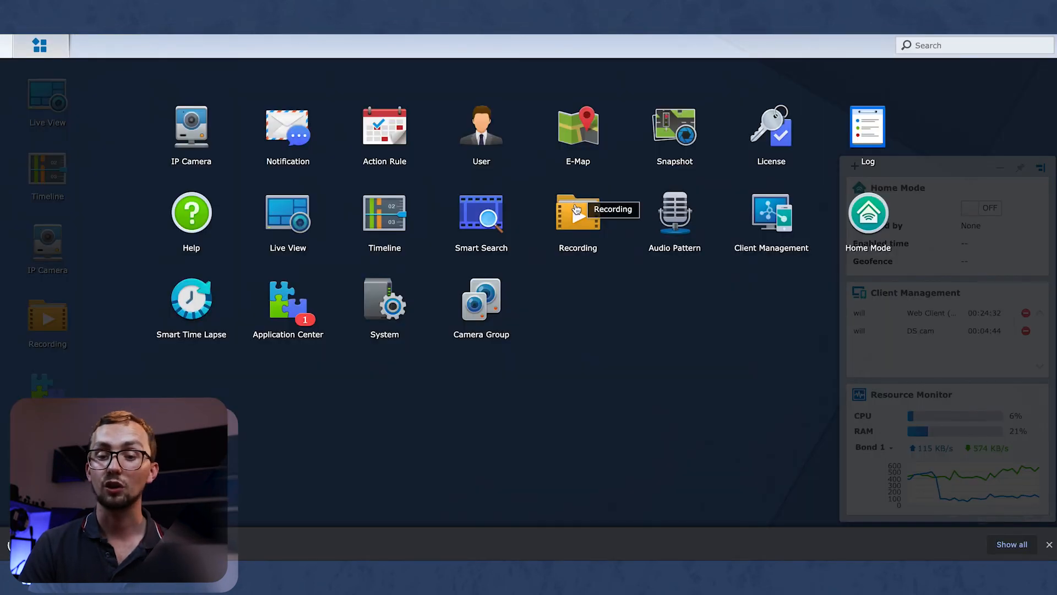
left_click(663, 205)
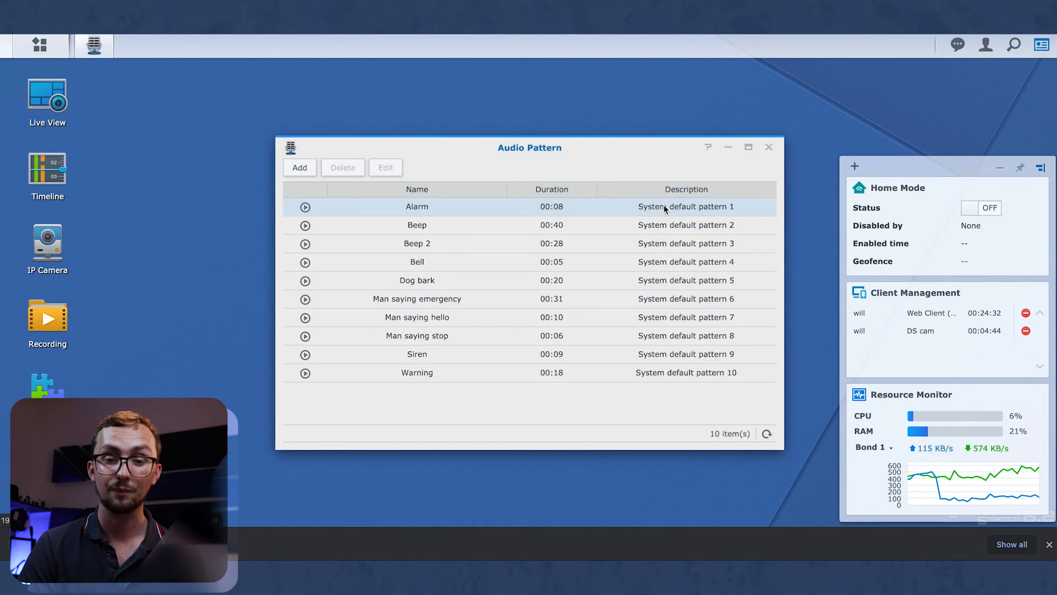
left_click(305, 207)
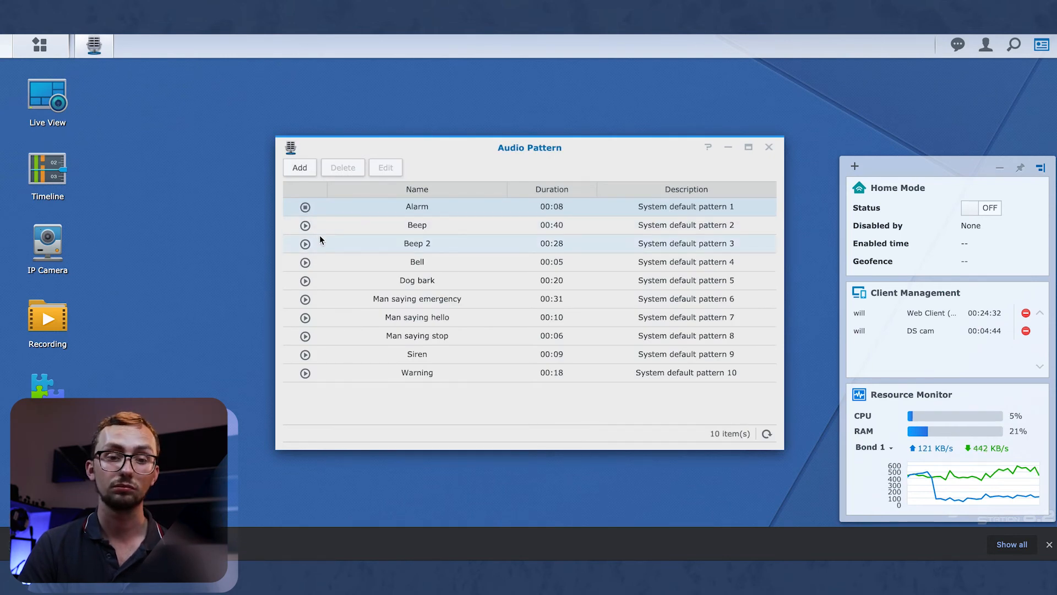
left_click(769, 148)
left_click(40, 45)
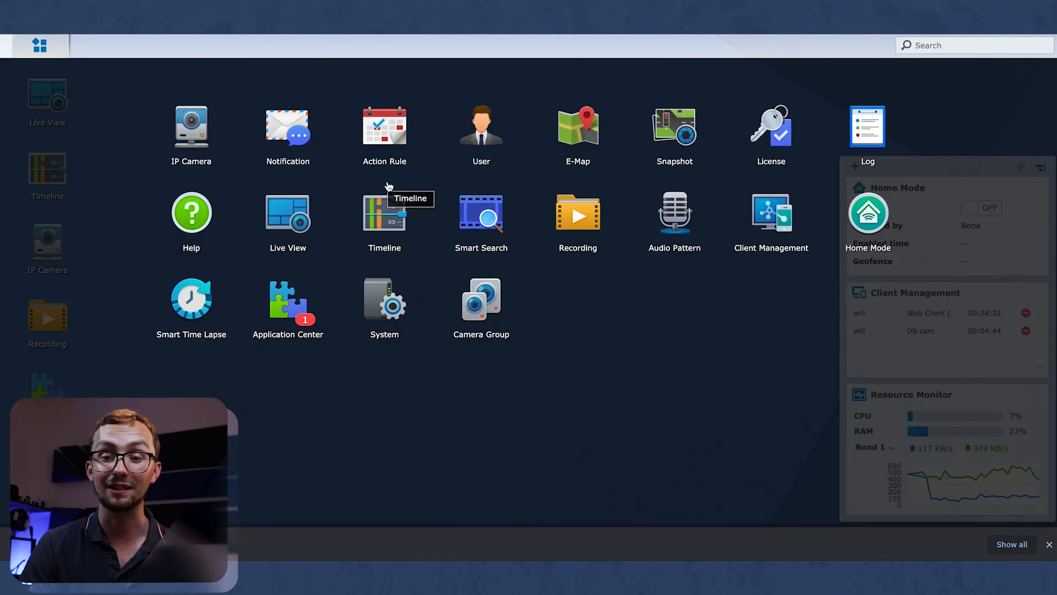
left_click(787, 213)
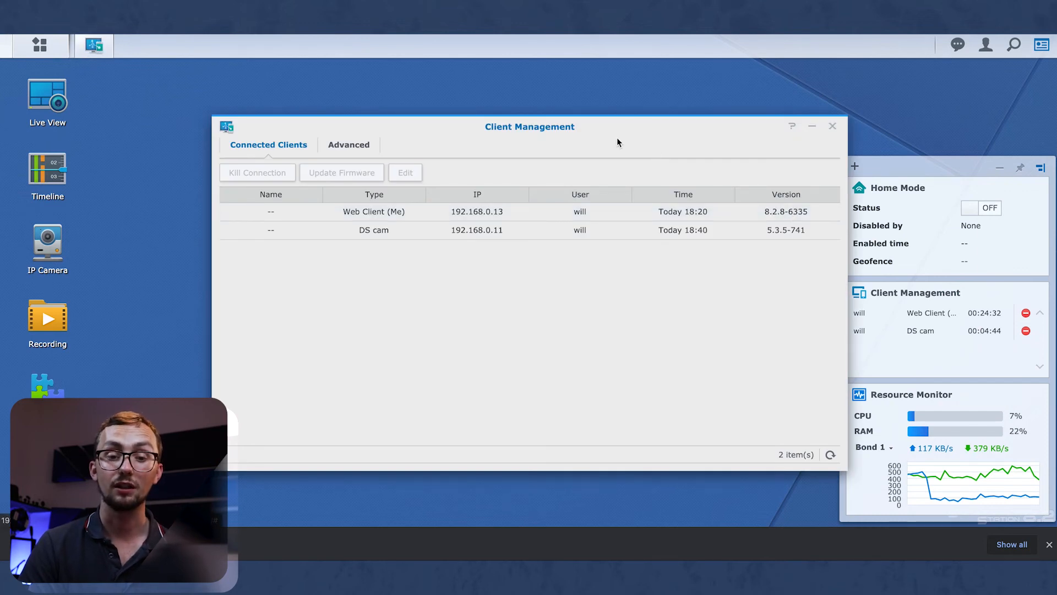
left_click(534, 233)
left_click(521, 211)
left_click(521, 230)
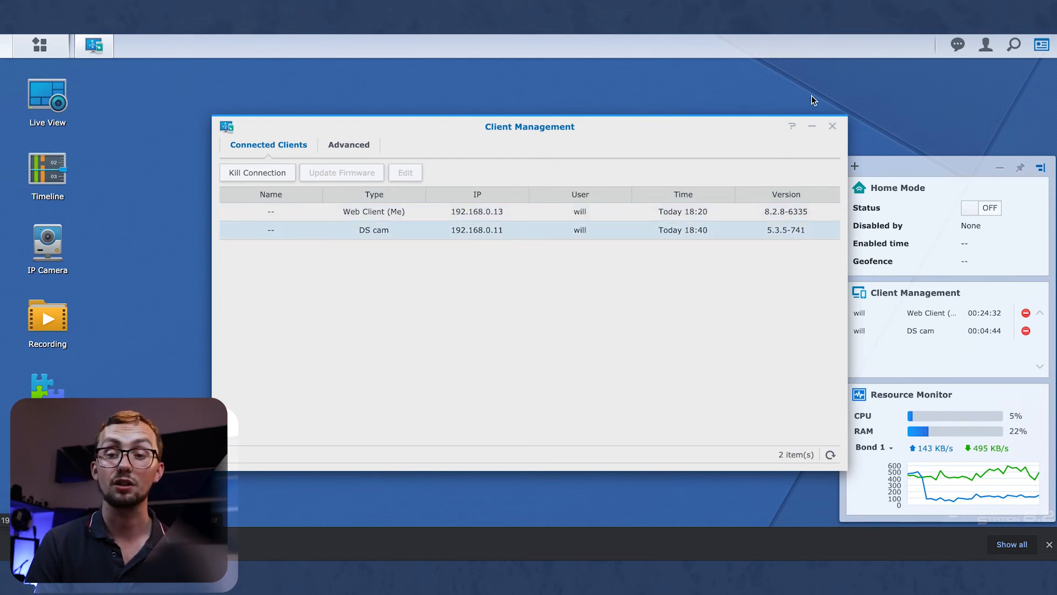
left_click(832, 126)
left_click(40, 45)
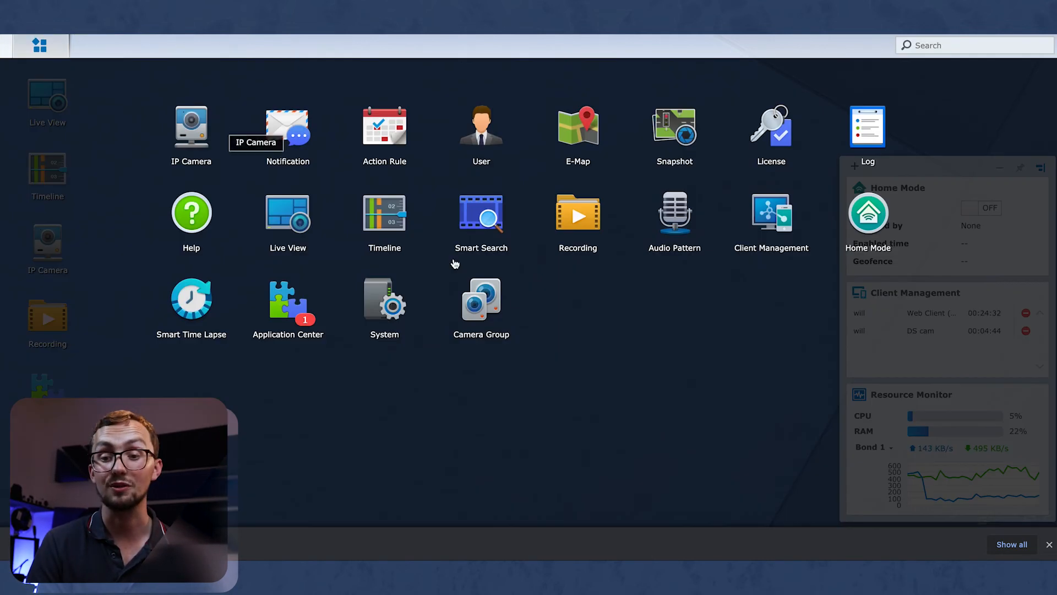
Mark all of Sunday in the Home Mode schedule, then disable schedule switching and discard it for One Time.
left_click(863, 209)
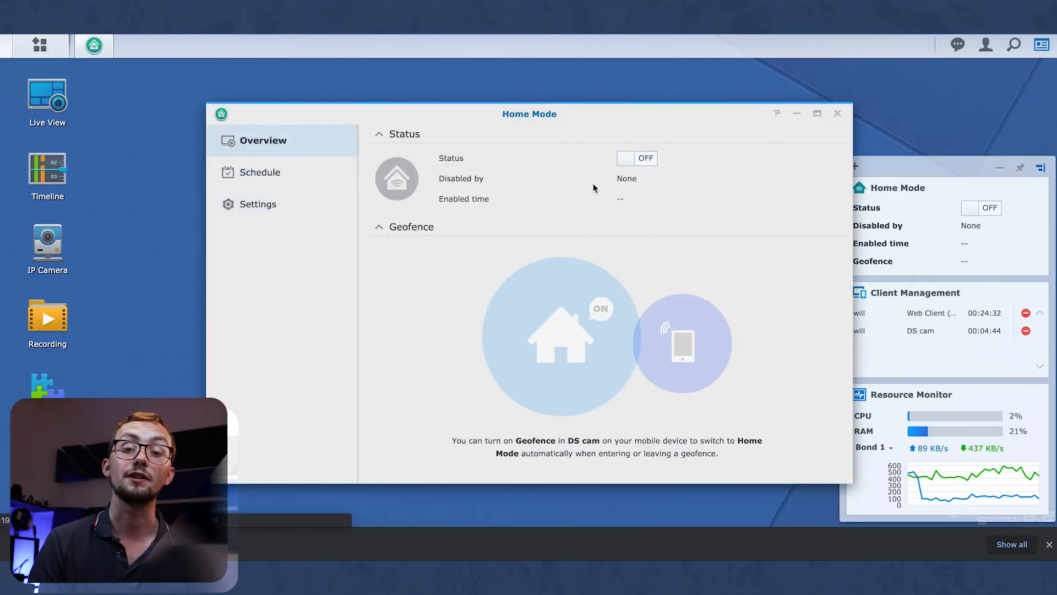
left_click(286, 176)
left_click(293, 152)
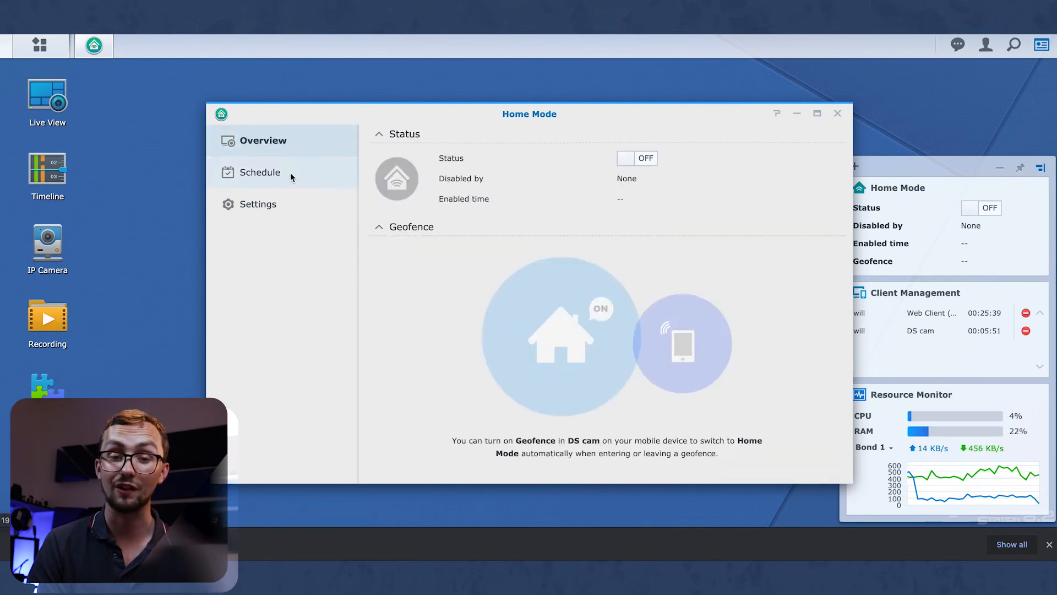
left_click(292, 176)
mouse_move(414, 272)
left_mouse_down()
mouse_move(401, 273)
mouse_move(786, 272)
left_mouse_up()
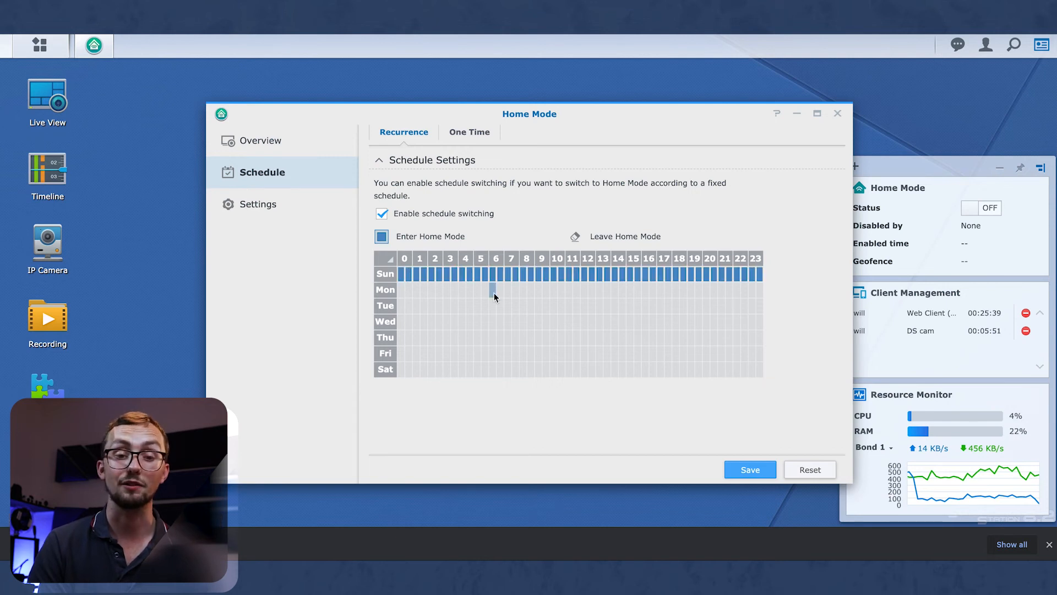
left_click(380, 215)
left_click(464, 135)
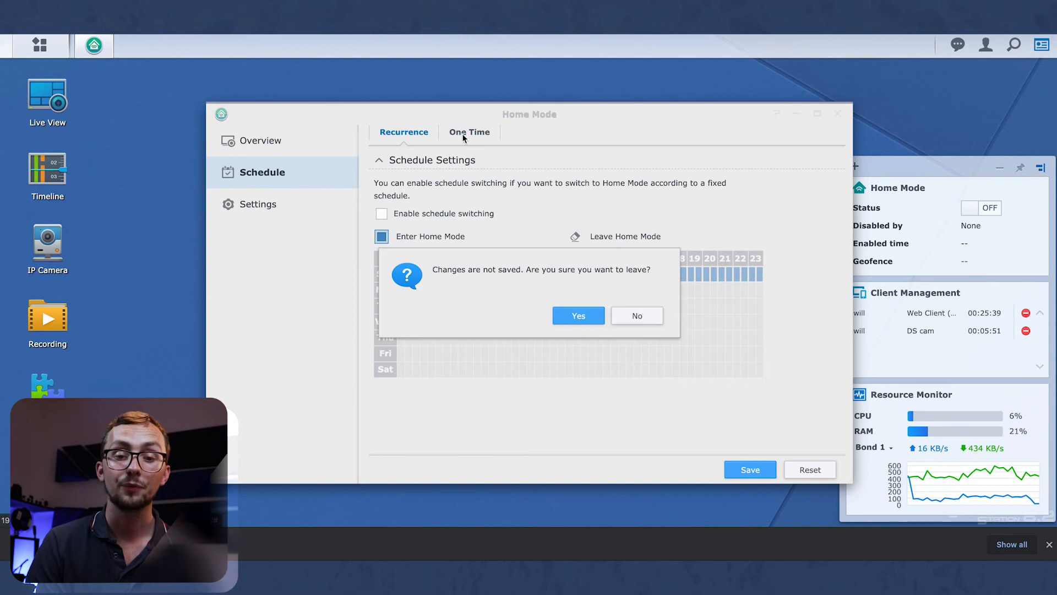
left_click(578, 316)
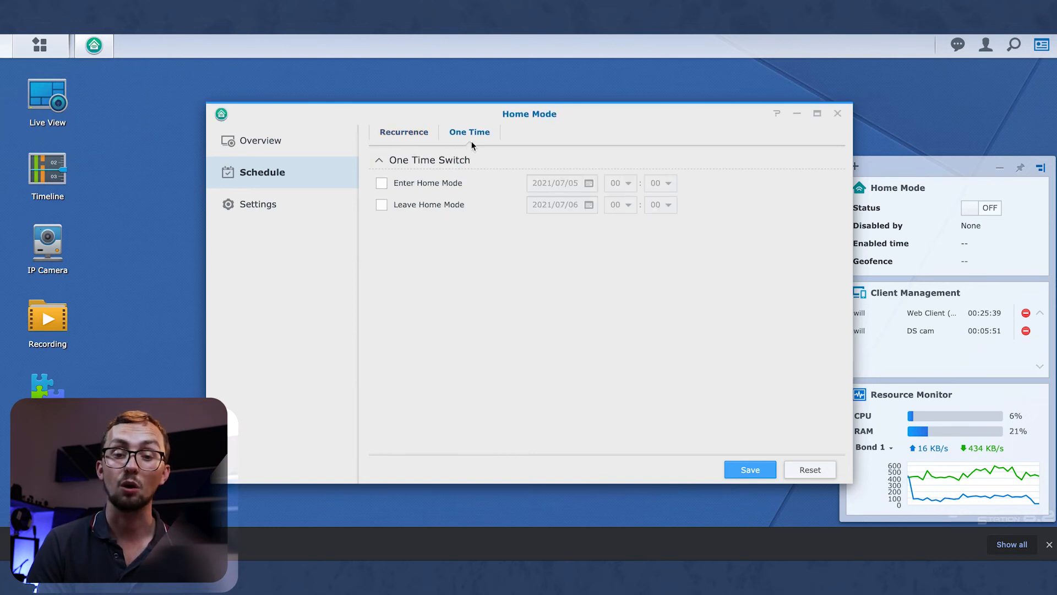
left_click(285, 204)
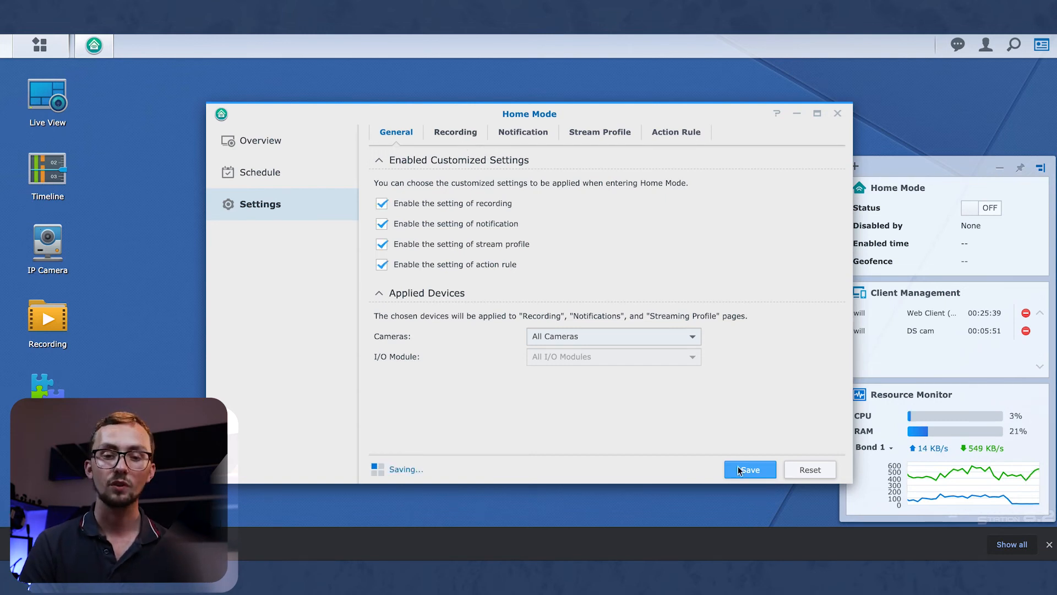
Review the Home Mode recording schedule and notification options.
left_click(462, 138)
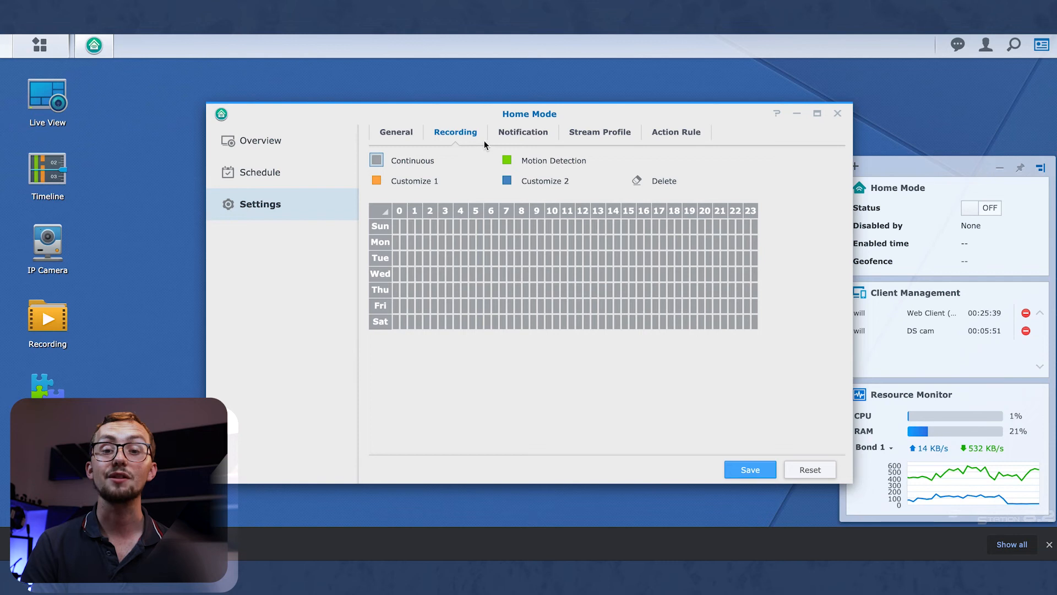
left_click(528, 132)
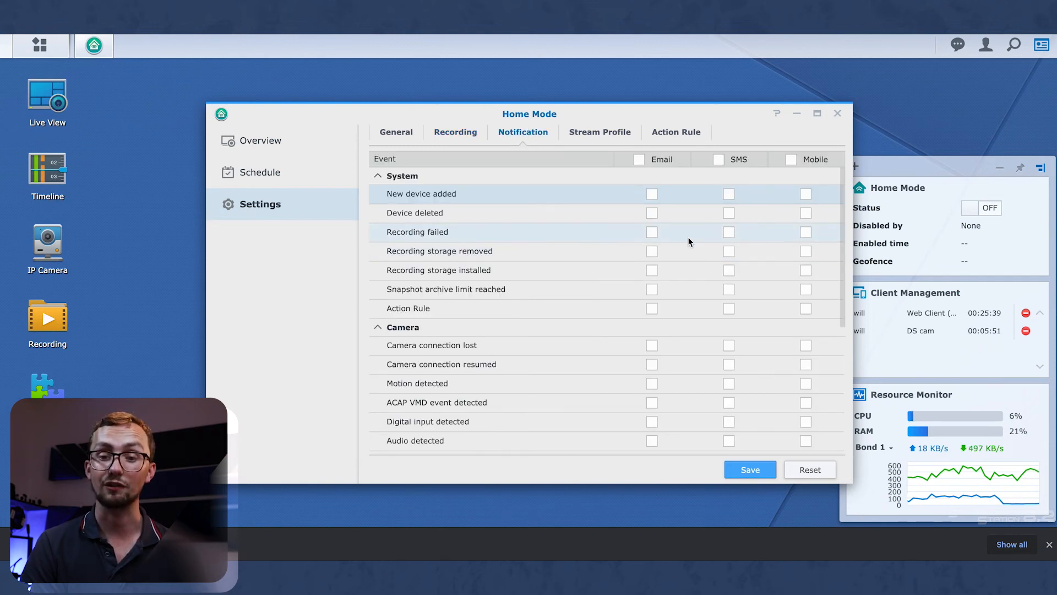
scroll(689, 240, "down", 4)
scroll(689, 241, "up", 4)
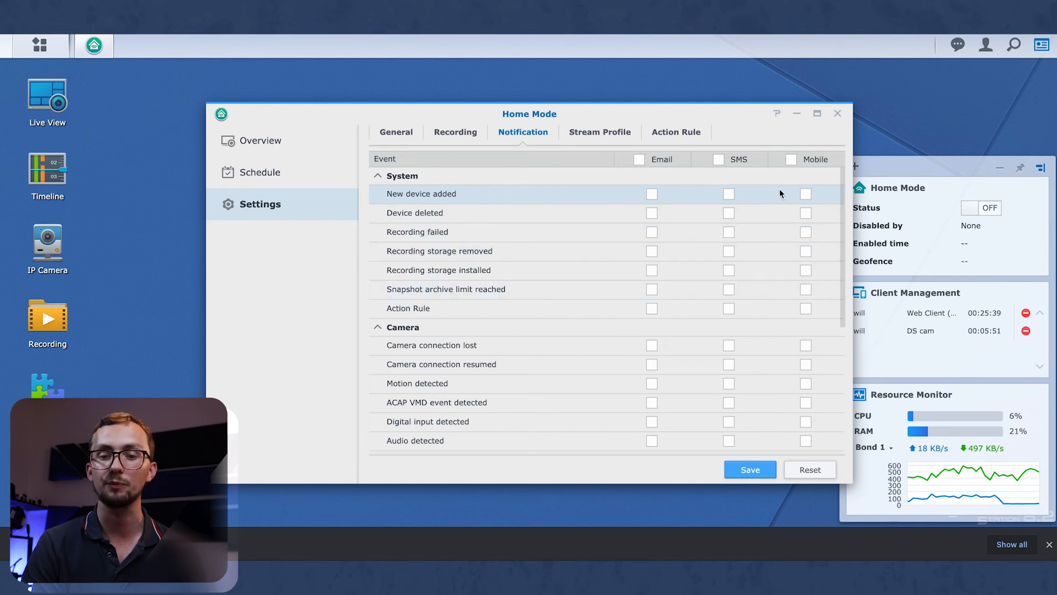
Check the stream profile's live view quality choices, the Action Rule and General tabs, then close Home Mode.
left_click(605, 132)
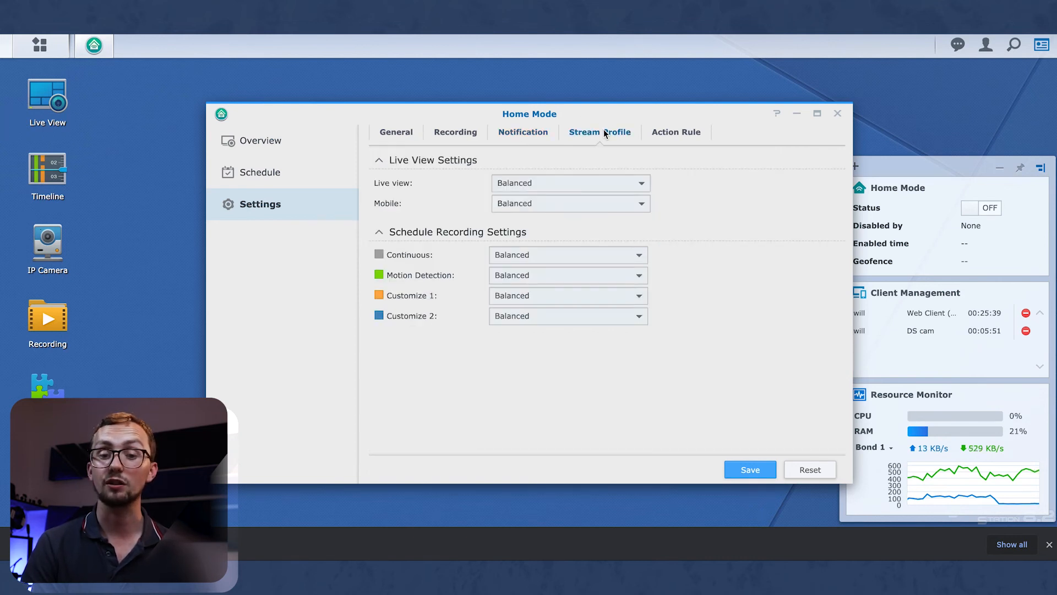
left_click(547, 184)
left_click(731, 214)
left_click(605, 186)
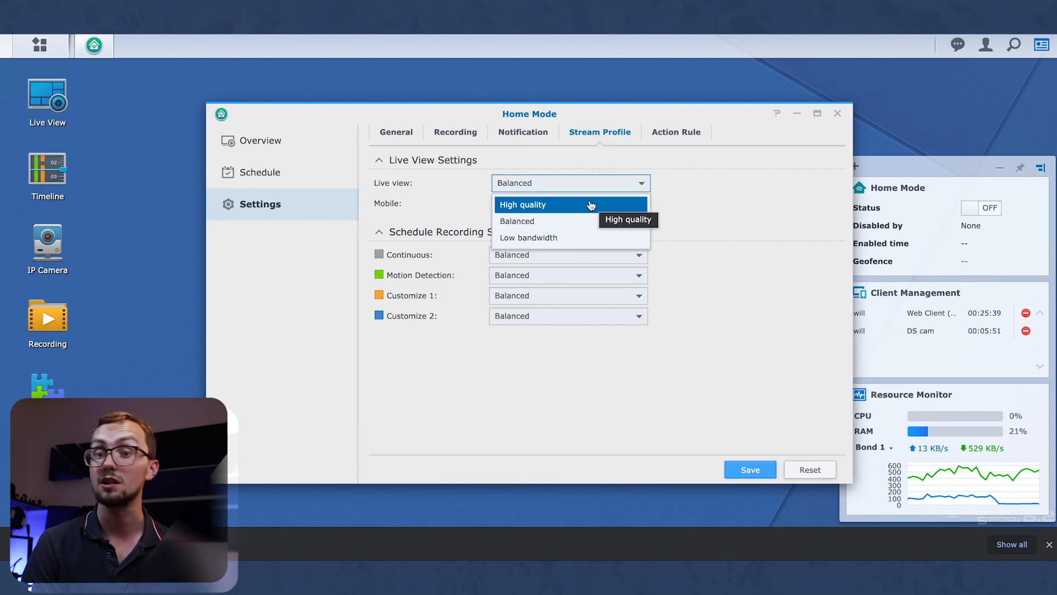
left_click(669, 181)
left_click(683, 131)
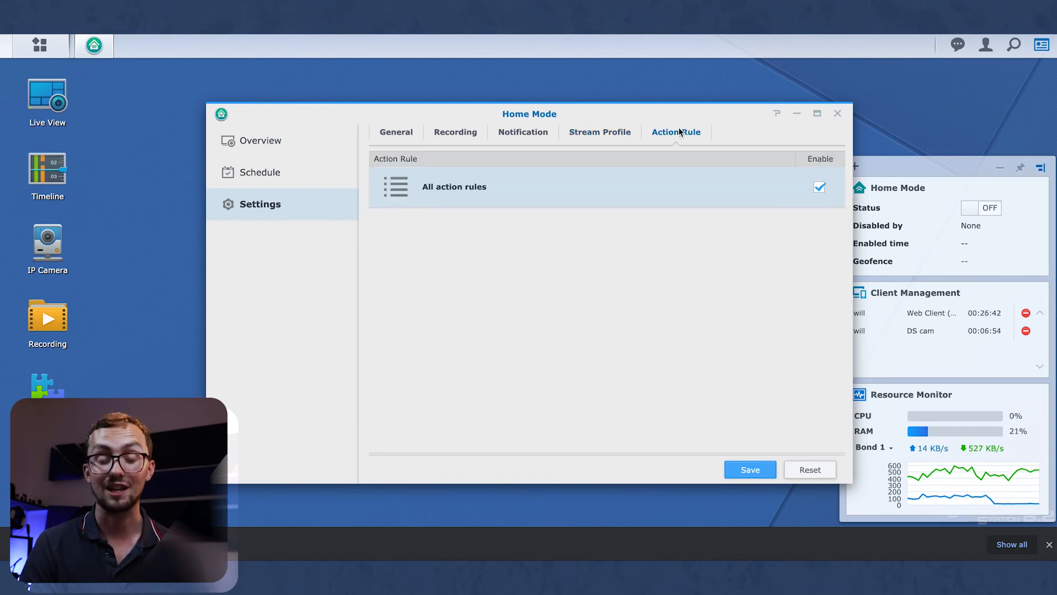
left_click(397, 138)
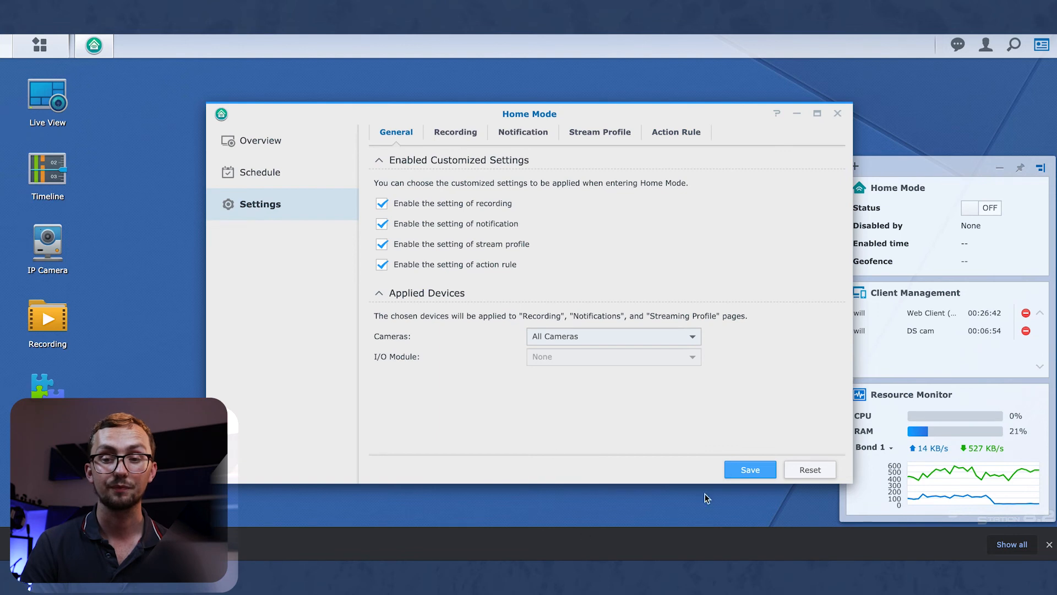
left_click(837, 115)
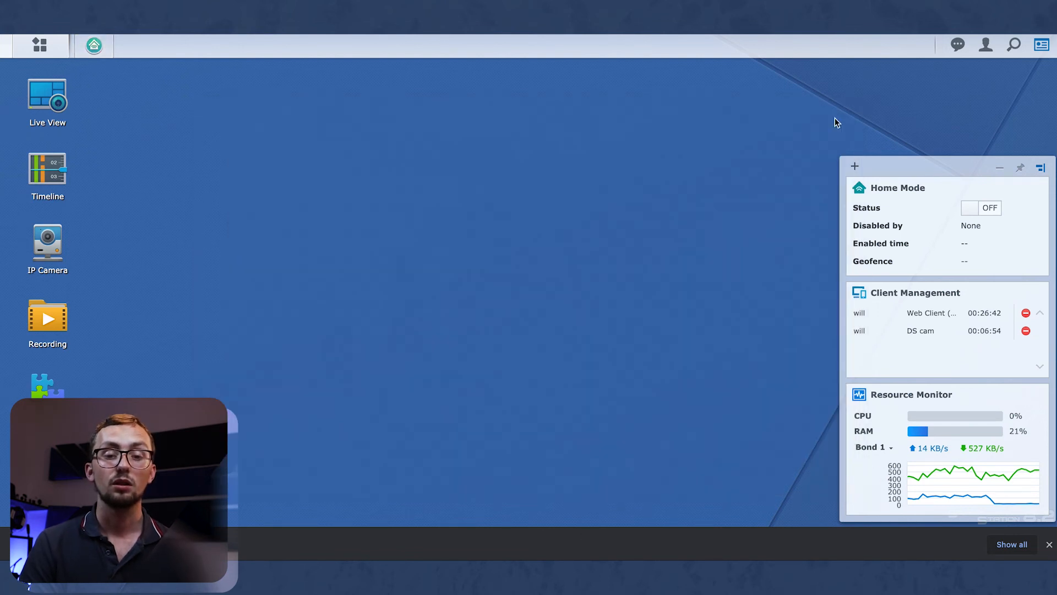
left_click(40, 46)
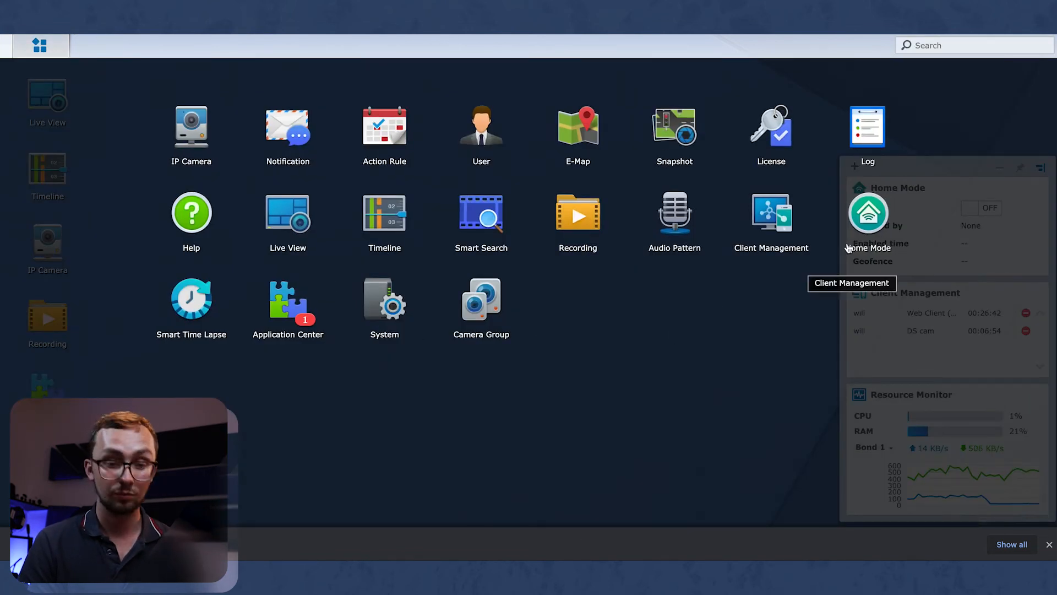
left_click(373, 306)
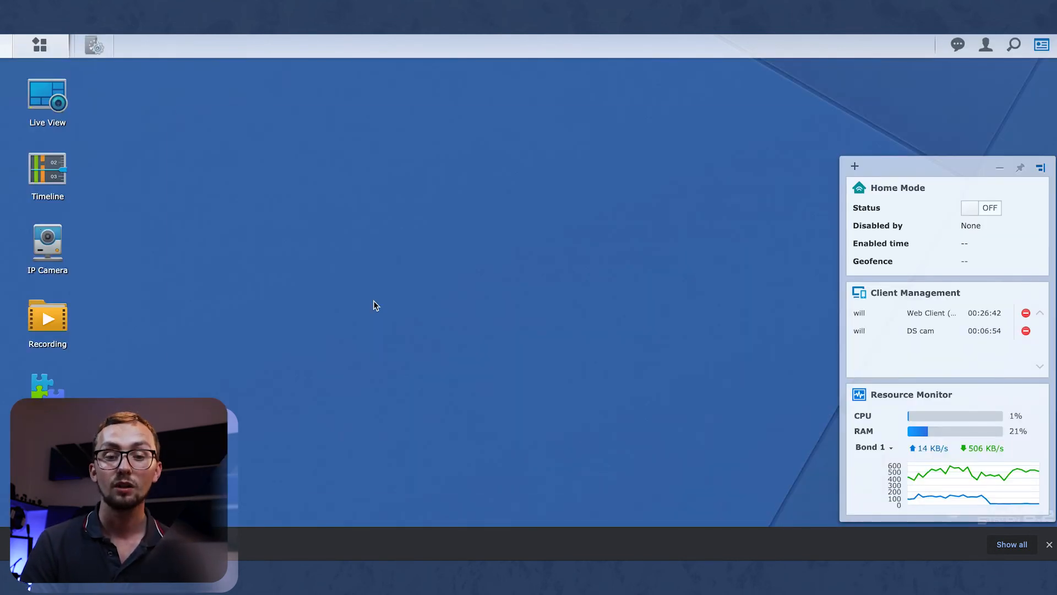
scroll(576, 258, "down", 2)
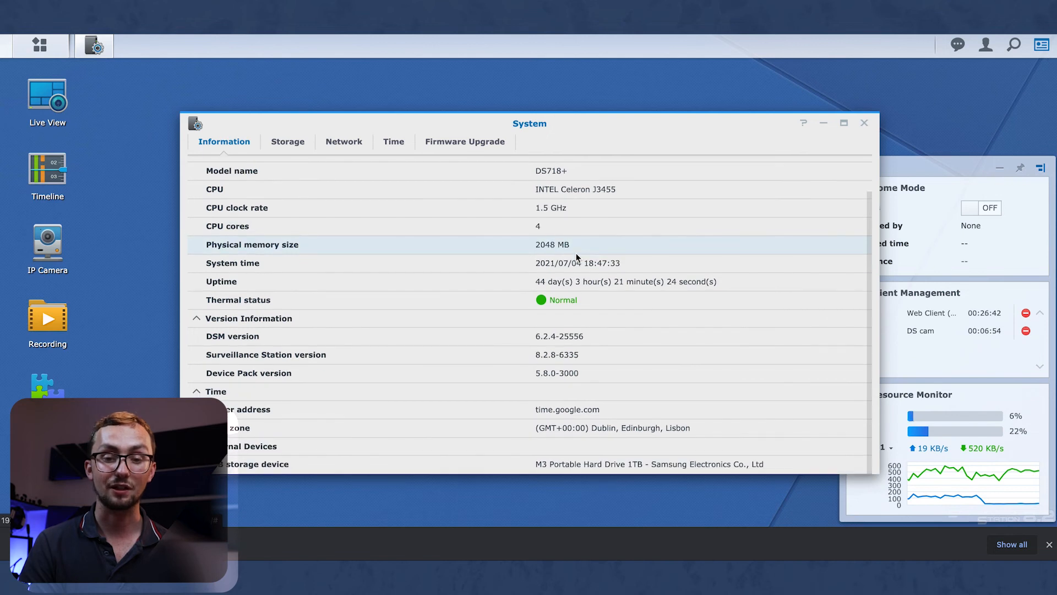
scroll(576, 258, "up", 2)
left_click(283, 142)
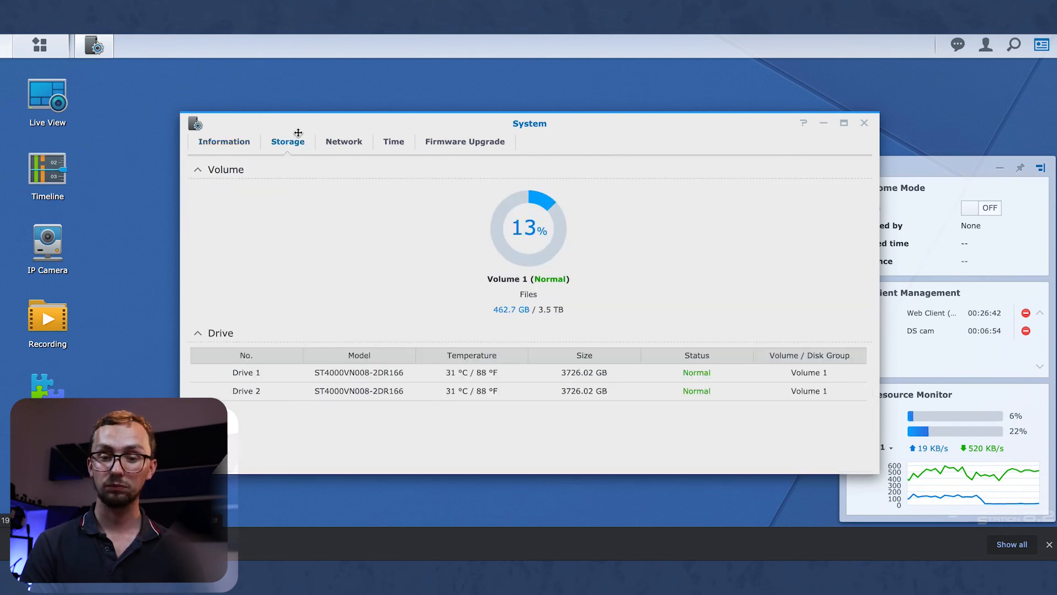
left_click(338, 146)
left_click(395, 152)
left_click(461, 144)
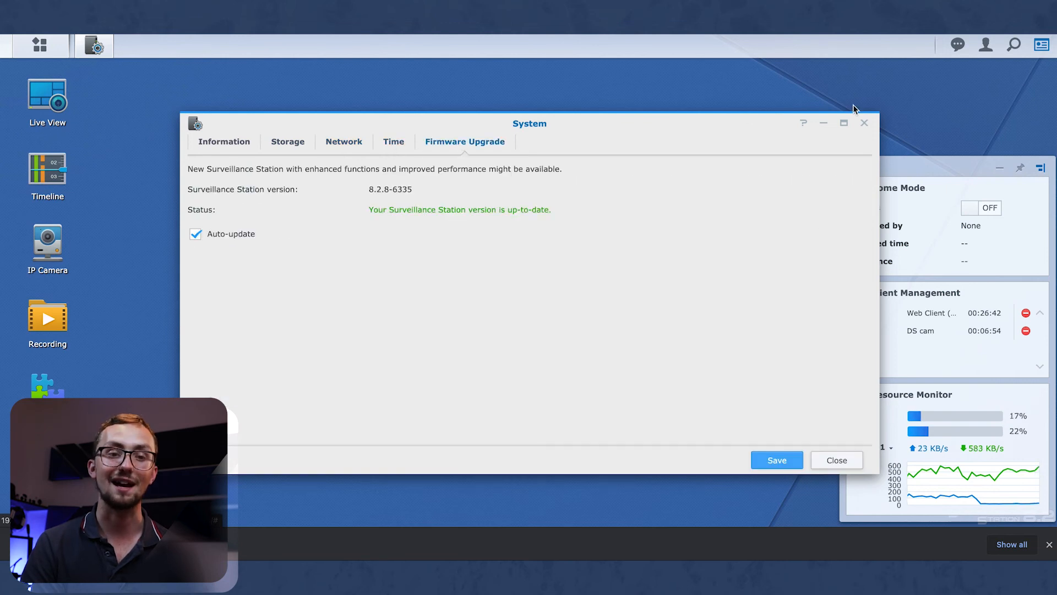
left_click(864, 123)
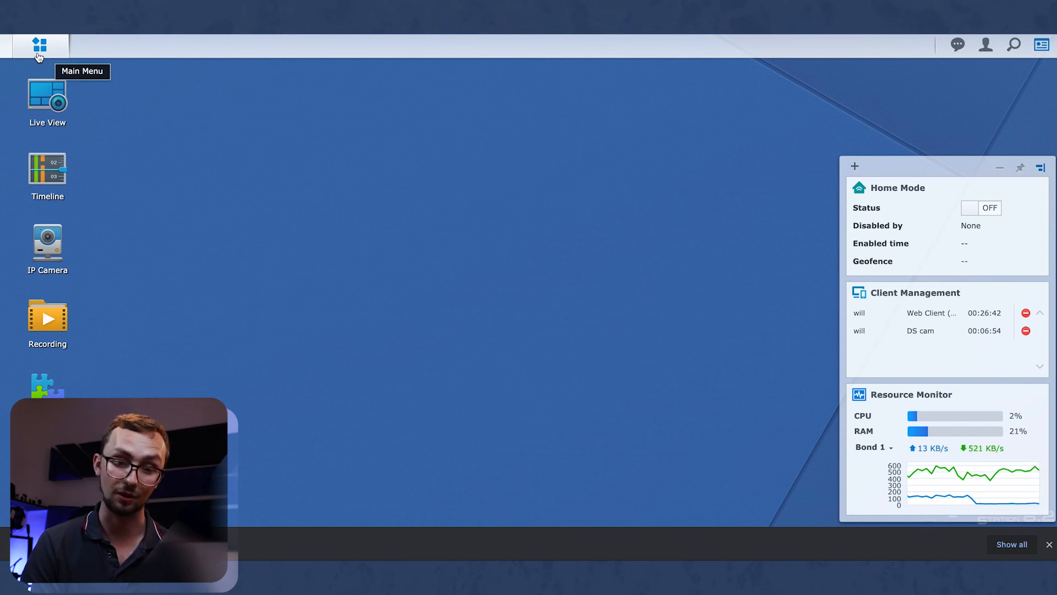
left_click(39, 55)
left_click(495, 301)
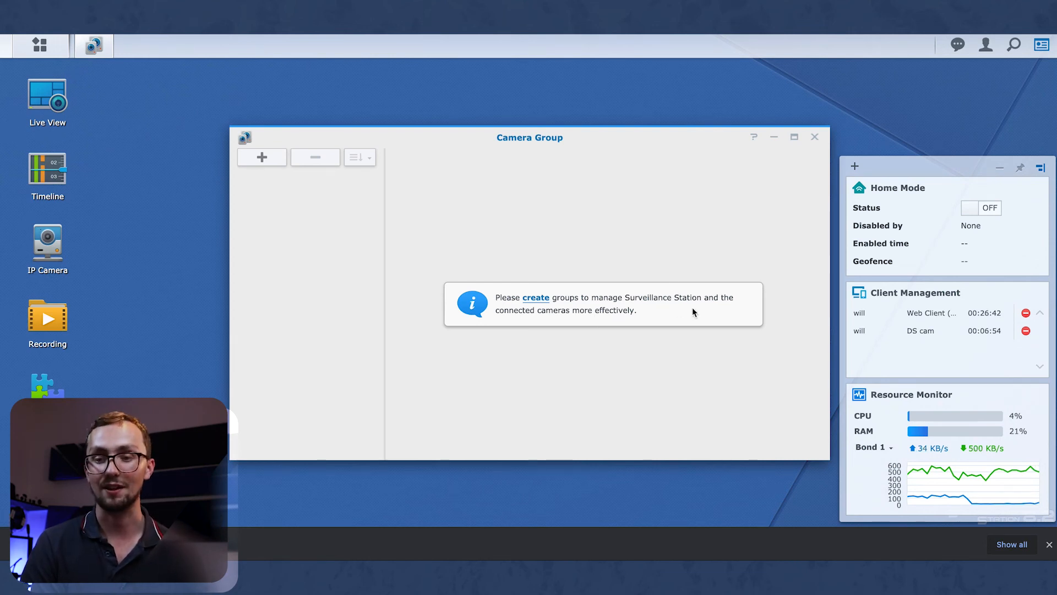
left_click(814, 137)
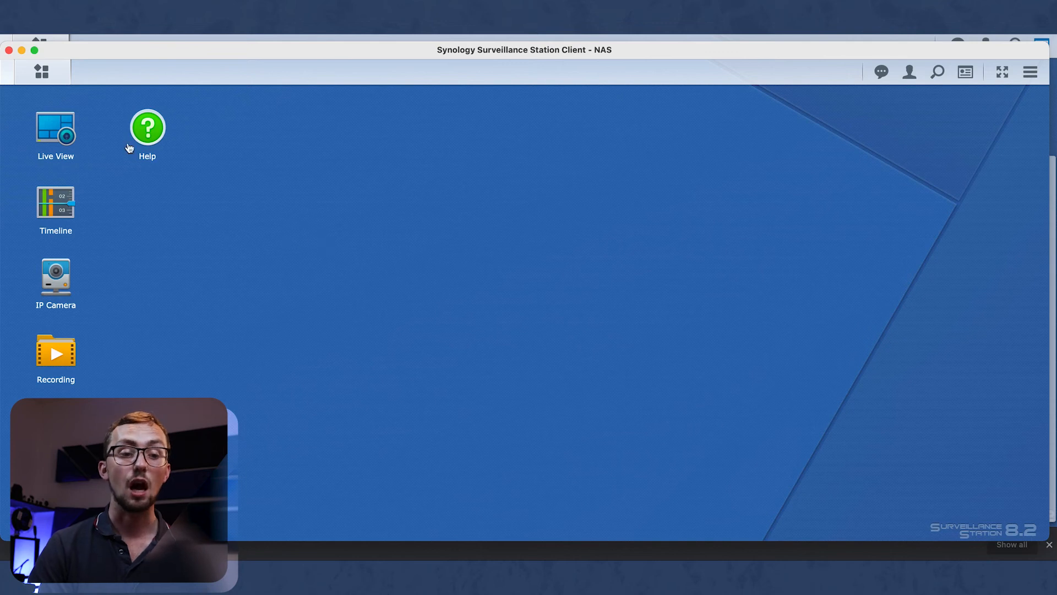
Open Smart Search and draw a detection zone over the parked car and gate.
left_click(38, 77)
left_click(468, 237)
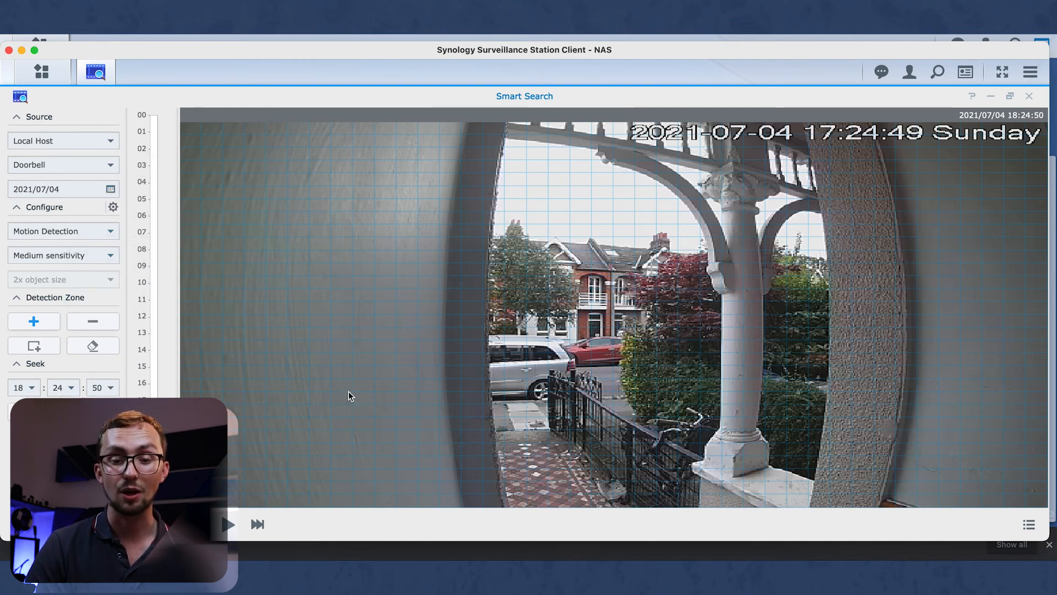
left_click_drag(534, 351, 588, 413)
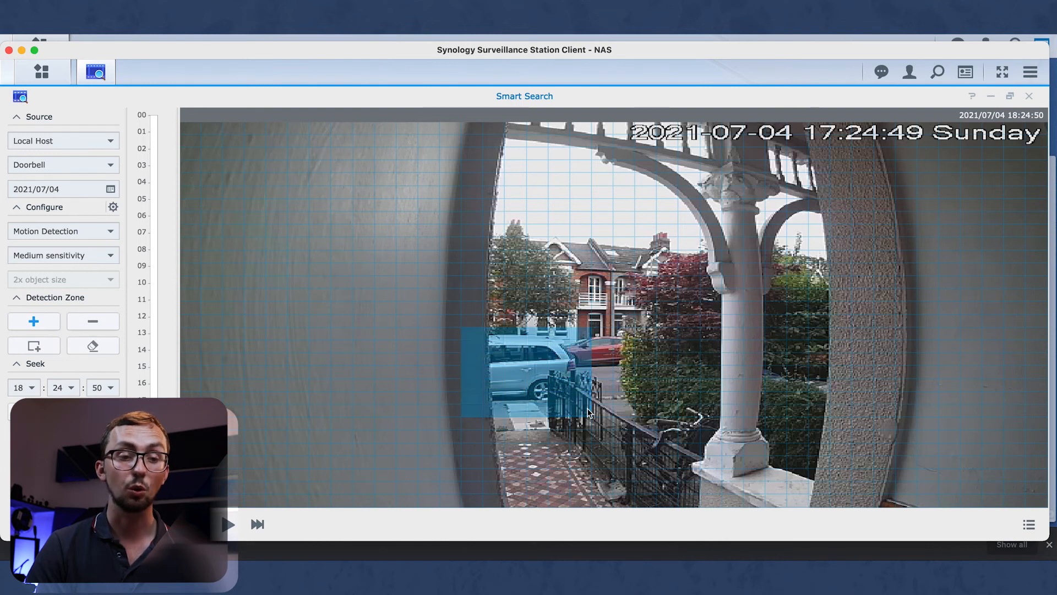
Run a Medium-sensitivity Motion Detection search from the chosen seek time and show the Result List.
left_click(62, 230)
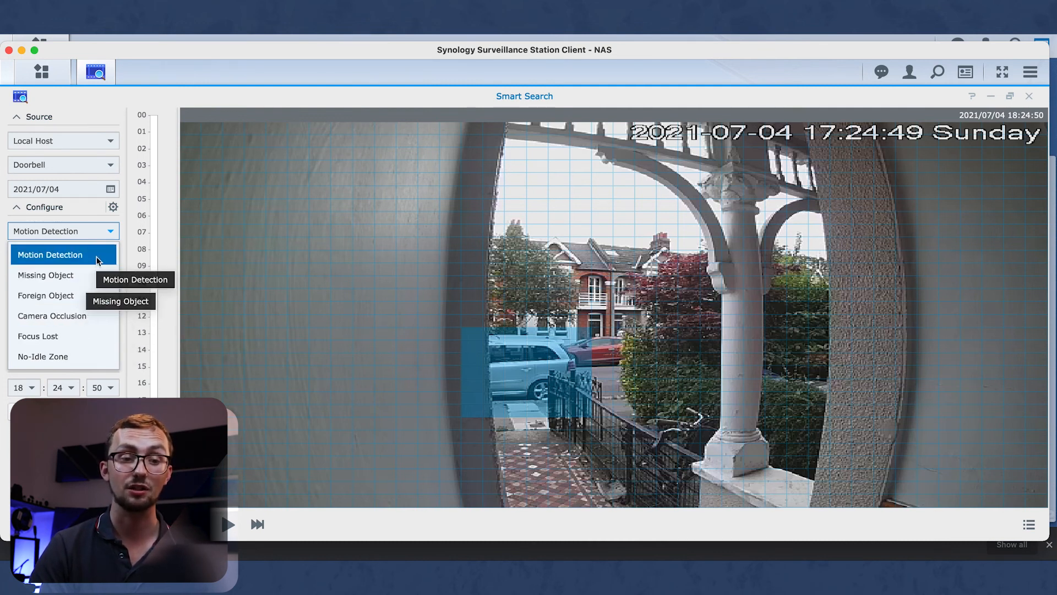
left_click(83, 231)
left_click(96, 260)
left_click(97, 256)
left_click(70, 389)
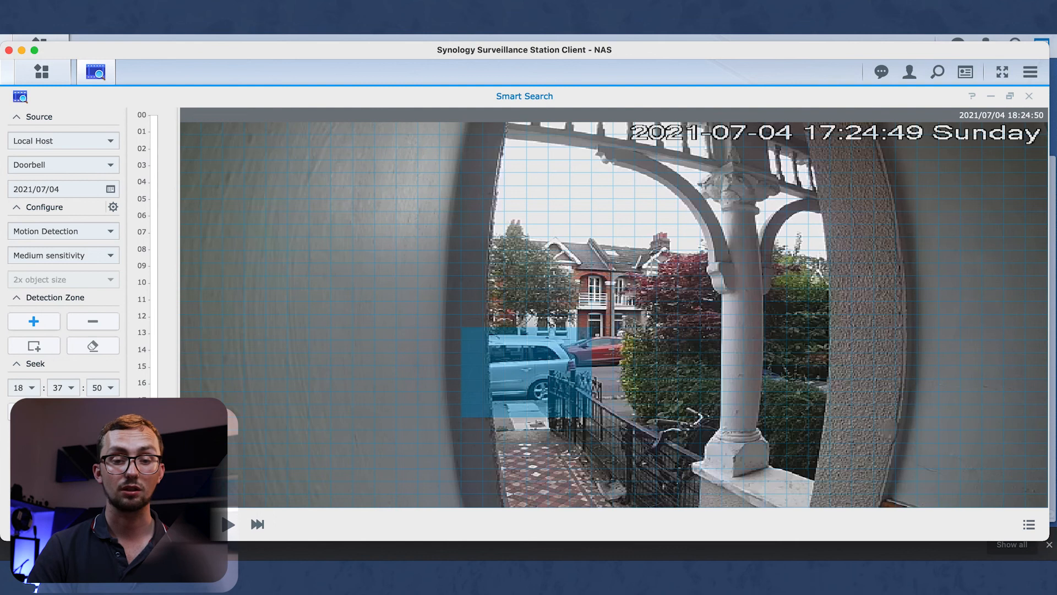
left_click(63, 412)
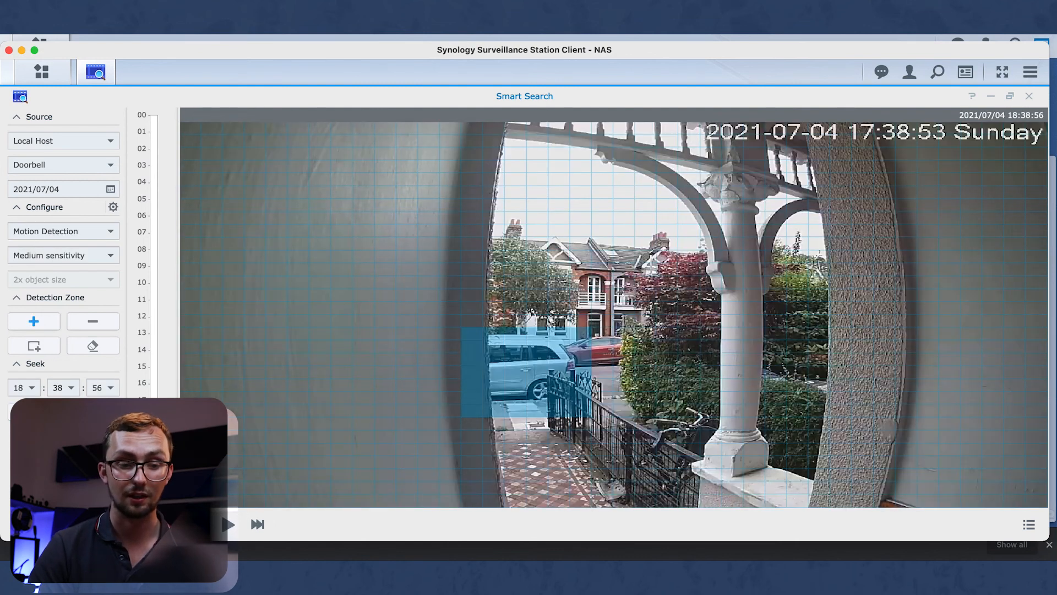
left_click(229, 525)
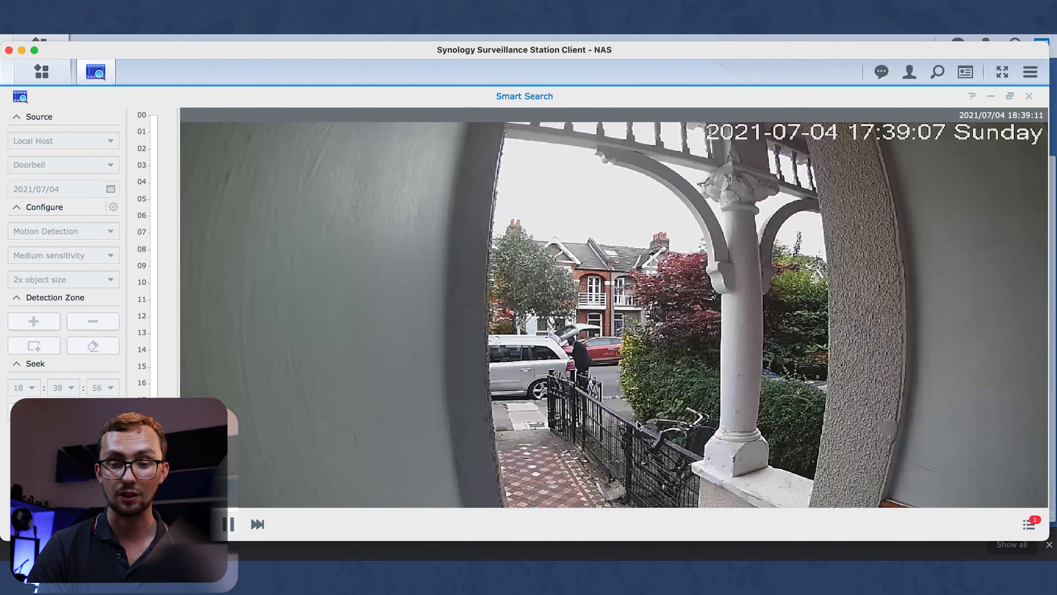
left_click(1029, 523)
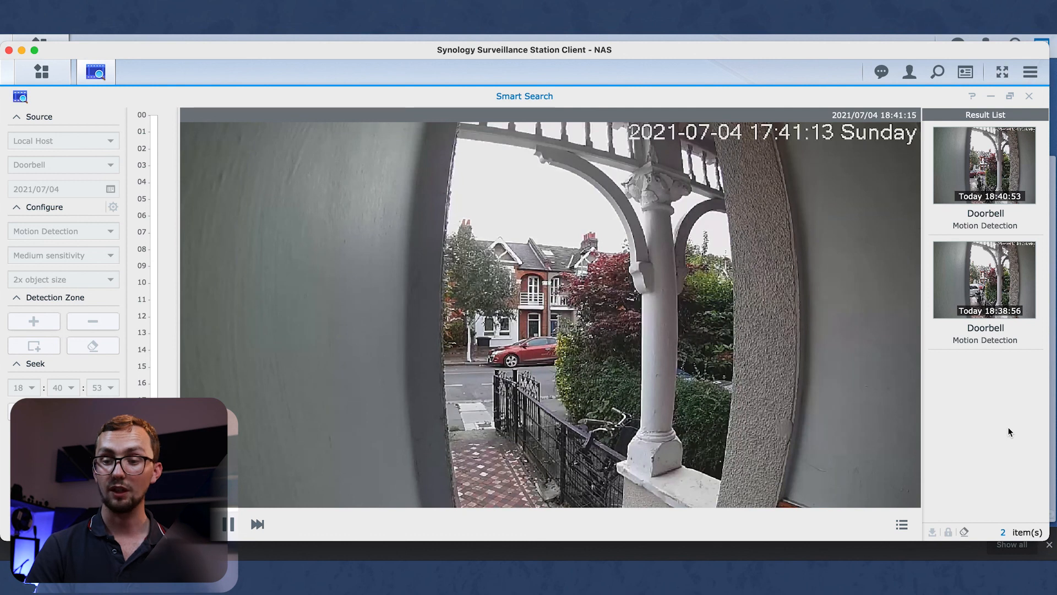
Play back the earlier 18:38:56 Doorbell Motion Detection match.
mouse_move(983, 320)
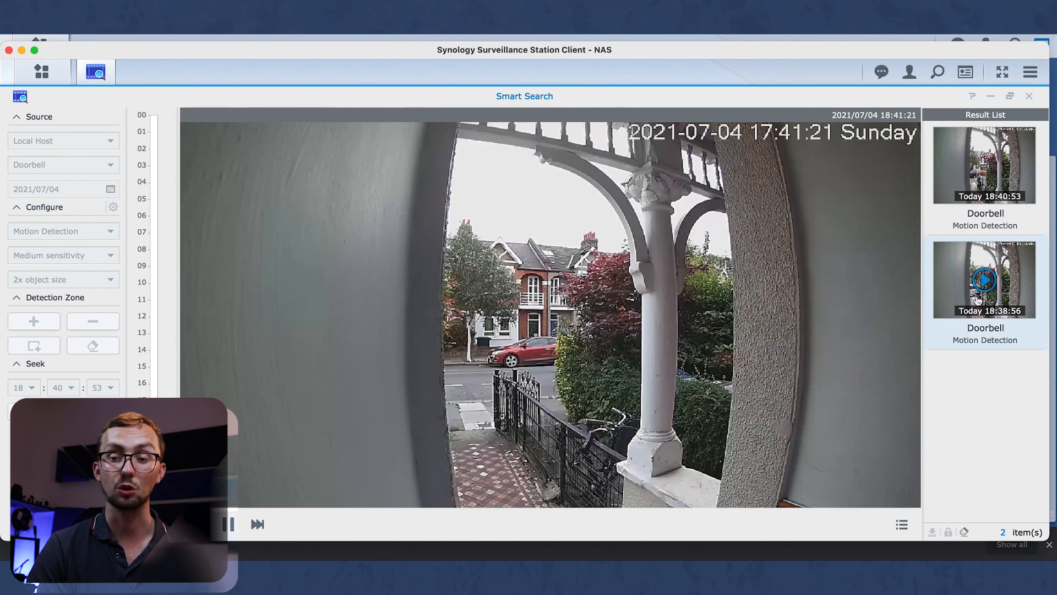
left_click(968, 311)
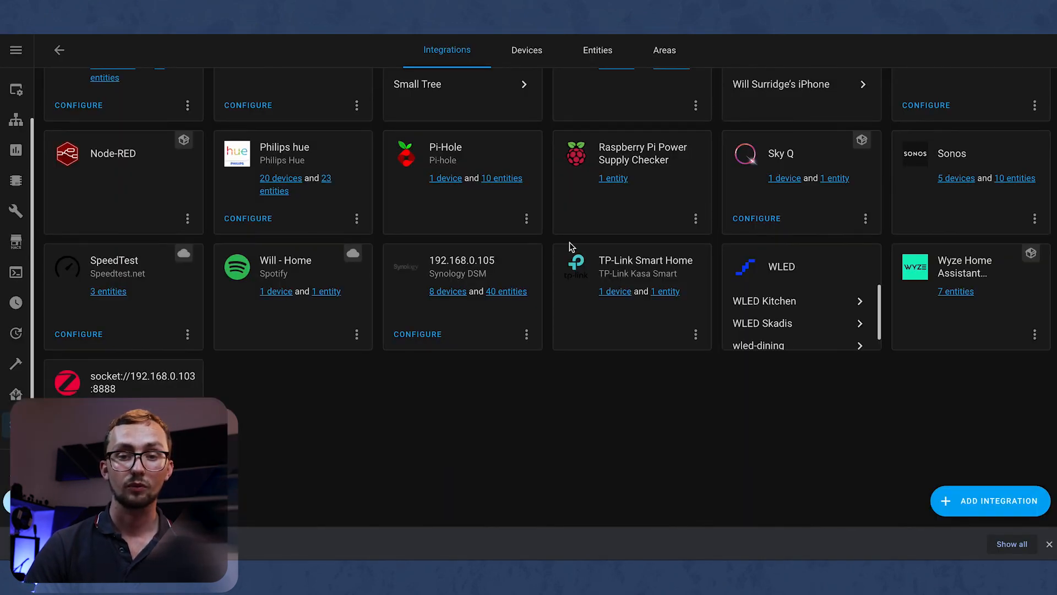
From Synology DSM's eight devices, view the NAS Doorbell camera's live stream.
scroll(531, 337, "up", 5)
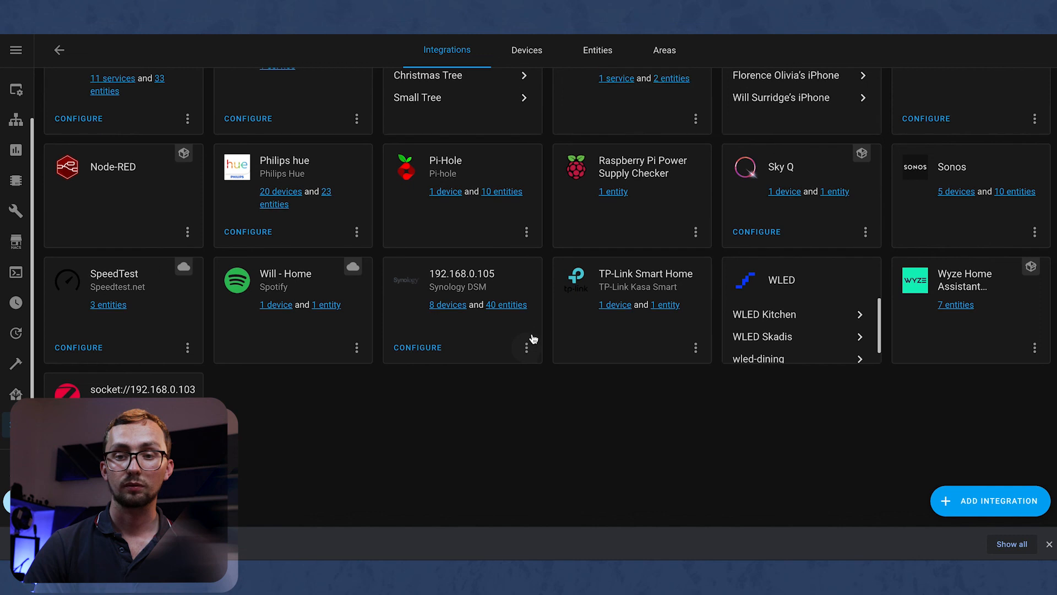
scroll(533, 339, "down", 5)
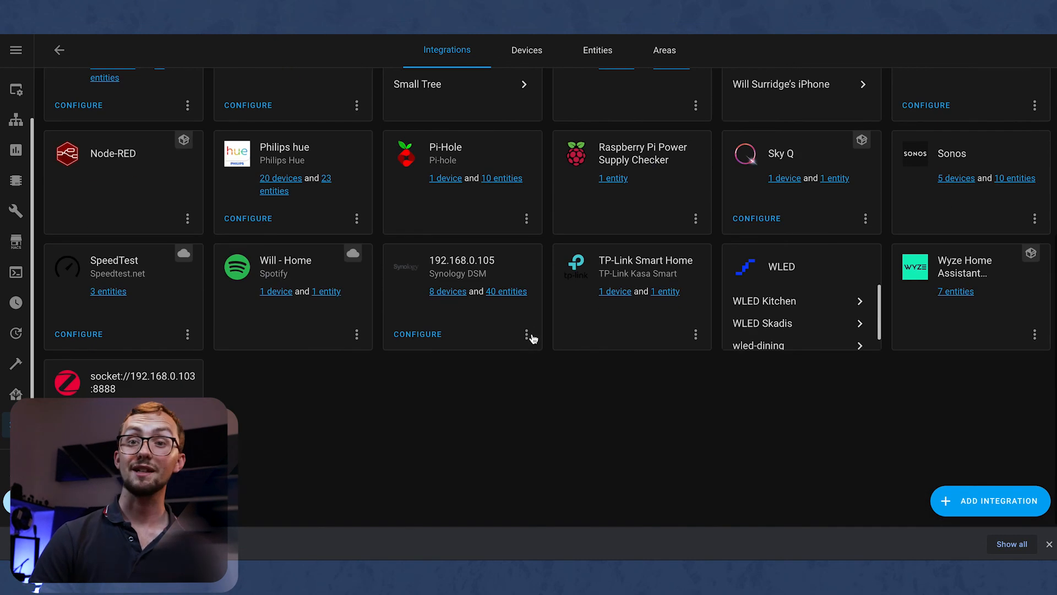
left_click(451, 294)
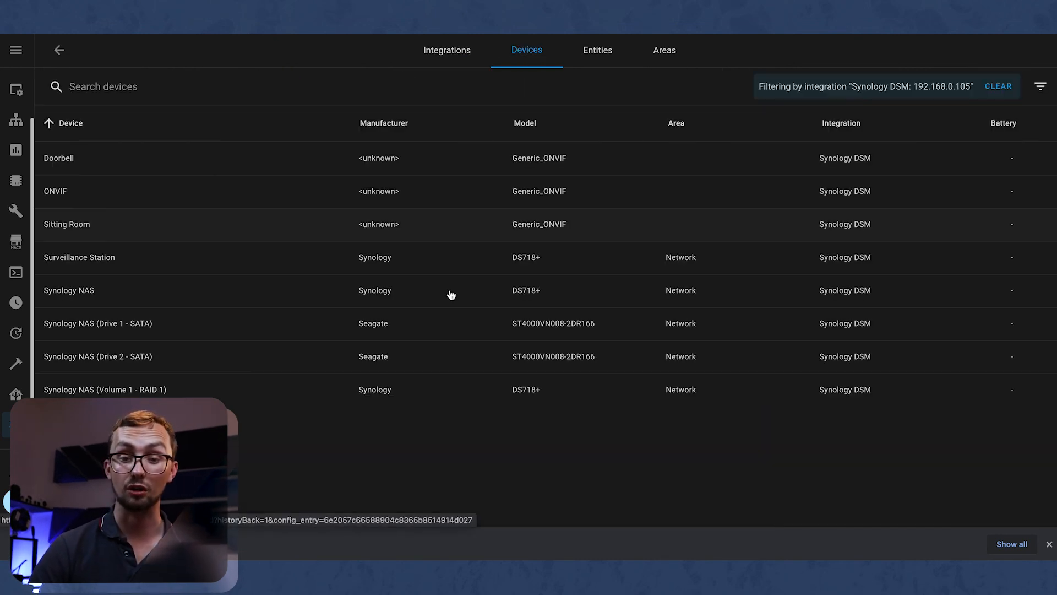
left_click(286, 156)
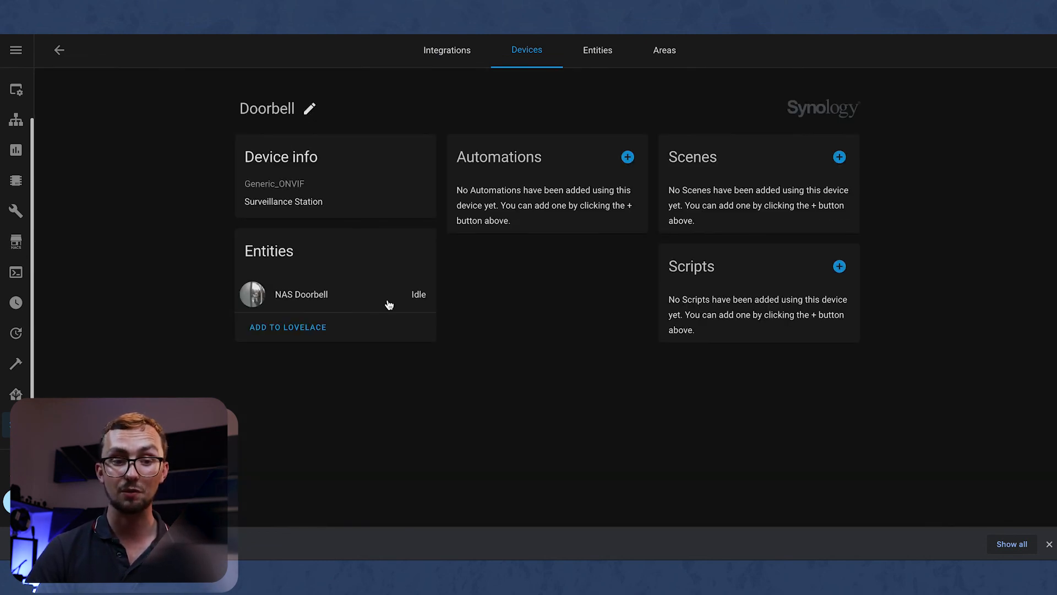
left_click(390, 303)
left_click(694, 137)
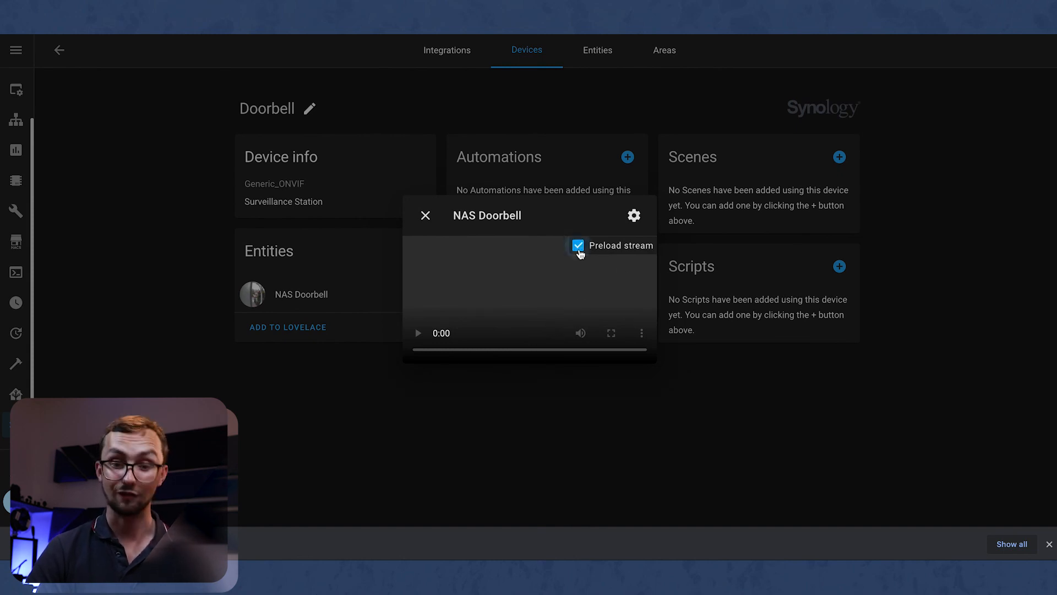
left_click(259, 431)
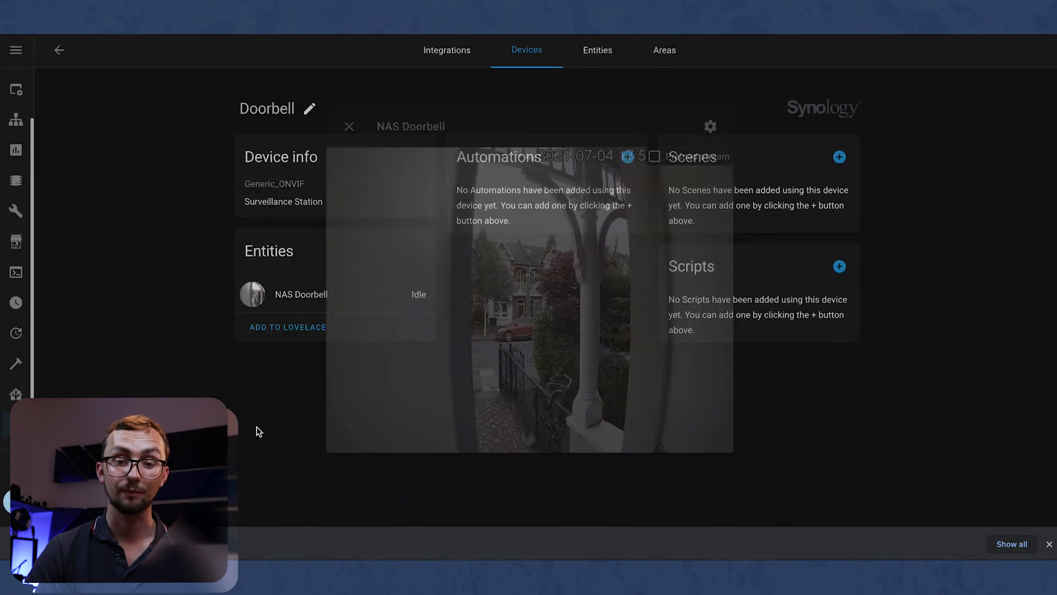
Open the Sitting Room device and view its NAS Sitting Room camera stream.
left_click(61, 63)
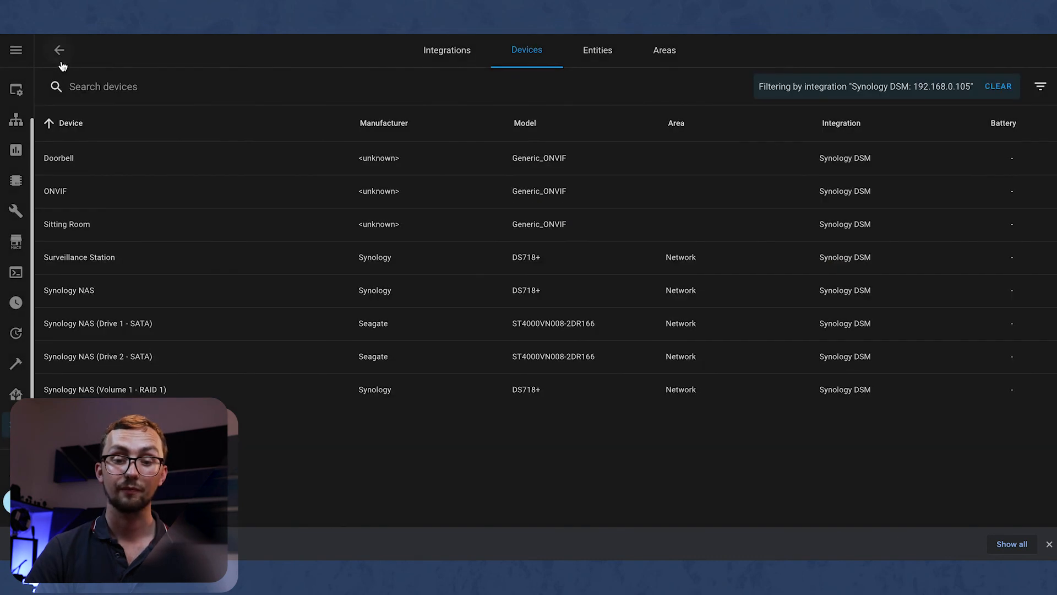
left_click(71, 225)
left_click(317, 292)
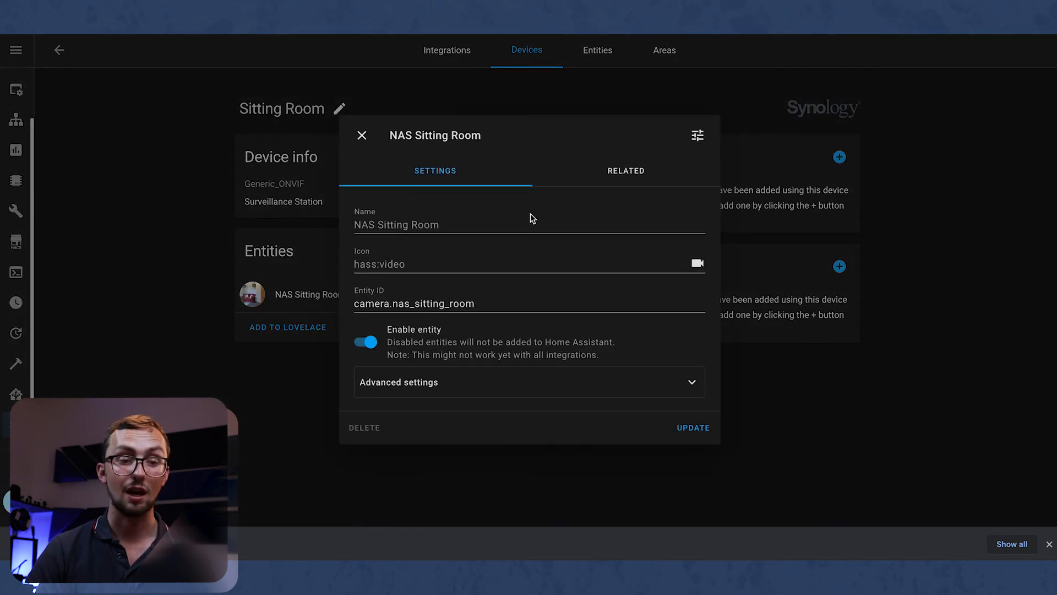
left_click(697, 135)
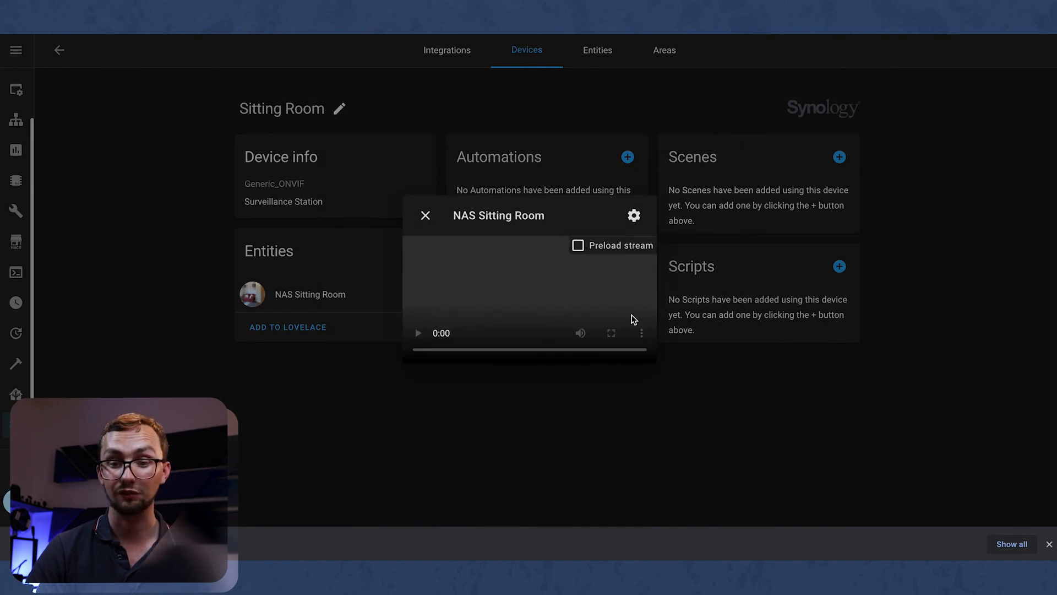